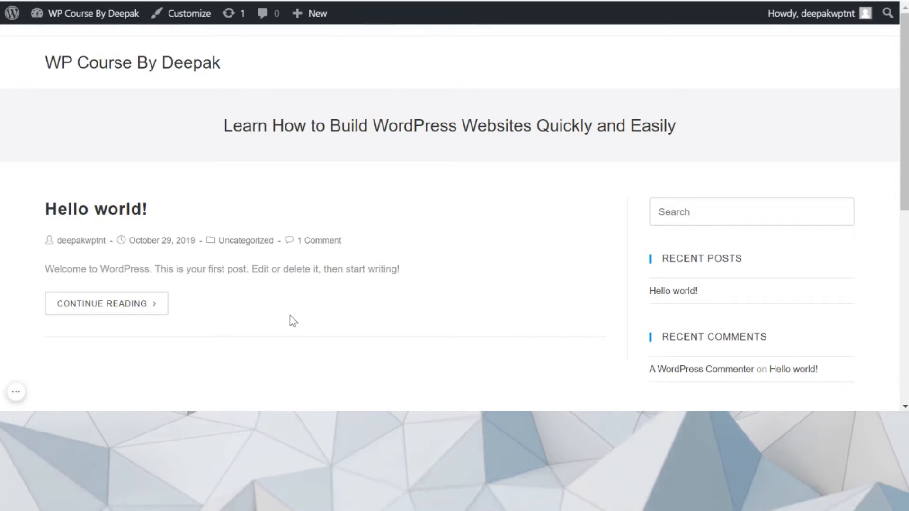
- Look over the WordPress site's current front page, including its blog post and sidebar widgets
{"action": "scroll", "coordinate": [293, 321], "scroll_direction": "down", "scroll_amount": 8}
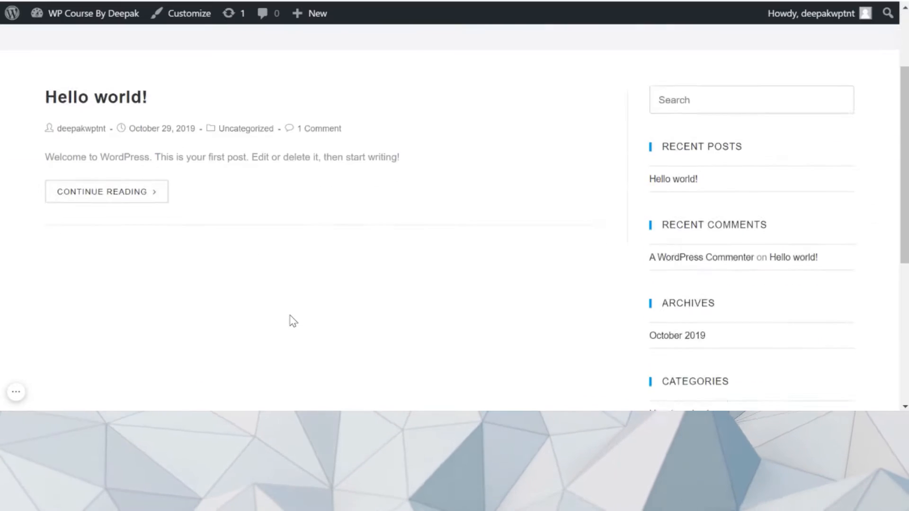
{"action": "scroll", "coordinate": [293, 321], "scroll_direction": "up", "scroll_amount": 8}
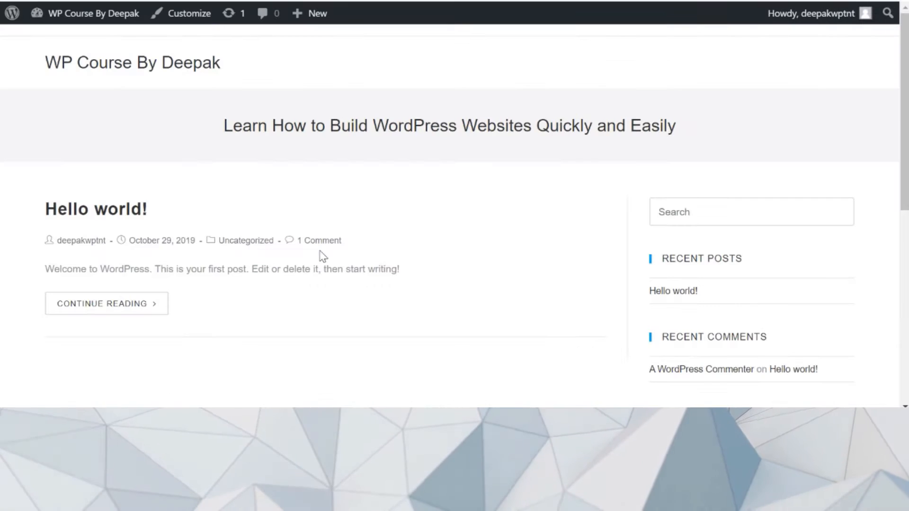
{"action": "scroll", "coordinate": [323, 257], "scroll_direction": "down", "scroll_amount": 10}
{"action": "scroll", "coordinate": [324, 257], "scroll_direction": "up", "scroll_amount": 10}
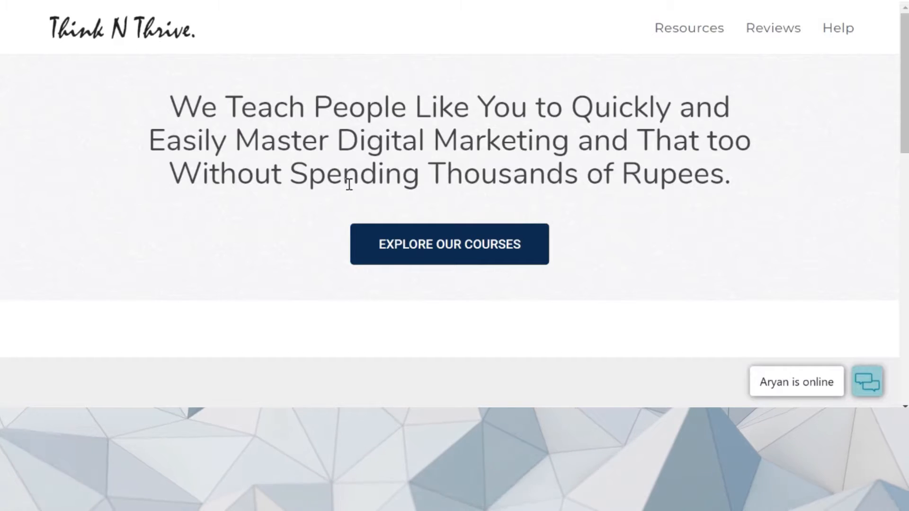
- Examine the Think N Thrive home page as an example, from its headline through the course list to the footer
{"action": "scroll", "coordinate": [349, 185], "scroll_direction": "down", "scroll_amount": 10}
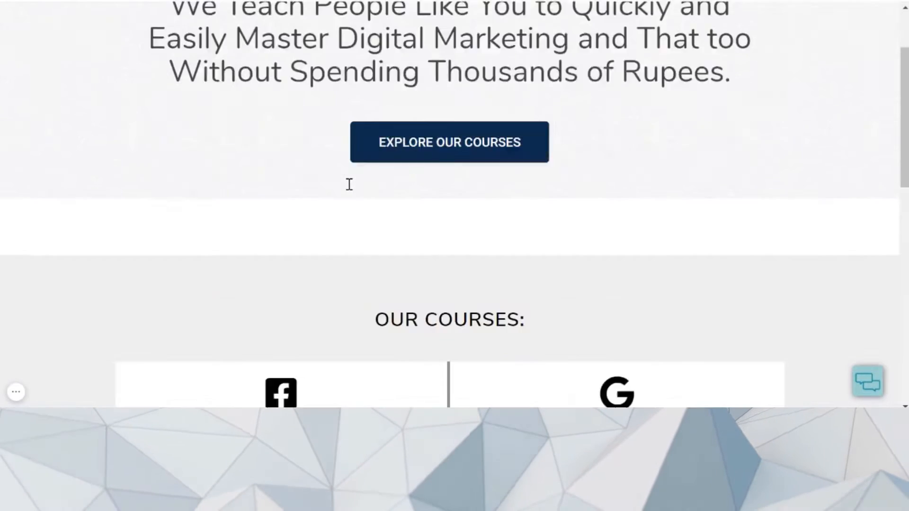
{"action": "scroll", "coordinate": [351, 190], "scroll_direction": "up", "scroll_amount": 10}
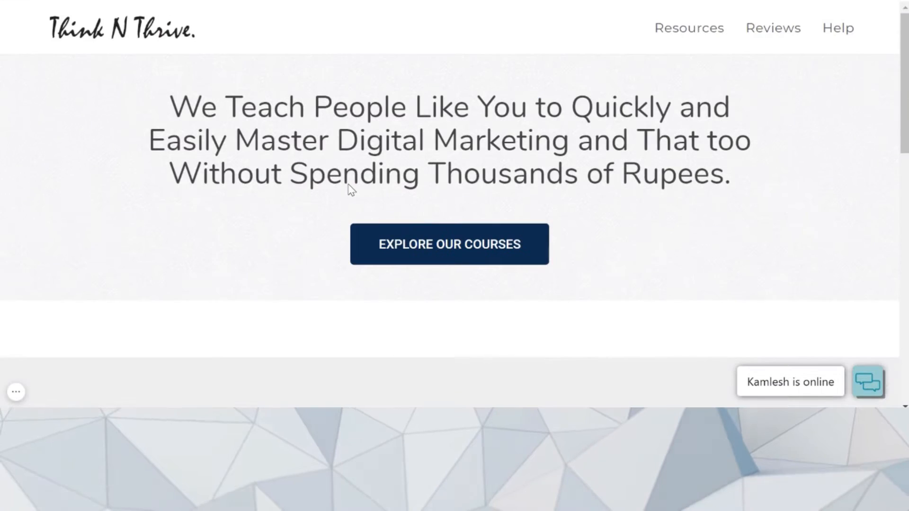
{"action": "scroll", "coordinate": [349, 185], "scroll_direction": "down", "scroll_amount": 10}
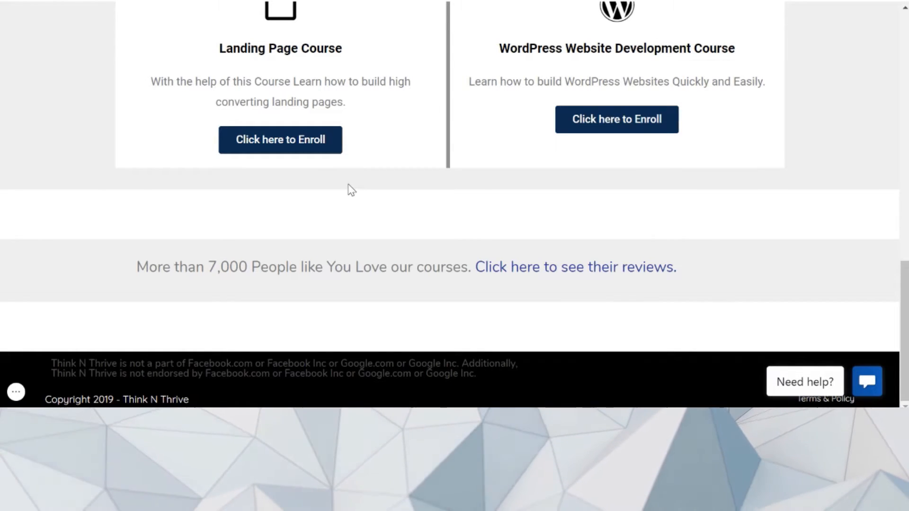
{"action": "scroll", "coordinate": [350, 189], "scroll_direction": "up", "scroll_amount": 10}
{"action": "scroll", "coordinate": [351, 190], "scroll_direction": "down", "scroll_amount": 5}
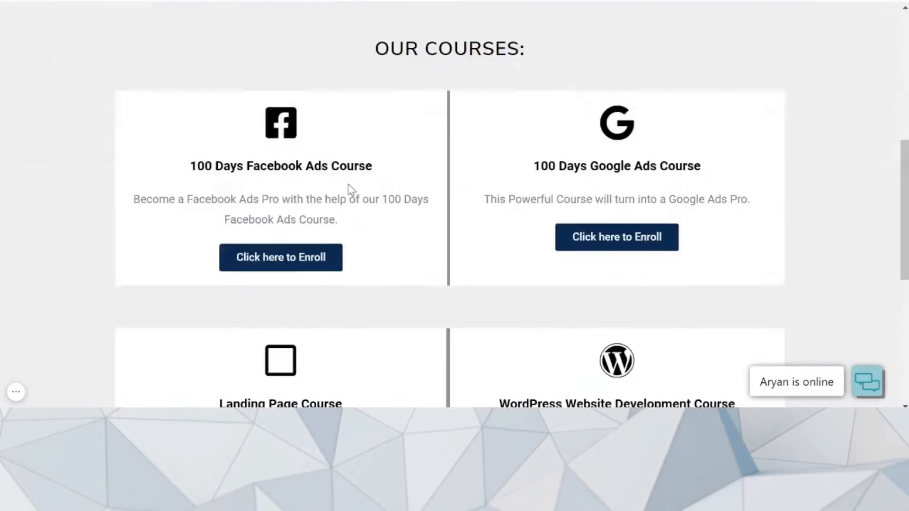
{"action": "scroll", "coordinate": [350, 189], "scroll_direction": "down", "scroll_amount": 5}
{"action": "scroll", "coordinate": [349, 189], "scroll_direction": "up", "scroll_amount": 10}
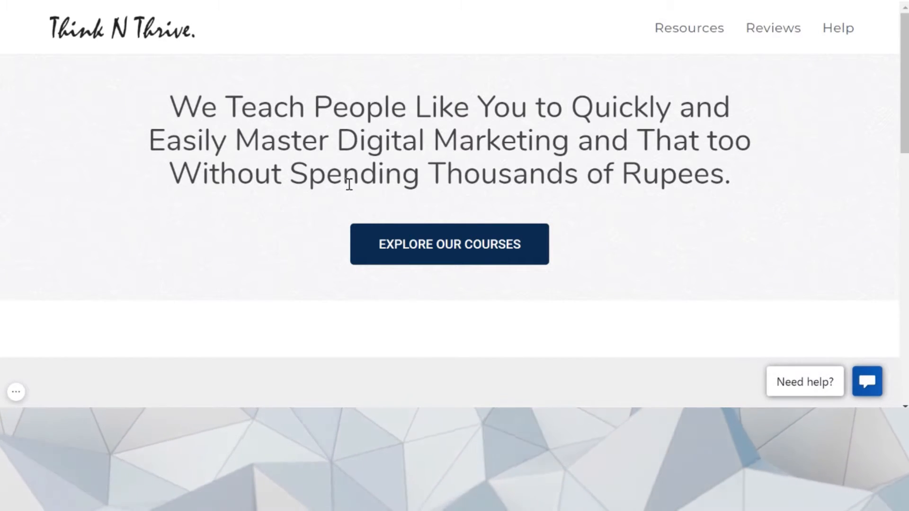
{"action": "scroll", "coordinate": [349, 185], "scroll_direction": "down", "scroll_amount": 5}
{"action": "scroll", "coordinate": [349, 189], "scroll_direction": "up", "scroll_amount": 5}
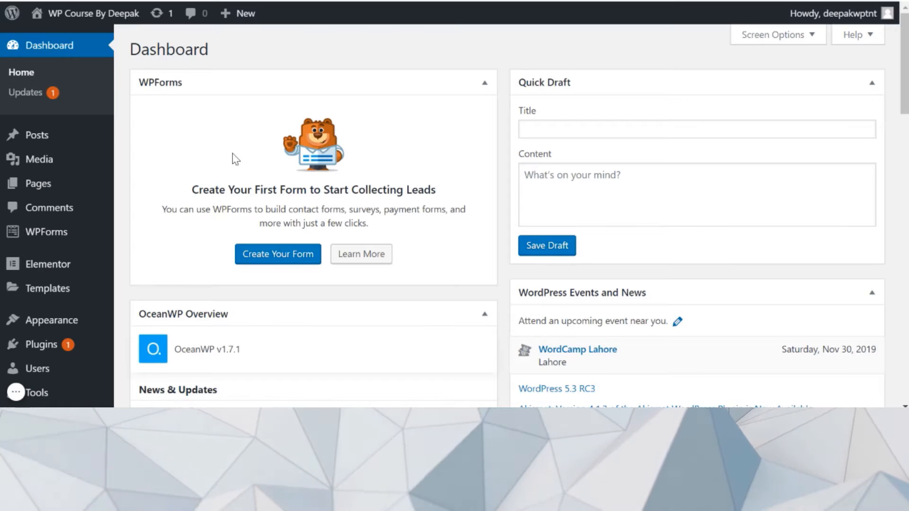
- Collapse the WPForms dashboard box and create a new page titled "Home Page", dismissing the block editor tip
{"action": "mouse_move", "coordinate": [37, 185]}
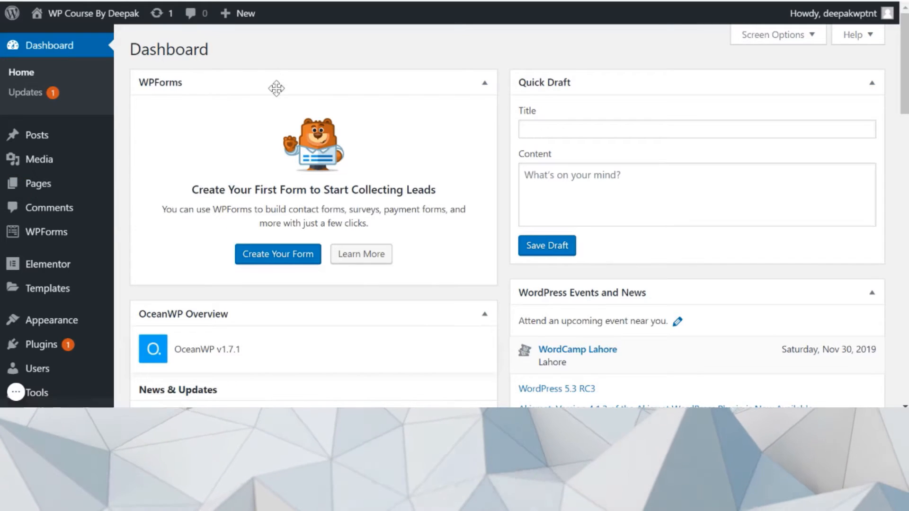
{"action": "mouse_move", "coordinate": [76, 192]}
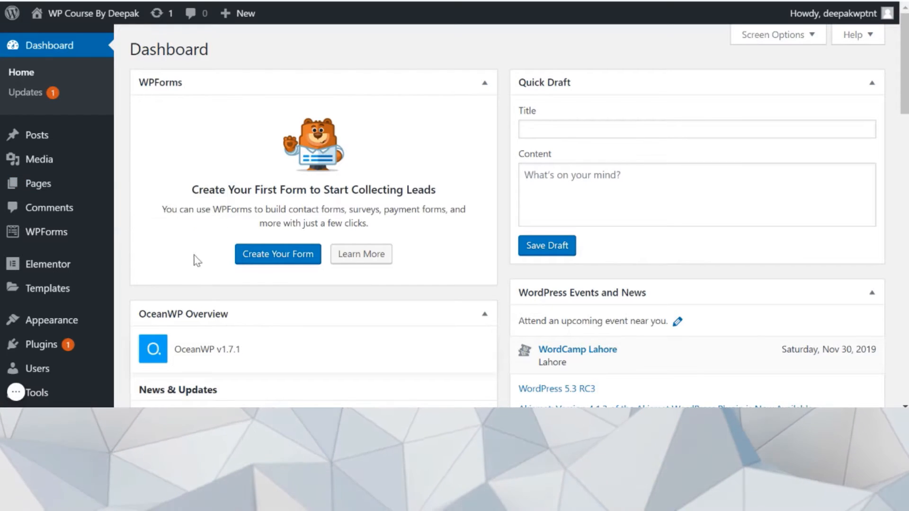
{"action": "left_click", "coordinate": [484, 83]}
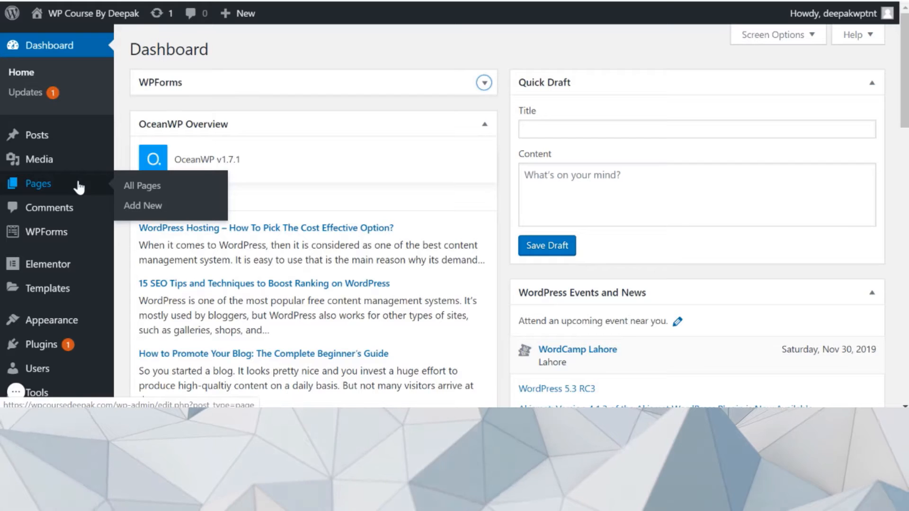
{"action": "left_click", "coordinate": [151, 209]}
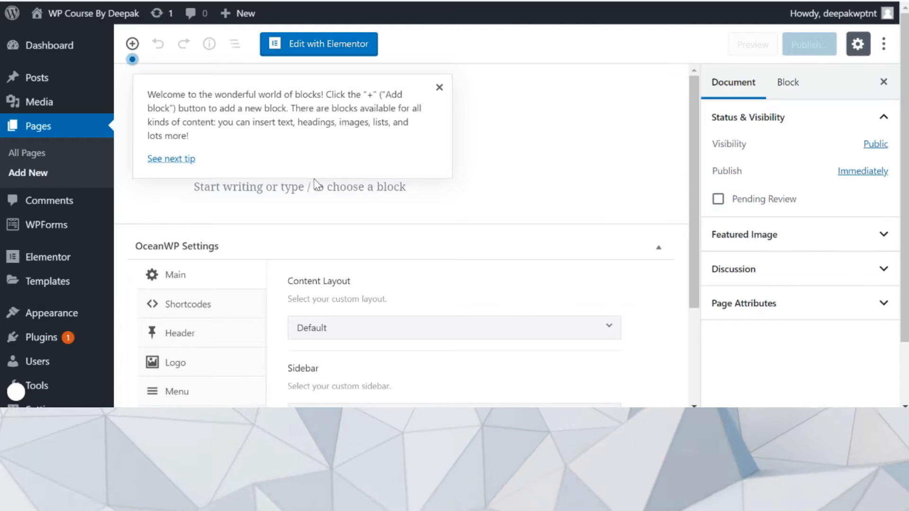
{"action": "left_click", "coordinate": [439, 89]}
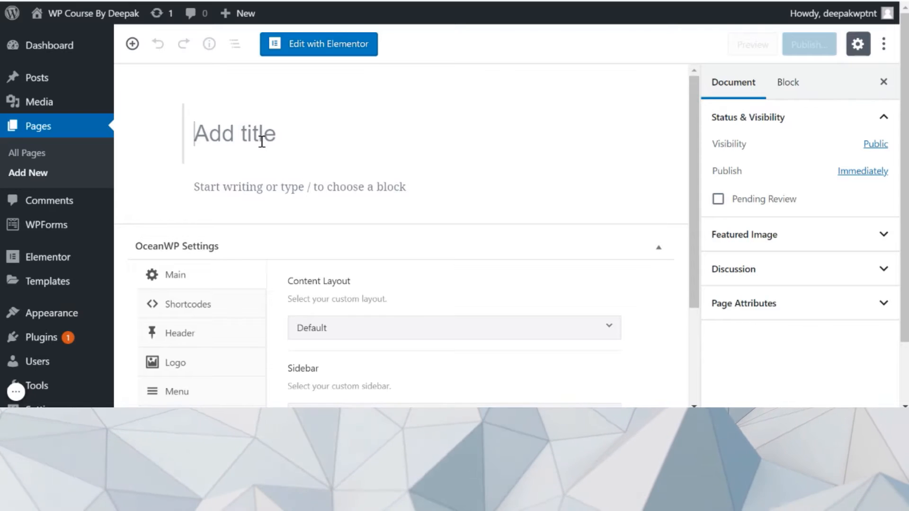
{"action": "type", "text": "Home Page"}
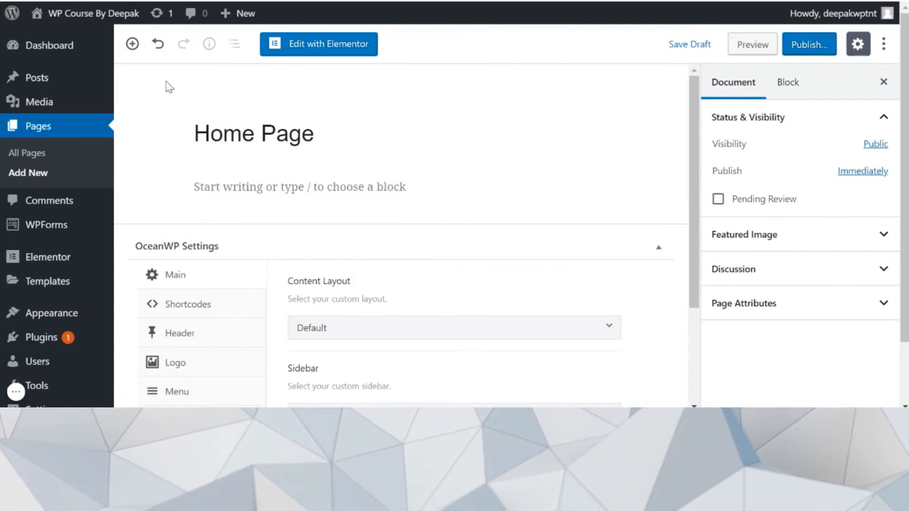
- Publish the "Home Page" page with its default settings and view it on the live site
{"action": "left_click", "coordinate": [804, 54]}
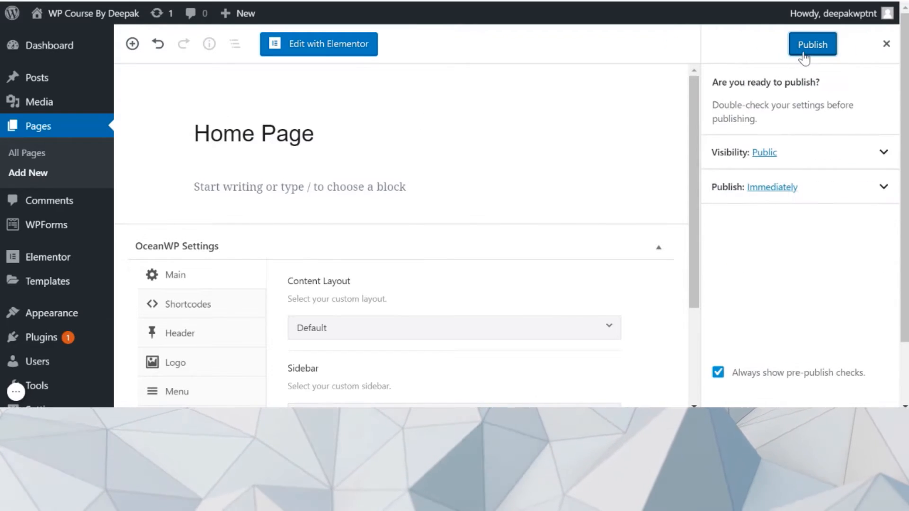
{"action": "left_click", "coordinate": [811, 47]}
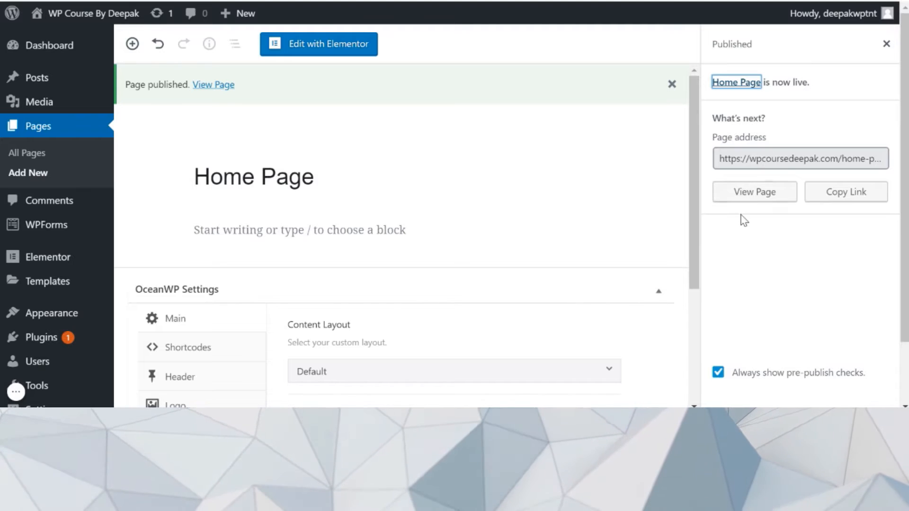
{"action": "left_click", "coordinate": [754, 202]}
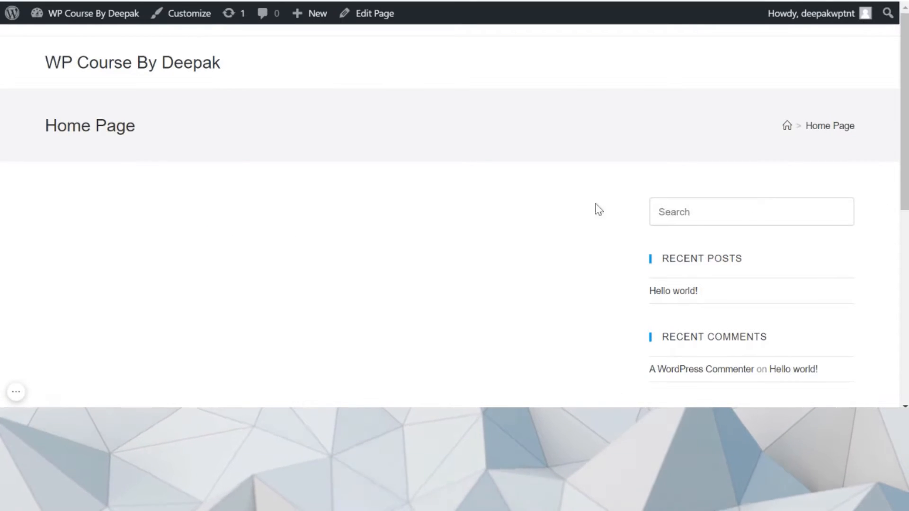
{"action": "scroll", "coordinate": [335, 252], "scroll_direction": "down", "scroll_amount": 7}
{"action": "scroll", "coordinate": [148, 108], "scroll_direction": "up", "scroll_amount": 7}
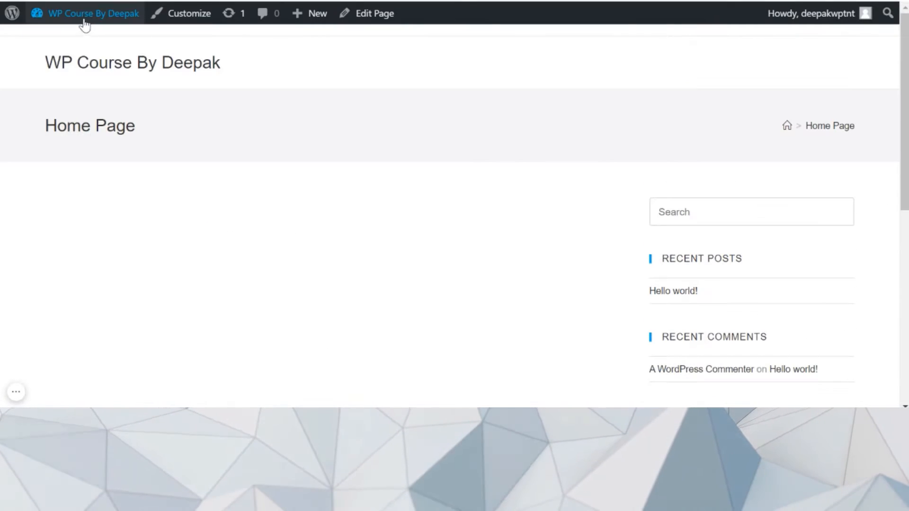
- Return to the dashboard, list all pages and open the live view of "Home Page" in a new tab
{"action": "mouse_move", "coordinate": [82, 26]}
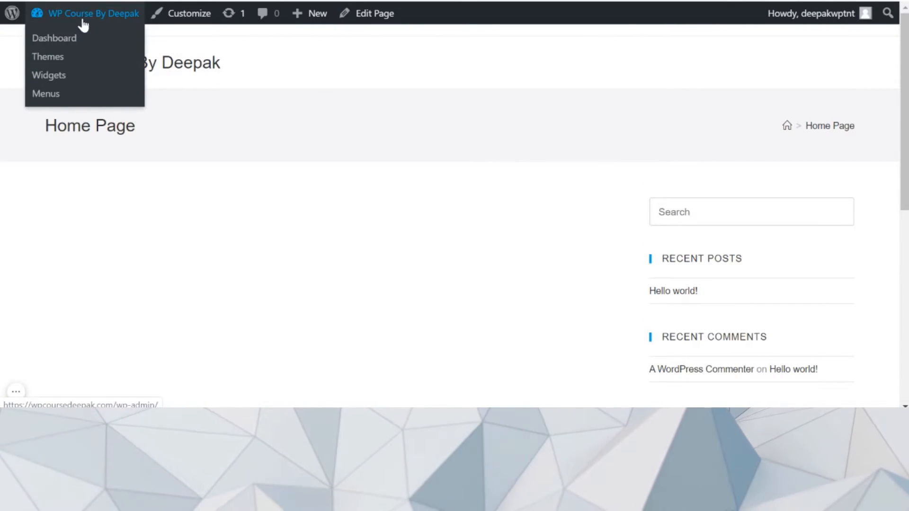
{"action": "left_click", "coordinate": [69, 41]}
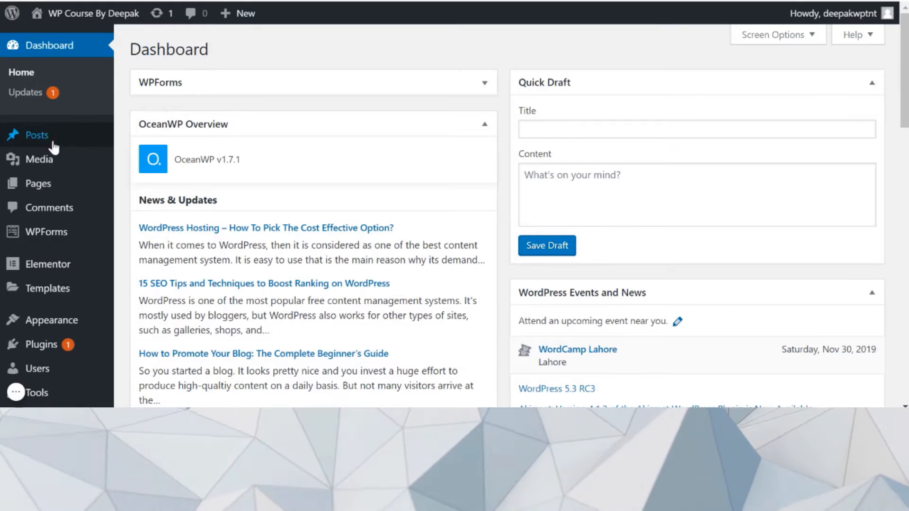
{"action": "mouse_move", "coordinate": [55, 187]}
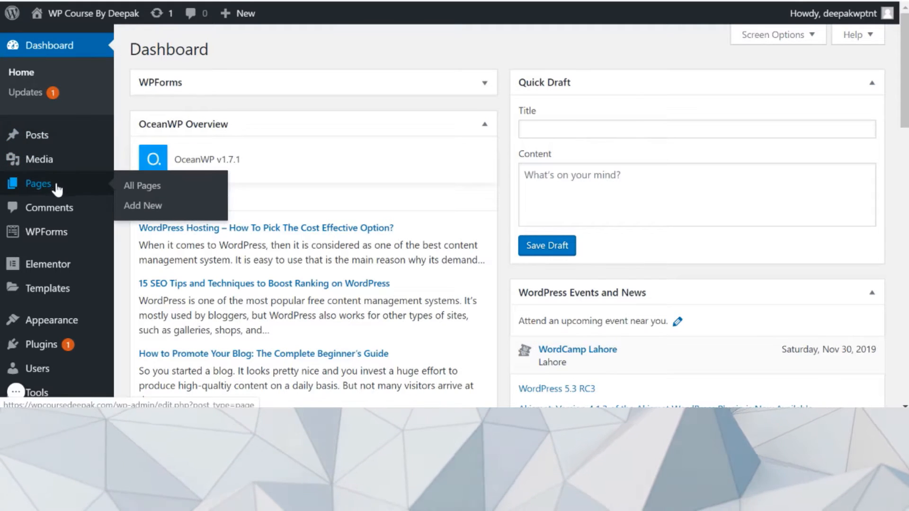
{"action": "left_click", "coordinate": [144, 187]}
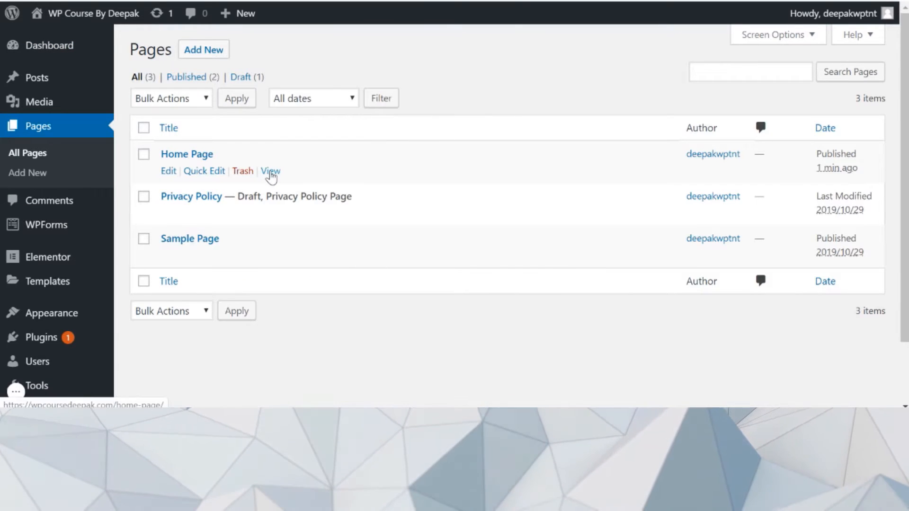
{"action": "right_click", "coordinate": [271, 175]}
{"action": "left_click", "coordinate": [291, 183]}
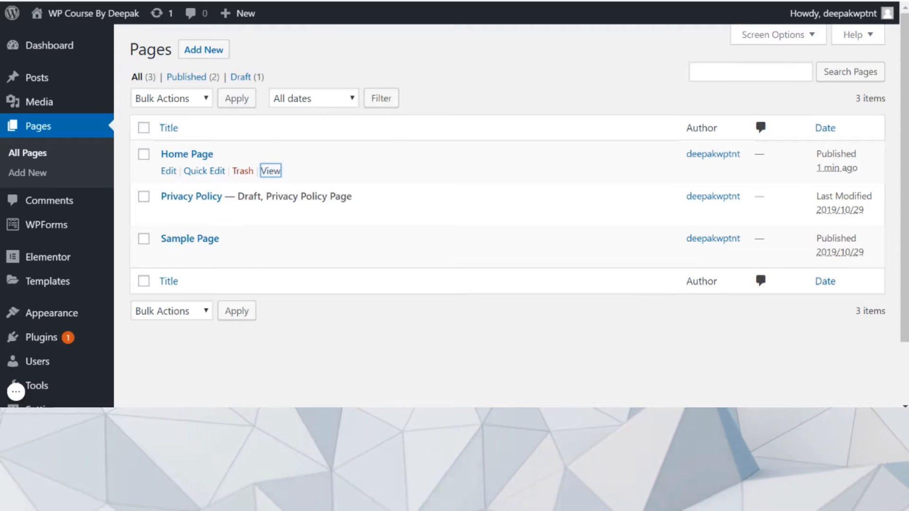
{"action": "left_click", "coordinate": [303, 1]}
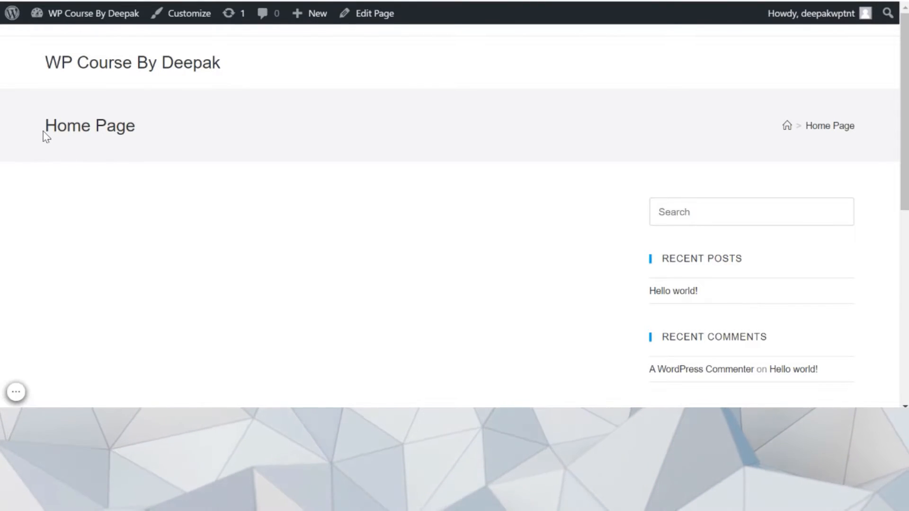
- Examine the published "Home Page" down to its footer and compare it with the site's current front page
{"action": "scroll", "coordinate": [45, 136], "scroll_direction": "down", "scroll_amount": 5}
{"action": "scroll", "coordinate": [43, 136], "scroll_direction": "up", "scroll_amount": 5}
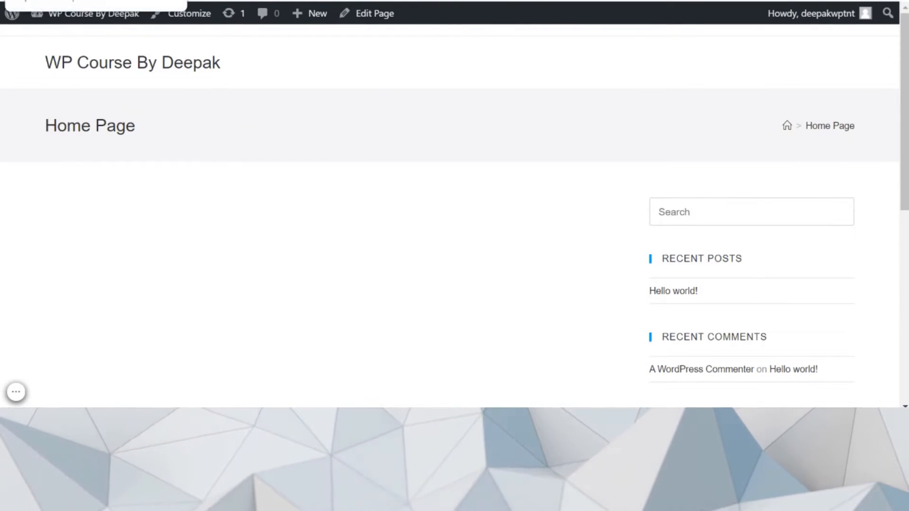
{"action": "left_click", "coordinate": [71, 1]}
{"action": "left_click", "coordinate": [255, 1]}
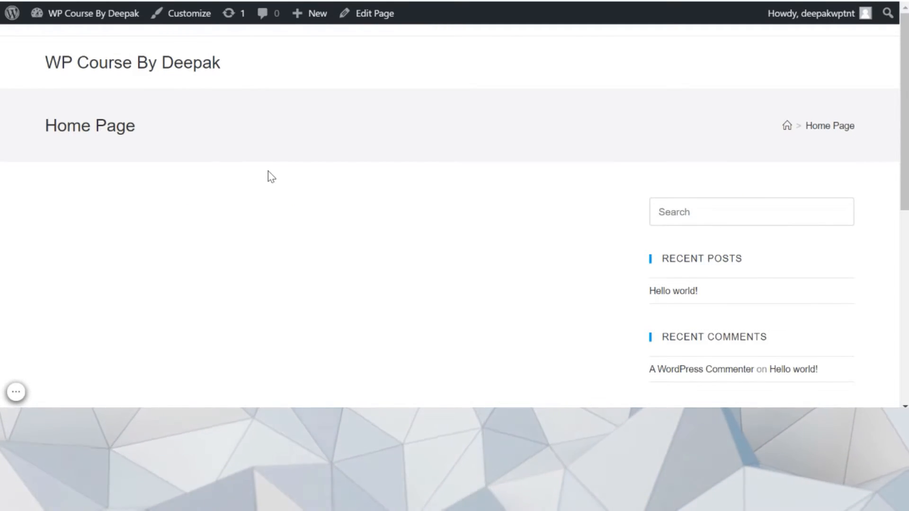
{"action": "scroll", "coordinate": [159, 180], "scroll_direction": "down", "scroll_amount": 10}
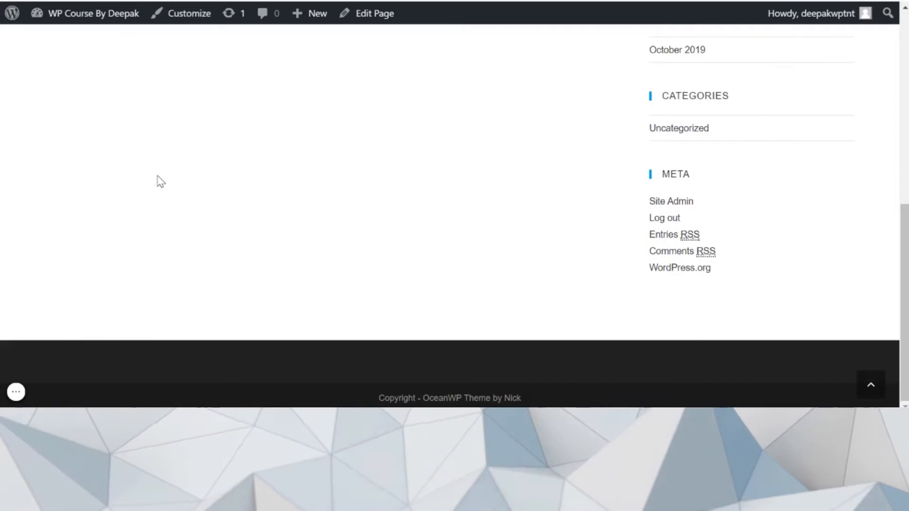
{"action": "scroll", "coordinate": [158, 180], "scroll_direction": "up", "scroll_amount": 10}
{"action": "scroll", "coordinate": [158, 180], "scroll_direction": "down", "scroll_amount": 10}
{"action": "scroll", "coordinate": [159, 180], "scroll_direction": "up", "scroll_amount": 10}
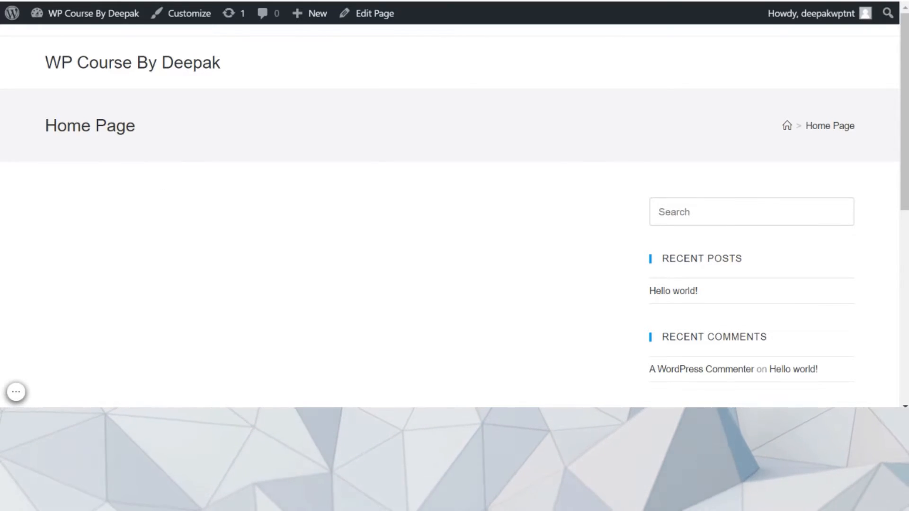
{"action": "key", "text": "ctrl+Tab"}
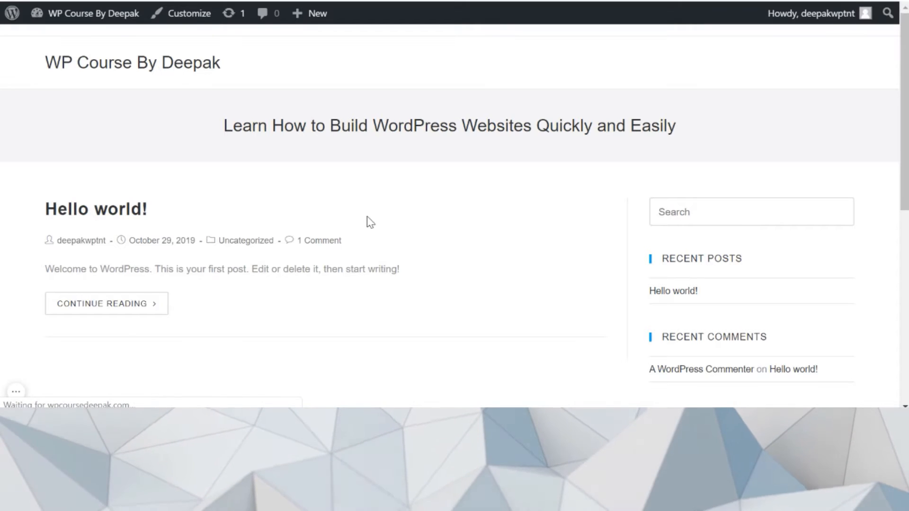
{"action": "scroll", "coordinate": [370, 222], "scroll_direction": "down", "scroll_amount": 10}
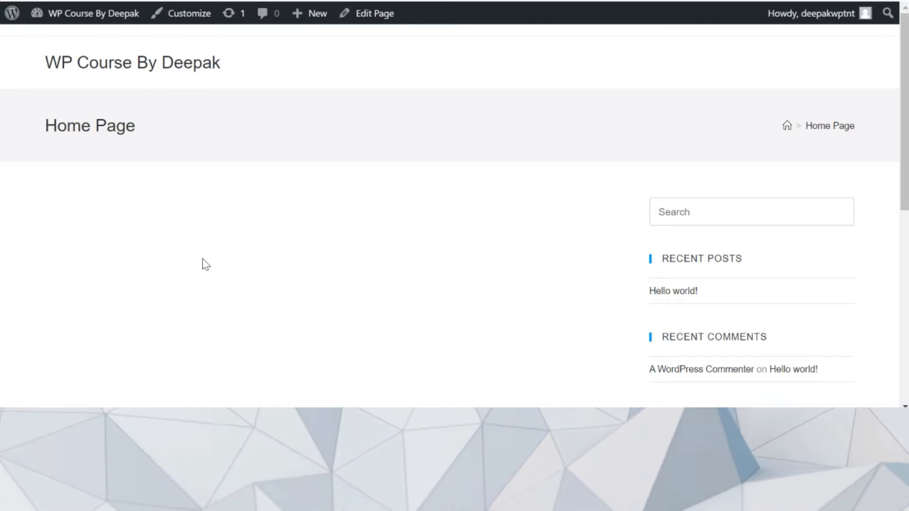
{"action": "scroll", "coordinate": [203, 263], "scroll_direction": "down", "scroll_amount": 8}
{"action": "scroll", "coordinate": [203, 263], "scroll_direction": "up", "scroll_amount": 8}
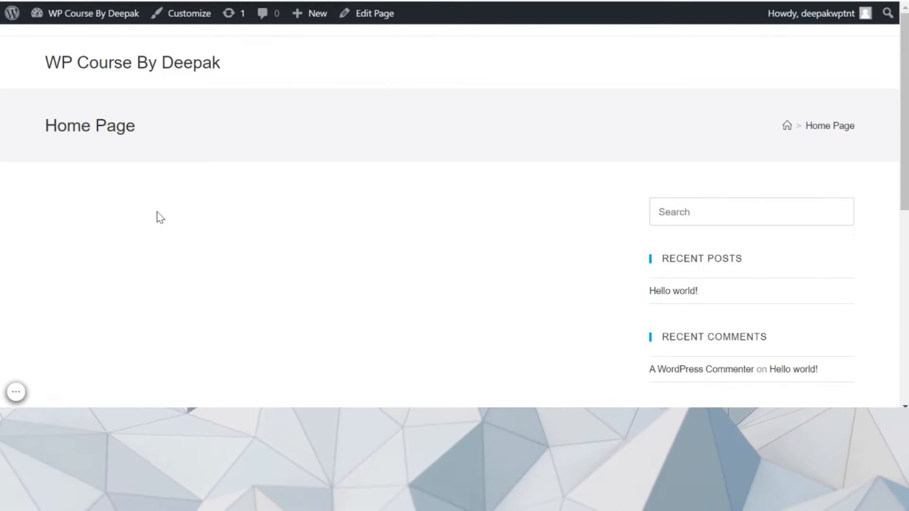
- Open the site's Customizer and go to its Homepage Settings
{"action": "left_click", "coordinate": [198, 17]}
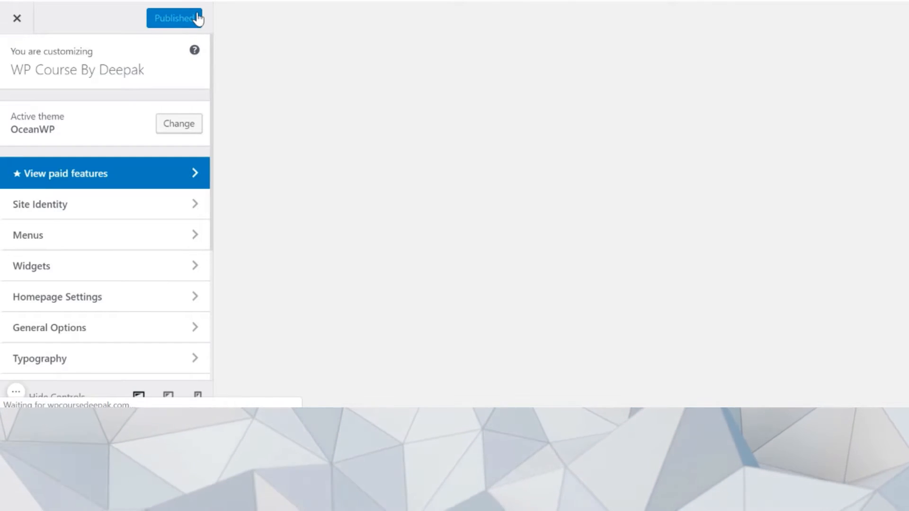
{"action": "scroll", "coordinate": [155, 227], "scroll_direction": "down", "scroll_amount": 1}
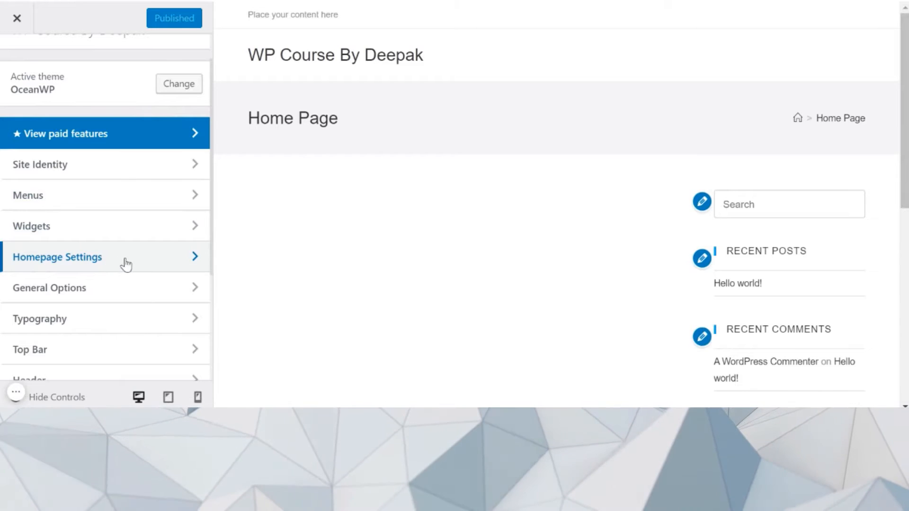
{"action": "scroll", "coordinate": [101, 268], "scroll_direction": "up", "scroll_amount": 1}
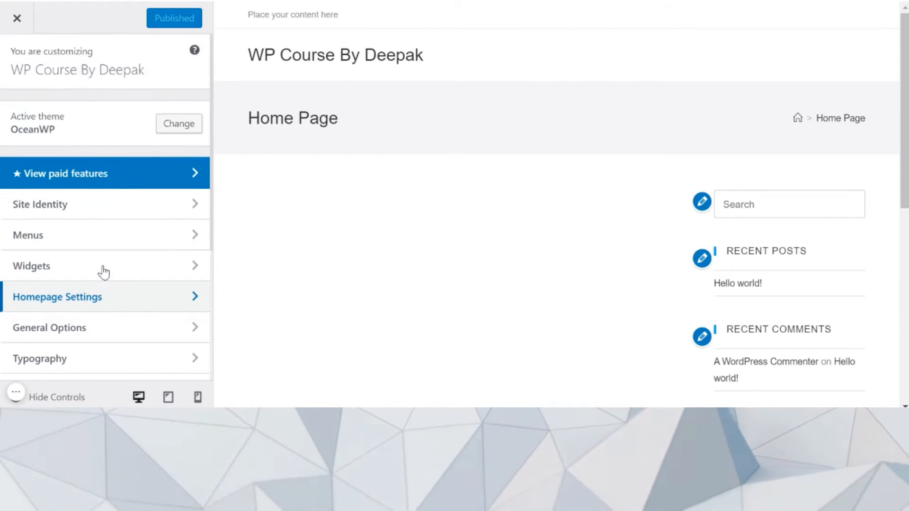
{"action": "scroll", "coordinate": [103, 274], "scroll_direction": "down", "scroll_amount": 2}
{"action": "left_click", "coordinate": [118, 244]}
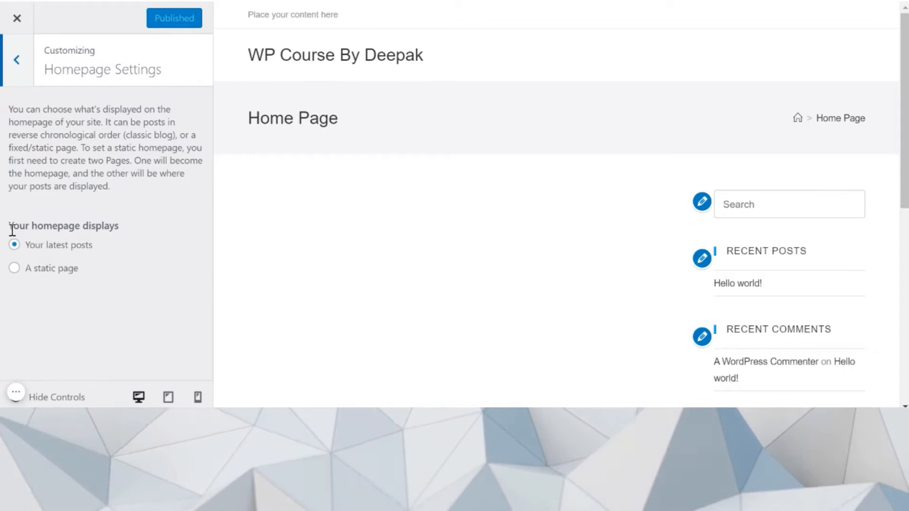
{"action": "left_click_drag", "start_coordinate": [9, 226], "coordinate": [130, 231]}
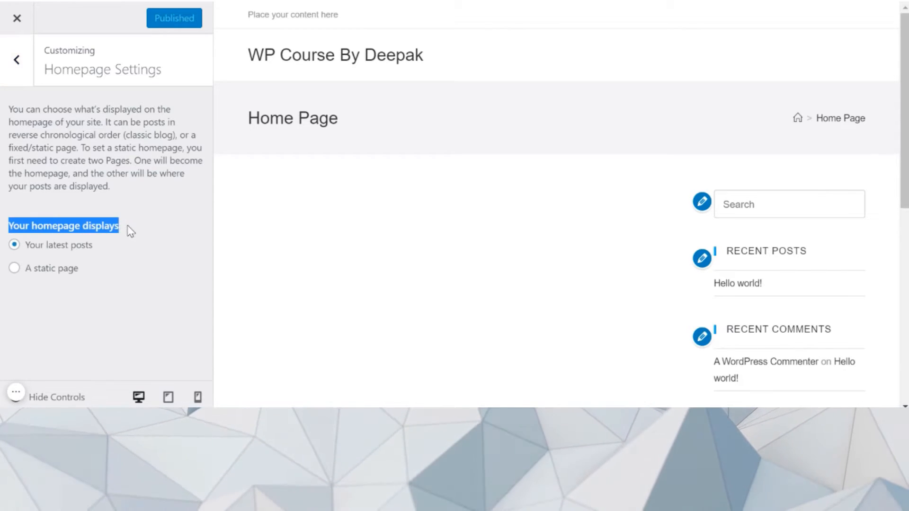
{"action": "left_click", "coordinate": [2, 332]}
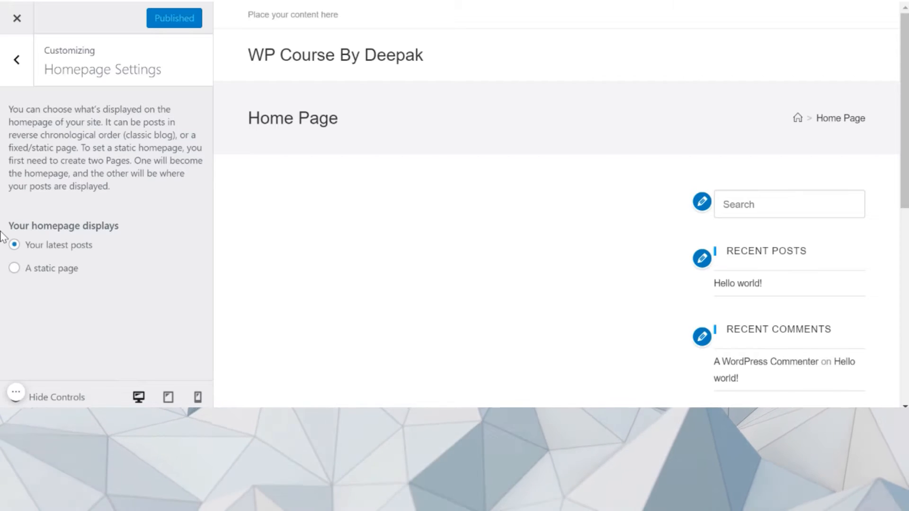
- Set the homepage to display a static page, choose "Home Page" as the homepage, and publish the change
{"action": "left_click", "coordinate": [15, 269]}
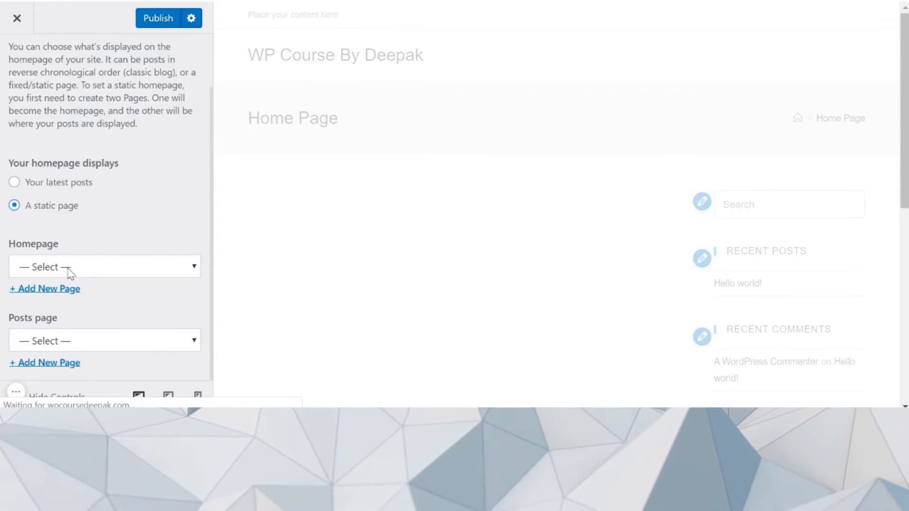
{"action": "left_click", "coordinate": [83, 270]}
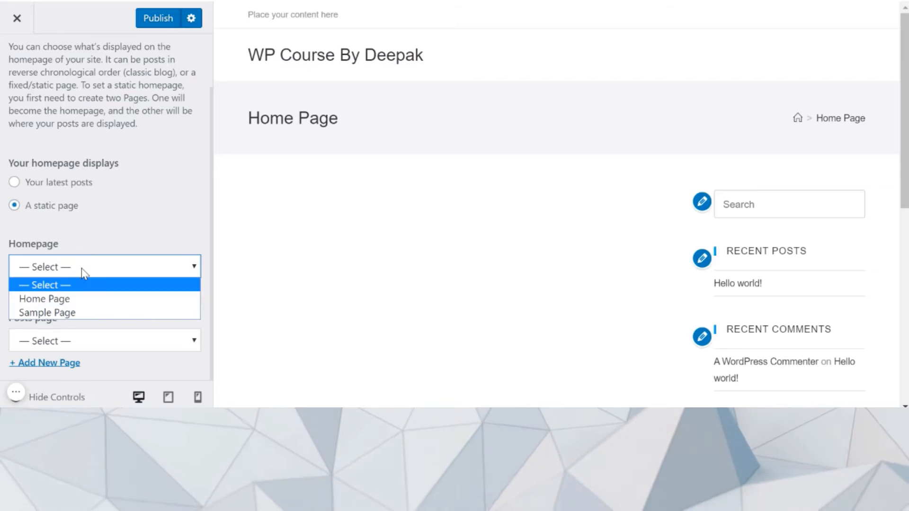
{"action": "left_click", "coordinate": [61, 303]}
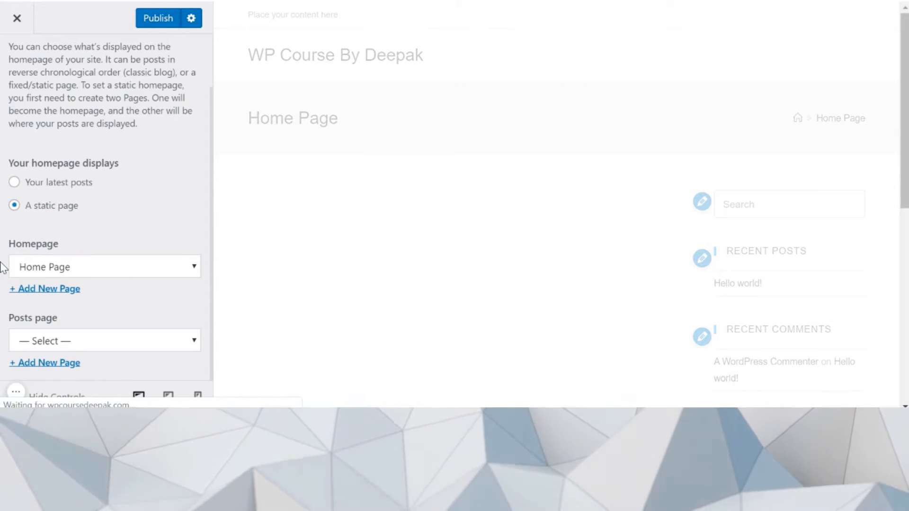
{"action": "left_click", "coordinate": [164, 19]}
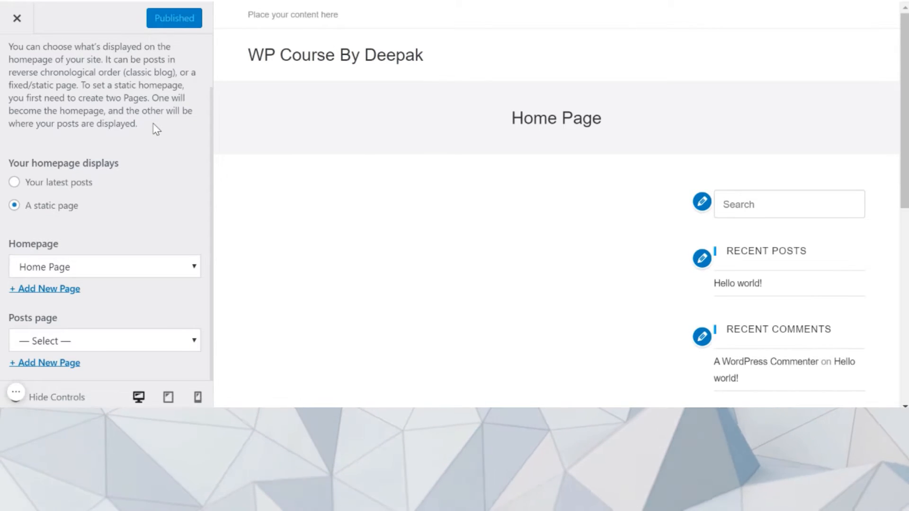
- Close the Customizer, load the site's root address and check the front page down to its footer
{"action": "scroll", "coordinate": [156, 130], "scroll_direction": "up", "scroll_amount": 2}
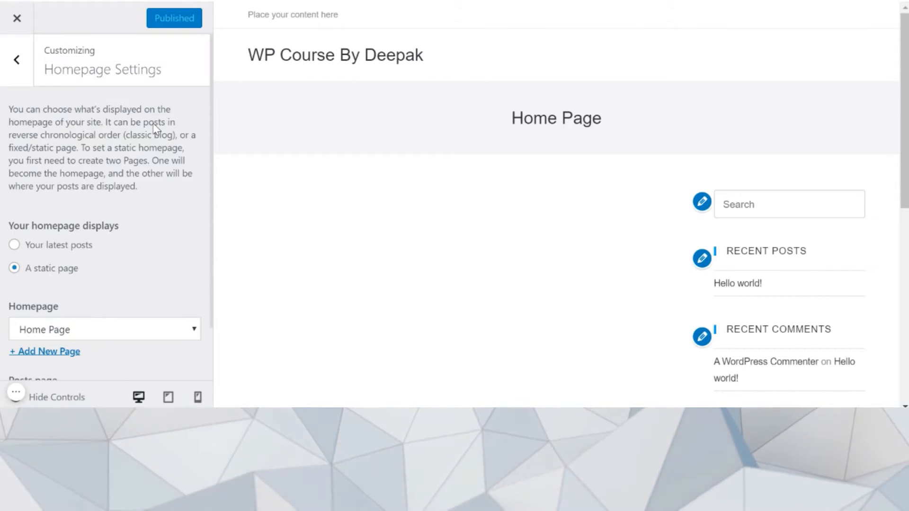
{"action": "right_click", "coordinate": [22, 23]}
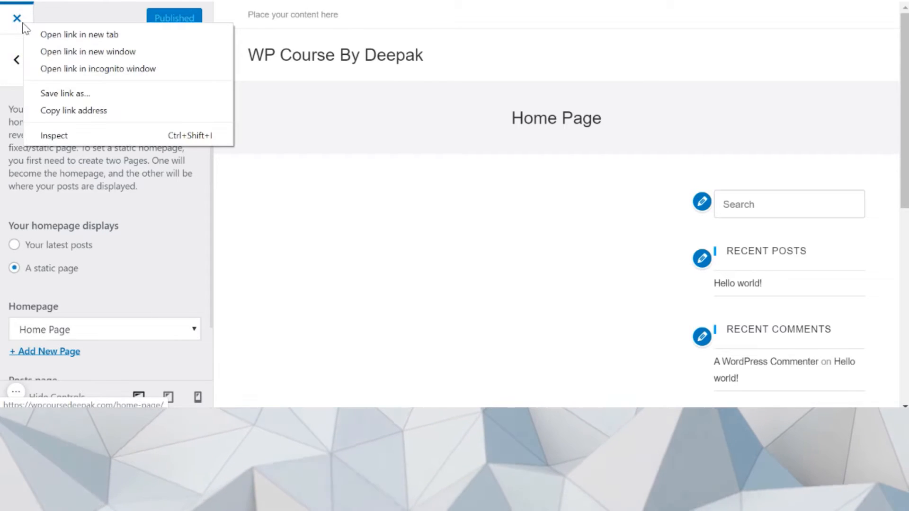
{"action": "left_click", "coordinate": [21, 24]}
{"action": "left_click", "coordinate": [21, 23]}
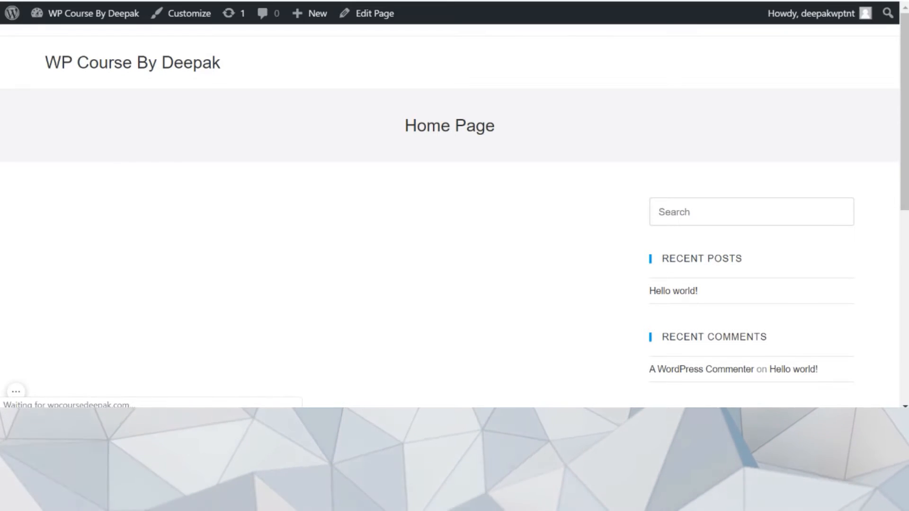
{"action": "left_click", "coordinate": [303, 0]}
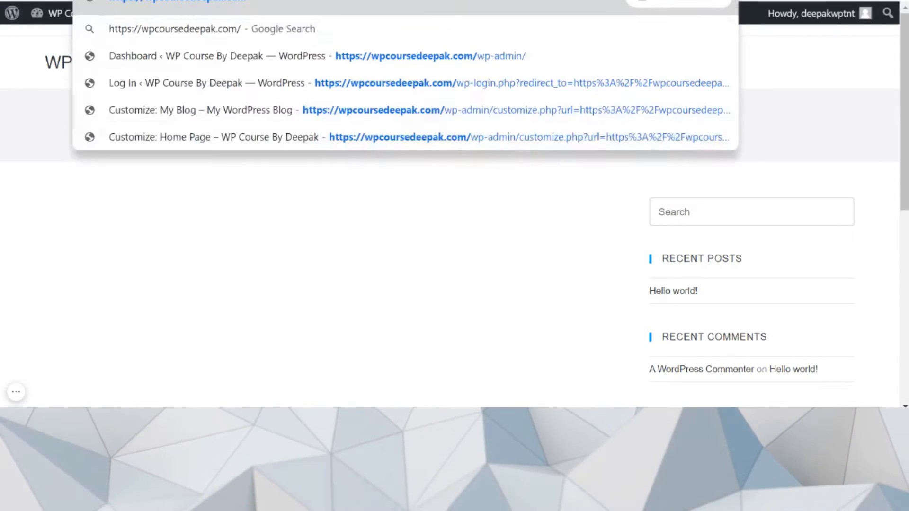
{"action": "key", "text": "Return"}
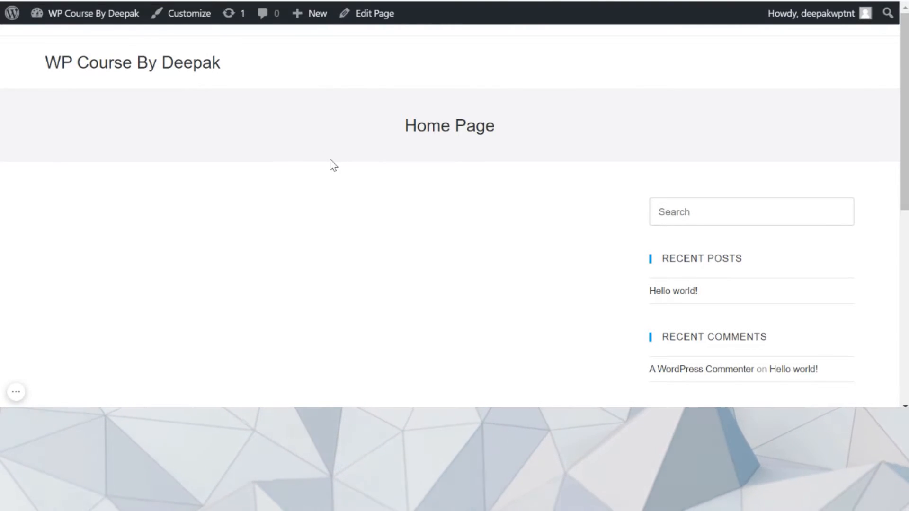
{"action": "scroll", "coordinate": [332, 165], "scroll_direction": "down", "scroll_amount": 5}
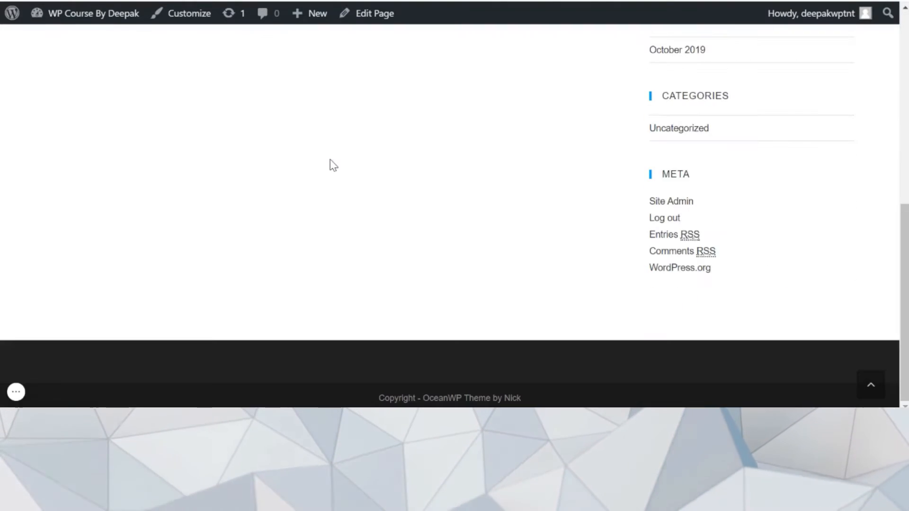
{"action": "scroll", "coordinate": [331, 165], "scroll_direction": "up", "scroll_amount": 5}
{"action": "scroll", "coordinate": [298, 288], "scroll_direction": "down", "scroll_amount": 5}
{"action": "scroll", "coordinate": [300, 289], "scroll_direction": "up", "scroll_amount": 5}
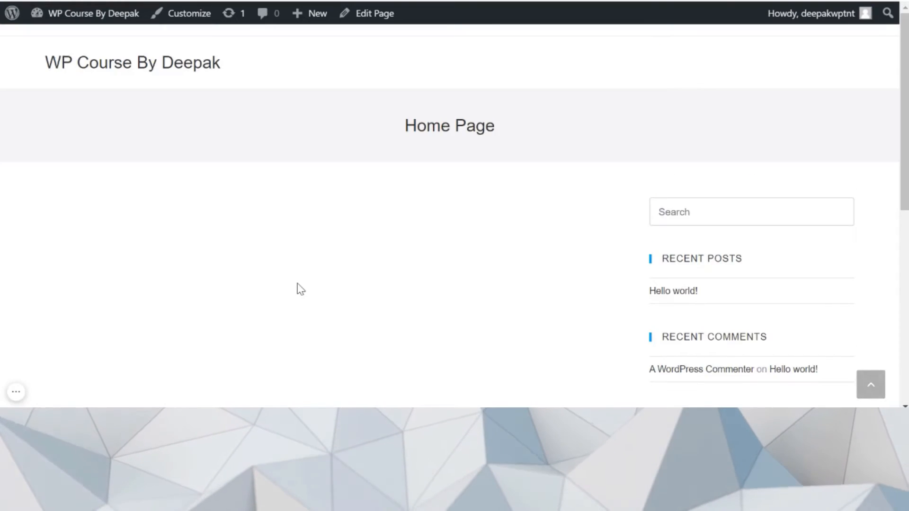
{"action": "scroll", "coordinate": [300, 289], "scroll_direction": "down", "scroll_amount": 5}
{"action": "scroll", "coordinate": [301, 289], "scroll_direction": "up", "scroll_amount": 5}
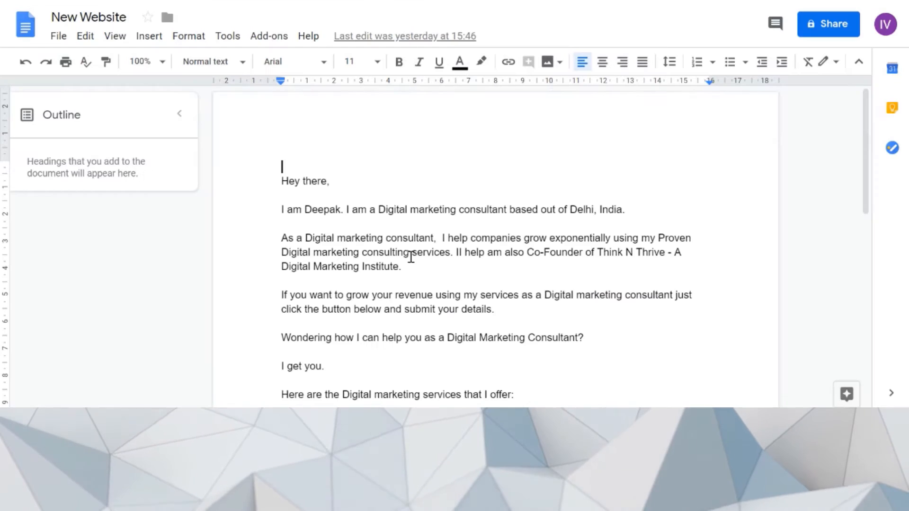
- Read through the "New Website" document in Google Docs to review the text written for the home page
{"action": "scroll", "coordinate": [410, 257], "scroll_direction": "down", "scroll_amount": 10}
{"action": "scroll", "coordinate": [411, 257], "scroll_direction": "up", "scroll_amount": 10}
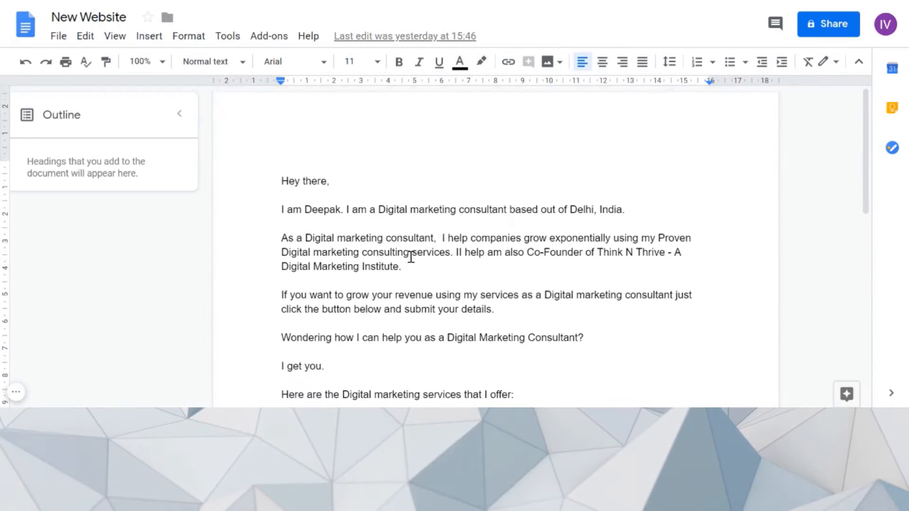
{"action": "scroll", "coordinate": [408, 258], "scroll_direction": "down", "scroll_amount": 10}
{"action": "scroll", "coordinate": [409, 258], "scroll_direction": "up", "scroll_amount": 10}
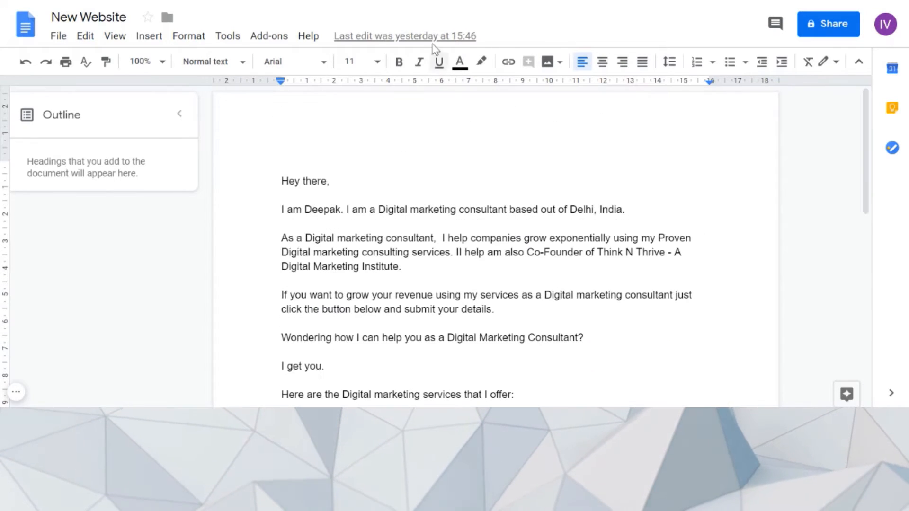
{"action": "scroll", "coordinate": [450, 235], "scroll_direction": "down", "scroll_amount": 10}
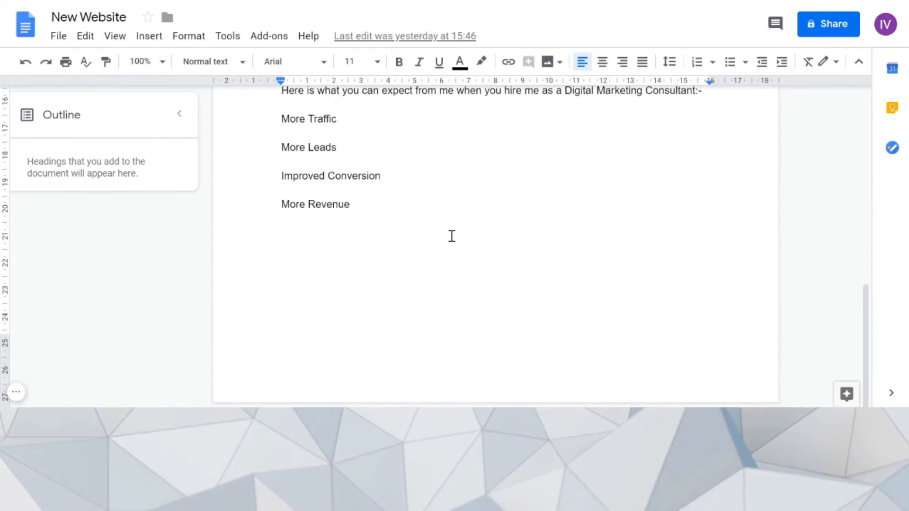
{"action": "scroll", "coordinate": [452, 236], "scroll_direction": "up", "scroll_amount": 10}
{"action": "scroll", "coordinate": [452, 236], "scroll_direction": "down", "scroll_amount": 1}
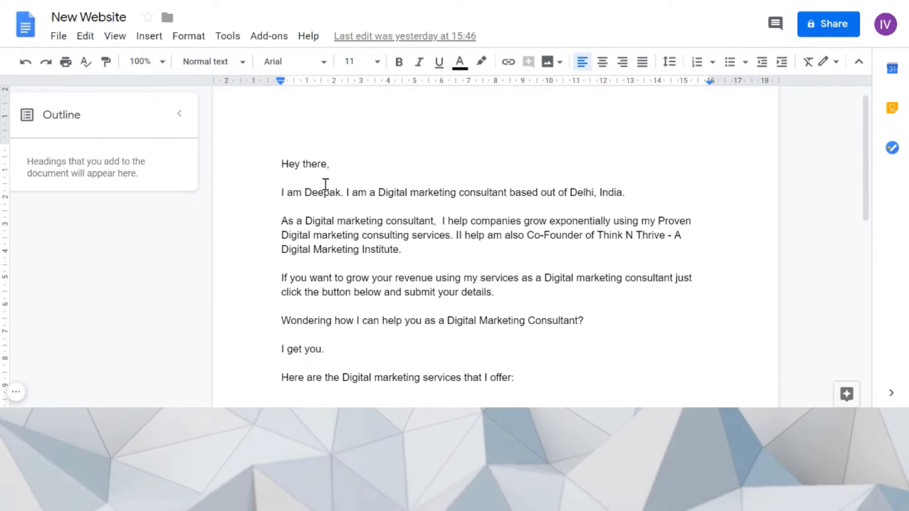
{"action": "scroll", "coordinate": [325, 185], "scroll_direction": "up", "scroll_amount": 1}
- Switch back to WordPress, reload the list of all pages and open "Home Page" for editing with Elementor
{"action": "key", "text": "ctrl+Tab"}
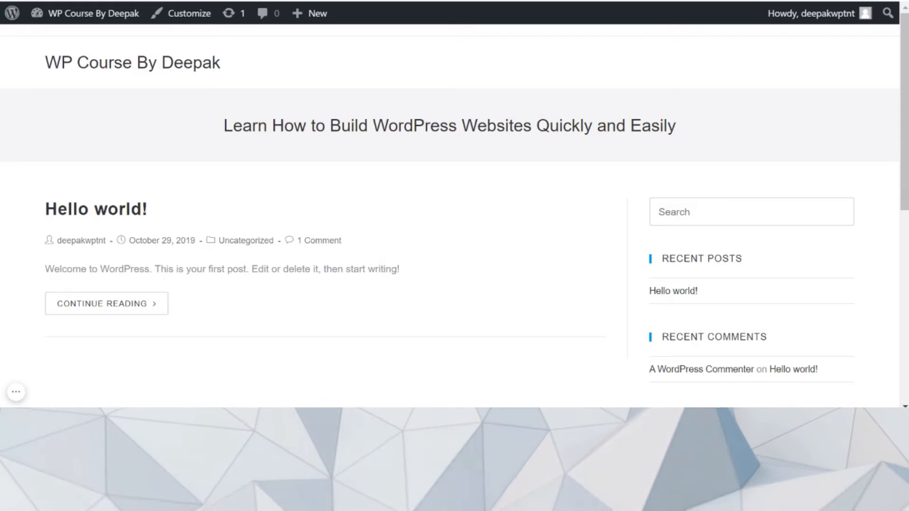
{"action": "key", "text": "ctrl+Tab"}
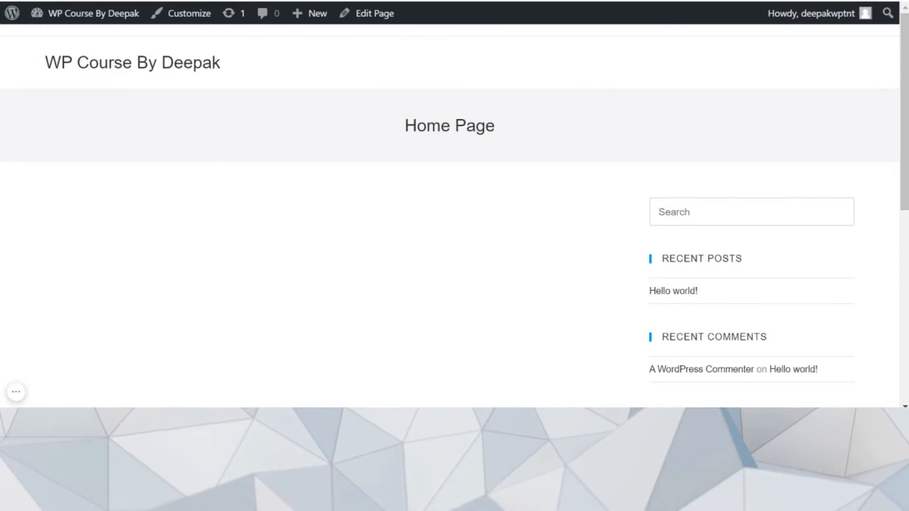
{"action": "key", "text": "ctrl+shift+Tab"}
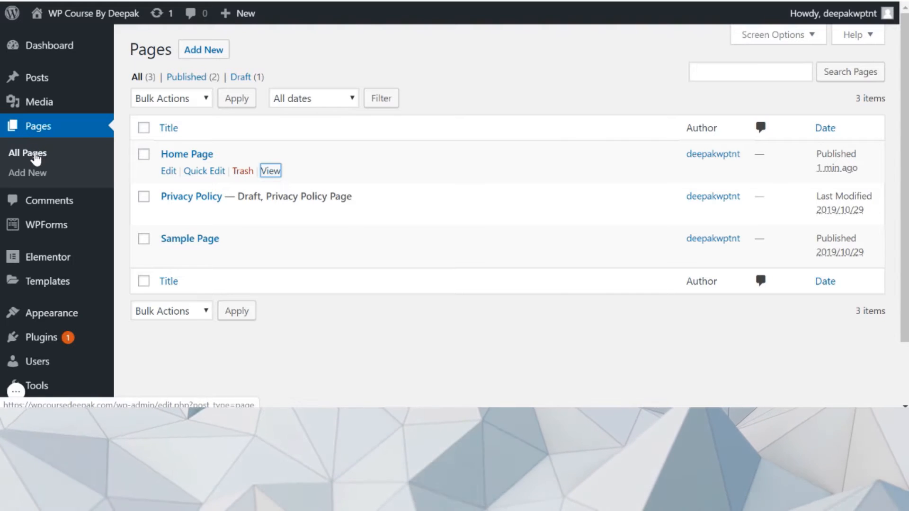
{"action": "left_click", "coordinate": [37, 160]}
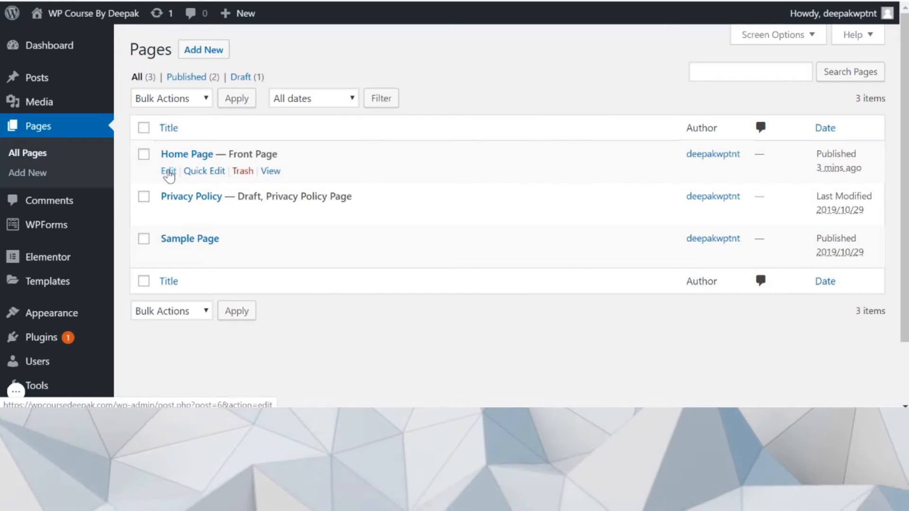
{"action": "left_click", "coordinate": [169, 172]}
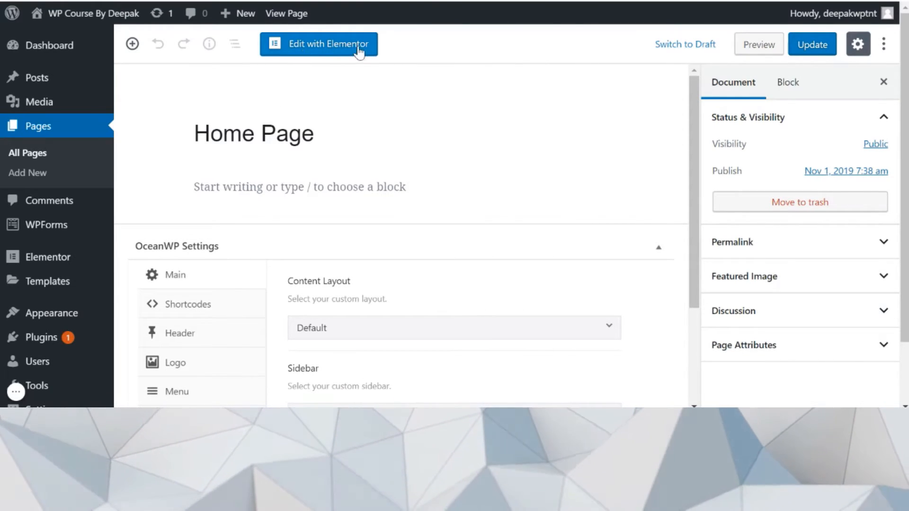
{"action": "left_click", "coordinate": [331, 52]}
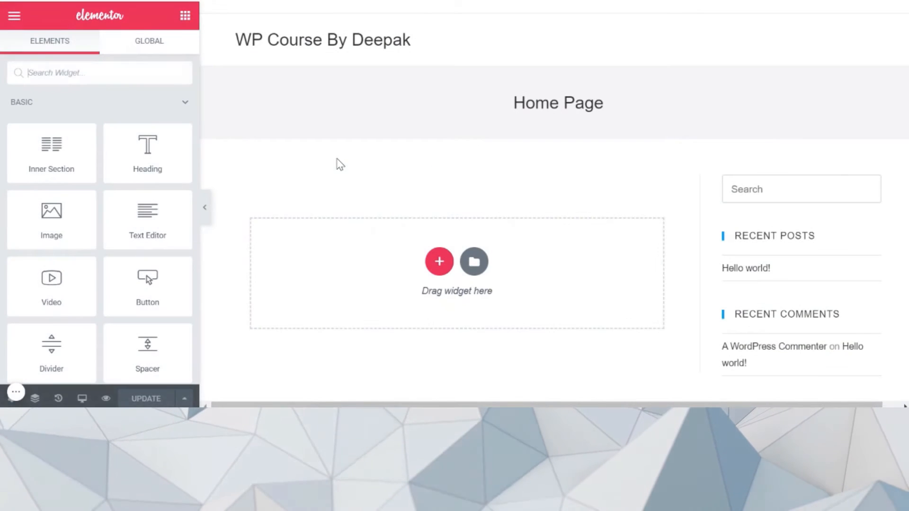
- Examine the "Home Page" layout in Elementor, including its empty content area, sidebar widgets, footer and page title
{"action": "scroll", "coordinate": [340, 163], "scroll_direction": "down", "scroll_amount": 8}
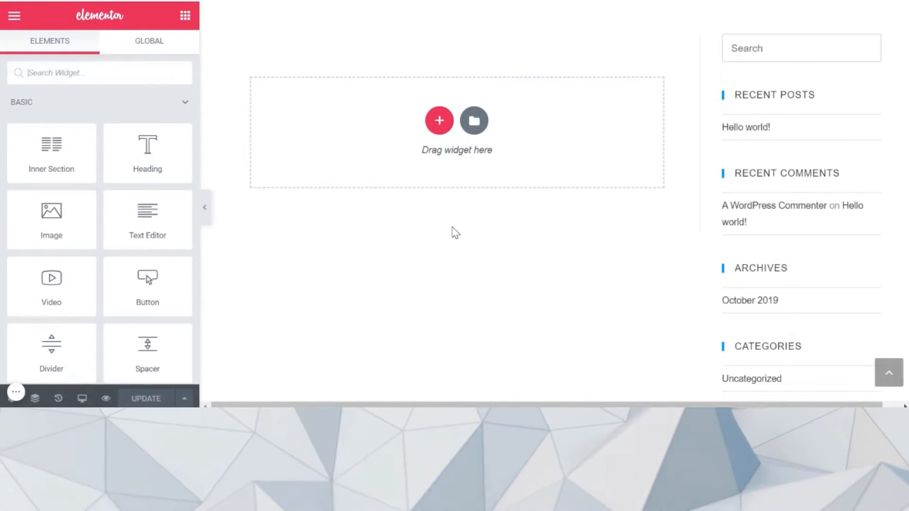
{"action": "scroll", "coordinate": [455, 233], "scroll_direction": "up", "scroll_amount": 8}
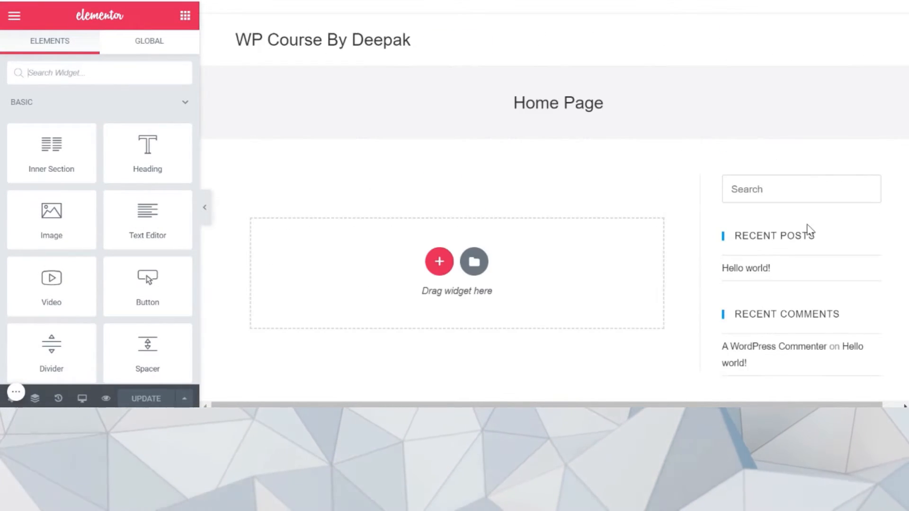
{"action": "scroll", "coordinate": [806, 229], "scroll_direction": "down", "scroll_amount": 8}
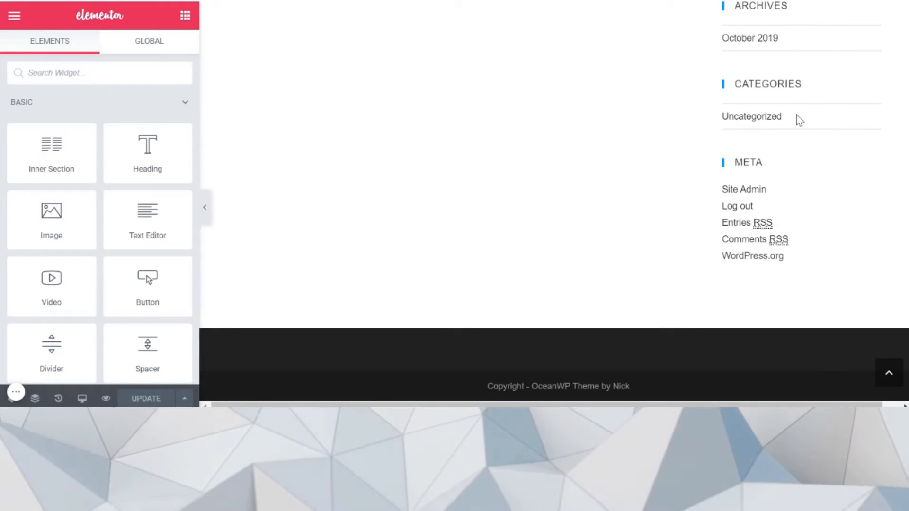
{"action": "scroll", "coordinate": [798, 120], "scroll_direction": "up", "scroll_amount": 8}
{"action": "scroll", "coordinate": [753, 197], "scroll_direction": "down", "scroll_amount": 8}
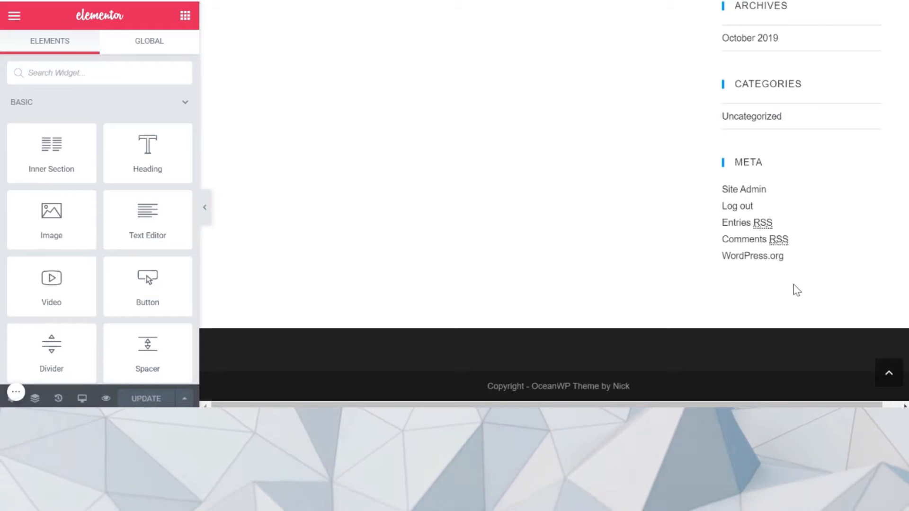
{"action": "scroll", "coordinate": [812, 193], "scroll_direction": "up", "scroll_amount": 8}
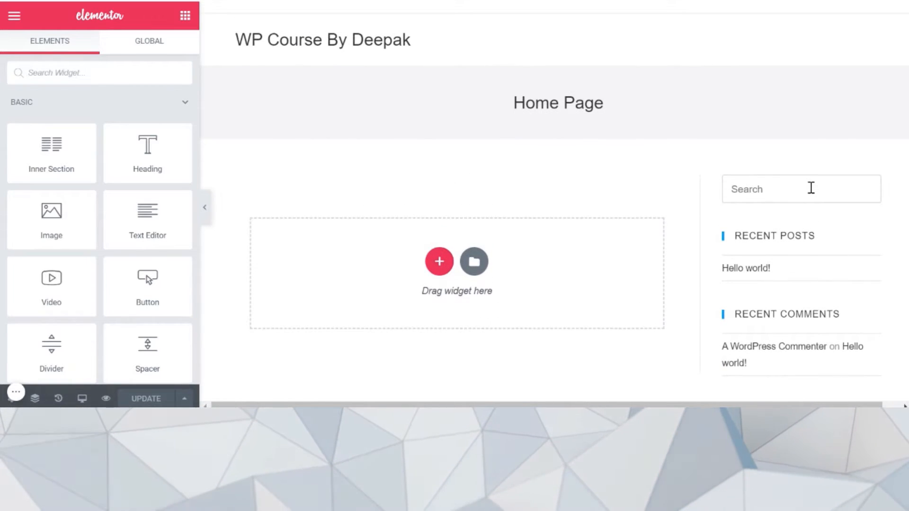
{"action": "scroll", "coordinate": [812, 271], "scroll_direction": "down", "scroll_amount": 8}
{"action": "scroll", "coordinate": [815, 275], "scroll_direction": "up", "scroll_amount": 8}
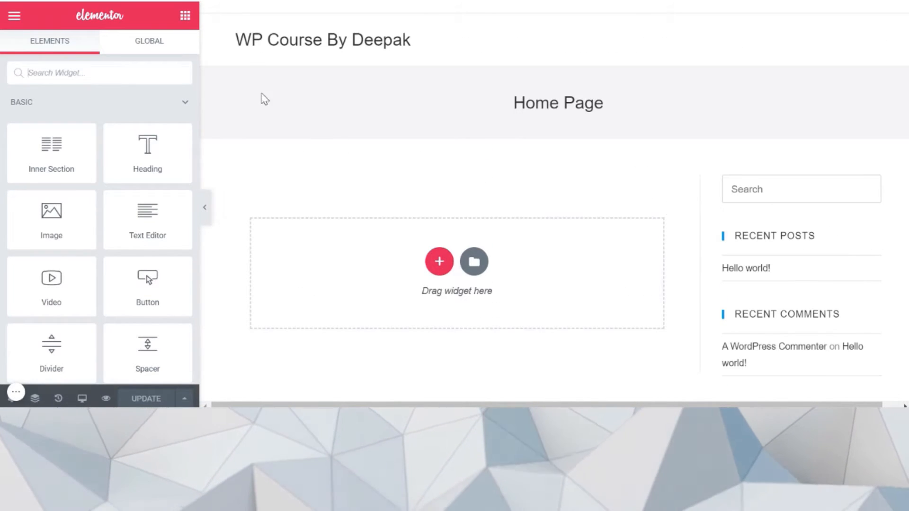
{"action": "left_click_drag", "start_coordinate": [514, 101], "coordinate": [647, 112]}
{"action": "left_click", "coordinate": [647, 112]}
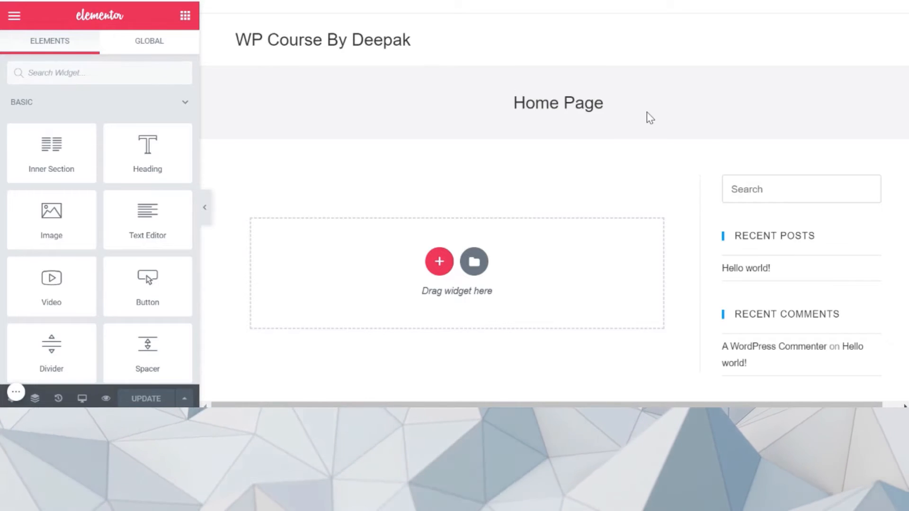
- Exit Elementor to the WordPress edit screen of "Home Page"
{"action": "scroll", "coordinate": [649, 114], "scroll_direction": "down", "scroll_amount": 2}
{"action": "scroll", "coordinate": [647, 112], "scroll_direction": "up", "scroll_amount": 2}
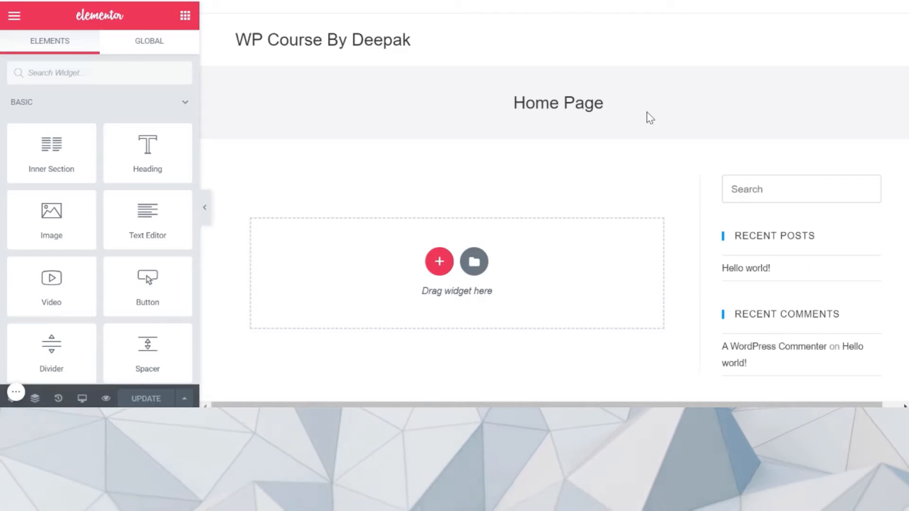
{"action": "left_click", "coordinate": [15, 28]}
{"action": "scroll", "coordinate": [30, 209], "scroll_direction": "down", "scroll_amount": 2}
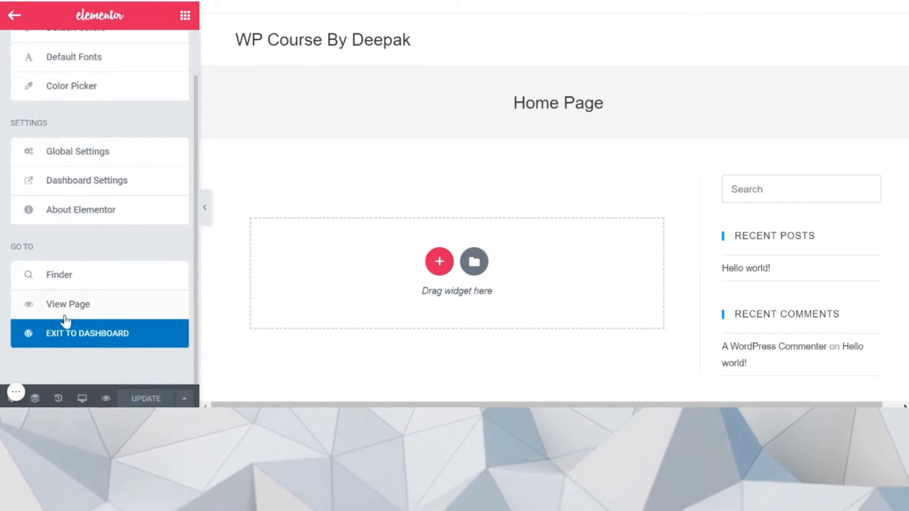
{"action": "left_click", "coordinate": [75, 339]}
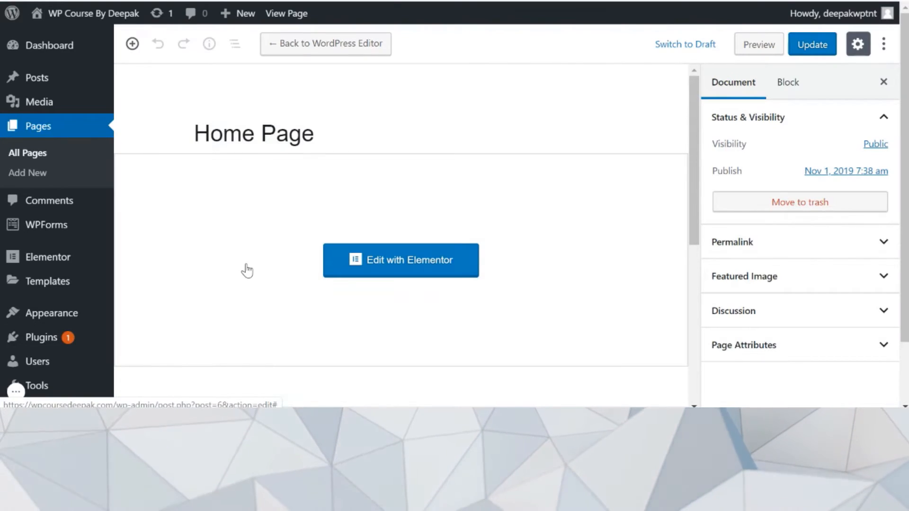
- Set the page's content layout to 100% Full Width in the OceanWP settings
{"action": "scroll", "coordinate": [247, 271], "scroll_direction": "down", "scroll_amount": 5}
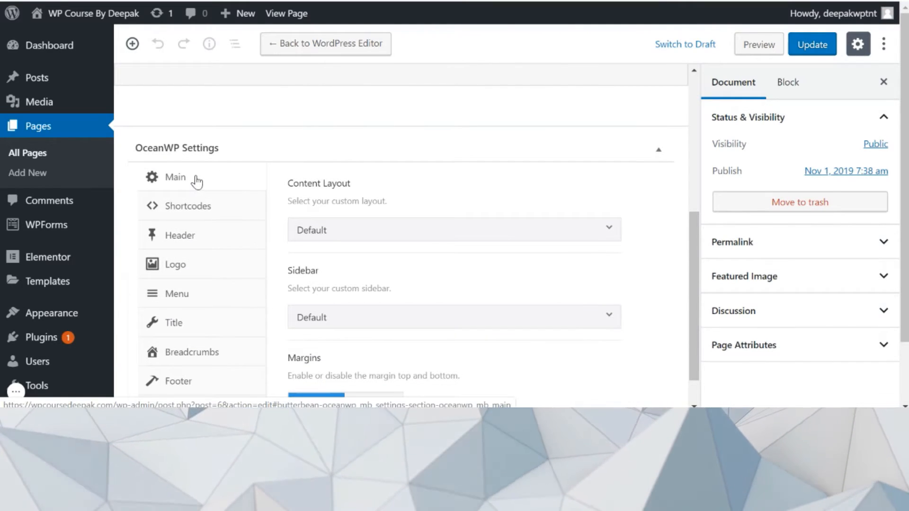
{"action": "left_click", "coordinate": [332, 232]}
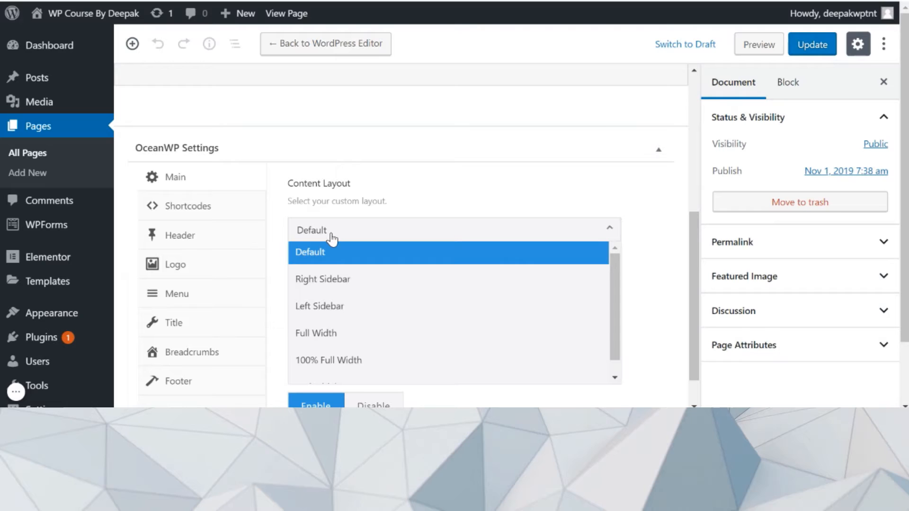
{"action": "left_click", "coordinate": [351, 362]}
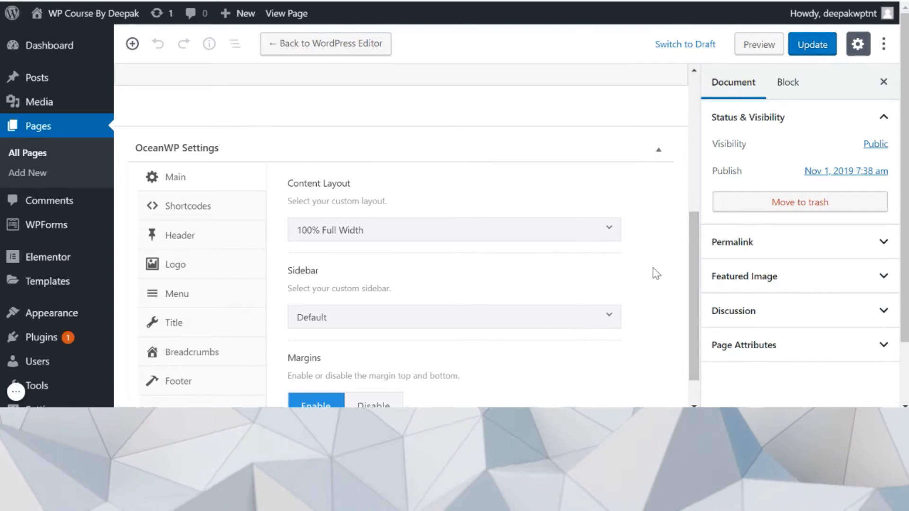
- Disable the display of the page title and the breadcrumbs for "Home Page" in the OceanWP settings
{"action": "scroll", "coordinate": [192, 284], "scroll_direction": "down", "scroll_amount": 1}
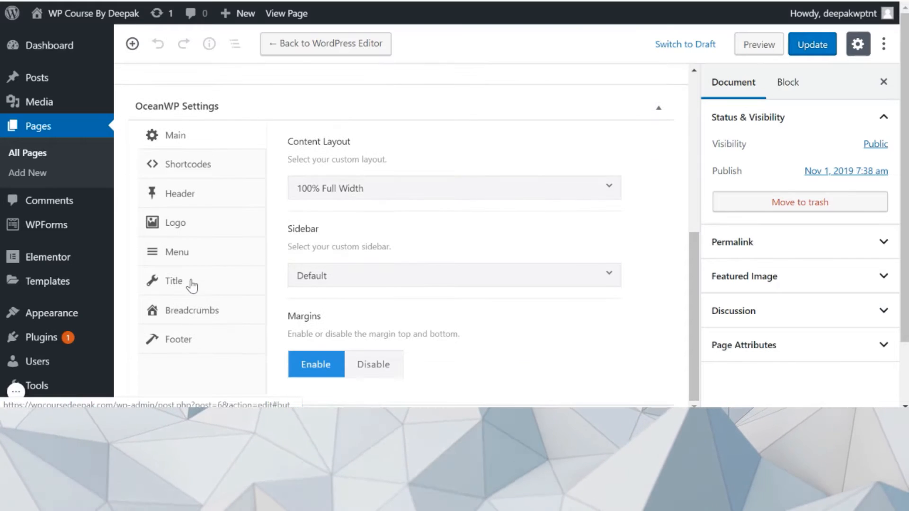
{"action": "left_click", "coordinate": [189, 287]}
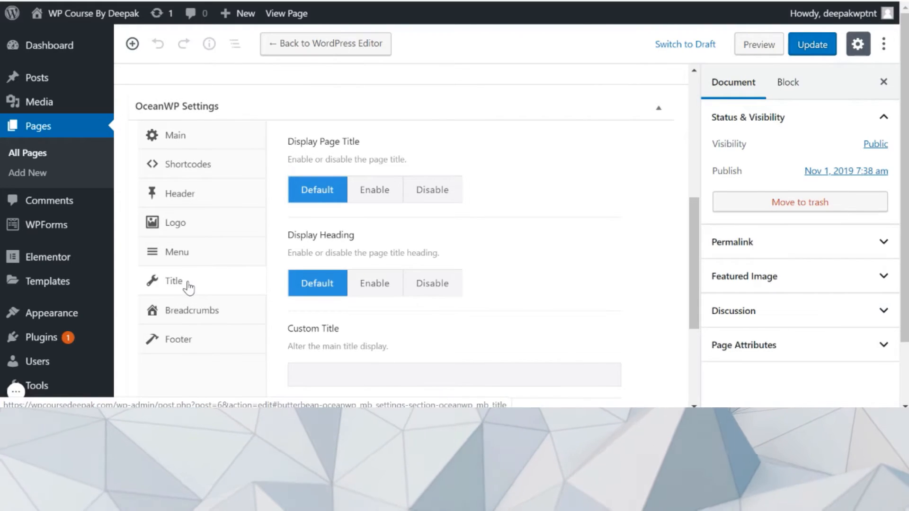
{"action": "left_click", "coordinate": [447, 194]}
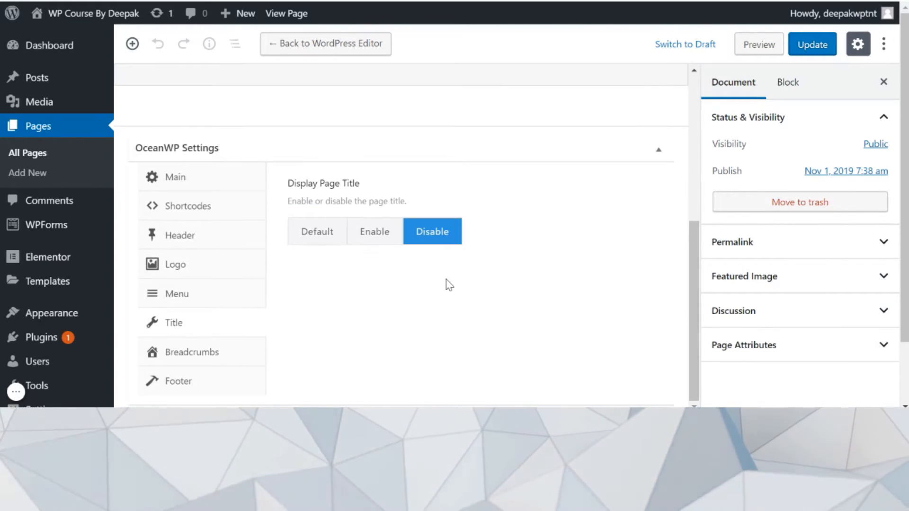
{"action": "left_click", "coordinate": [187, 361]}
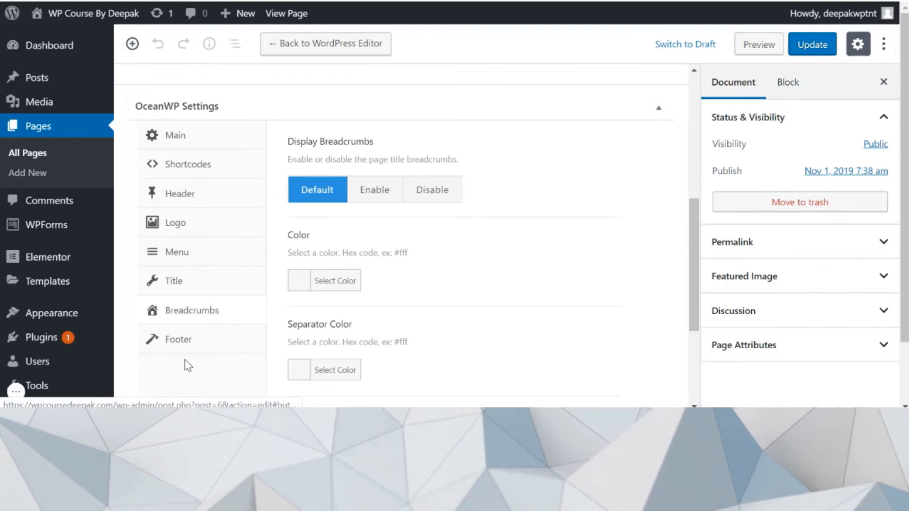
{"action": "left_click", "coordinate": [434, 195]}
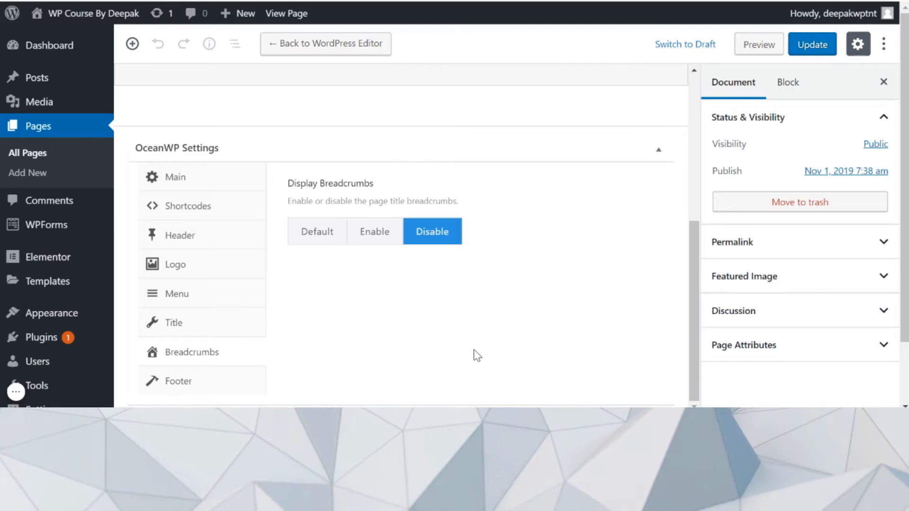
- Disable the footer widgets area for the page and save the updated page
{"action": "left_click", "coordinate": [213, 393]}
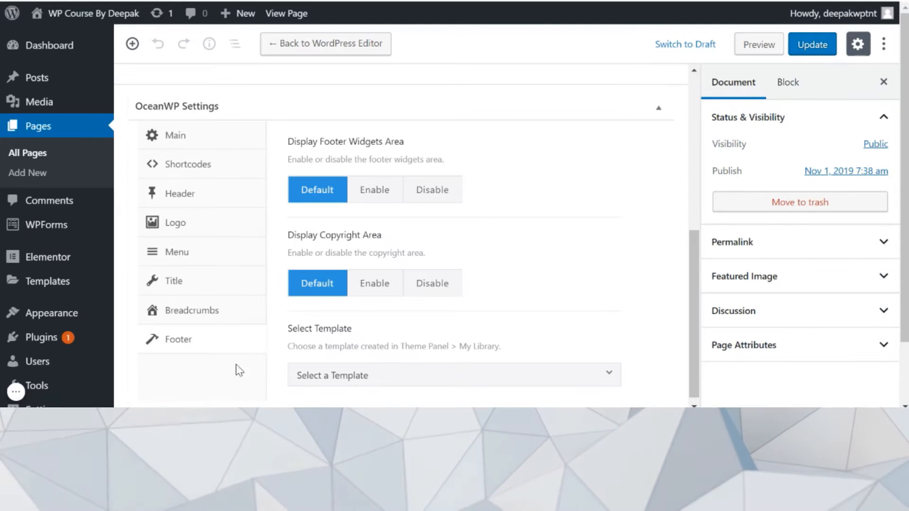
{"action": "left_click", "coordinate": [445, 198]}
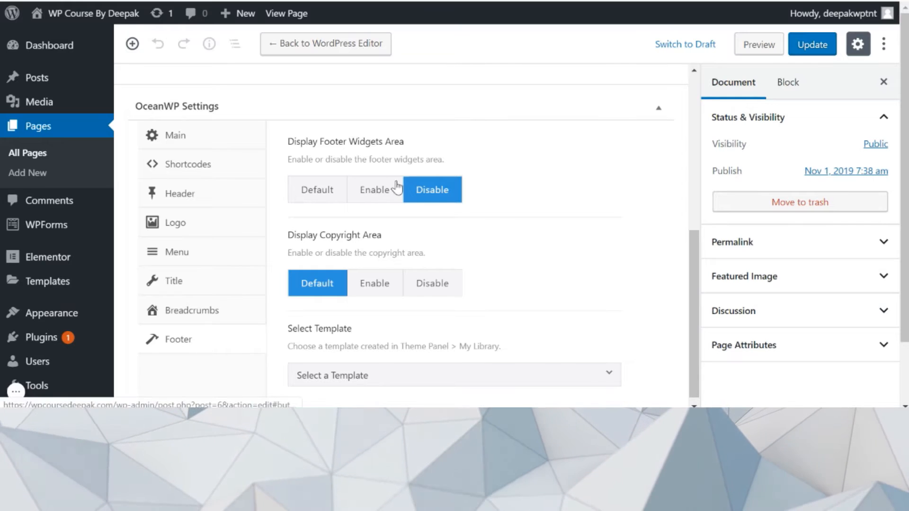
{"action": "left_click", "coordinate": [813, 44]}
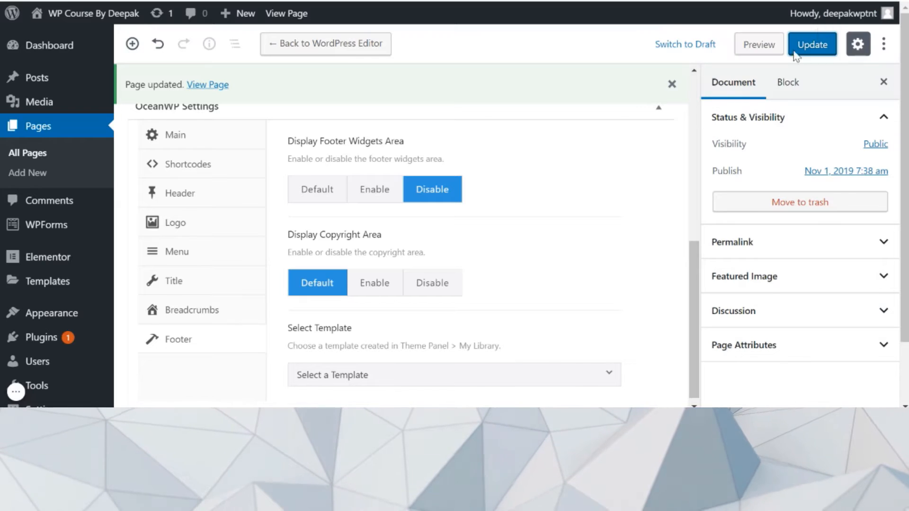
{"action": "left_click", "coordinate": [807, 44]}
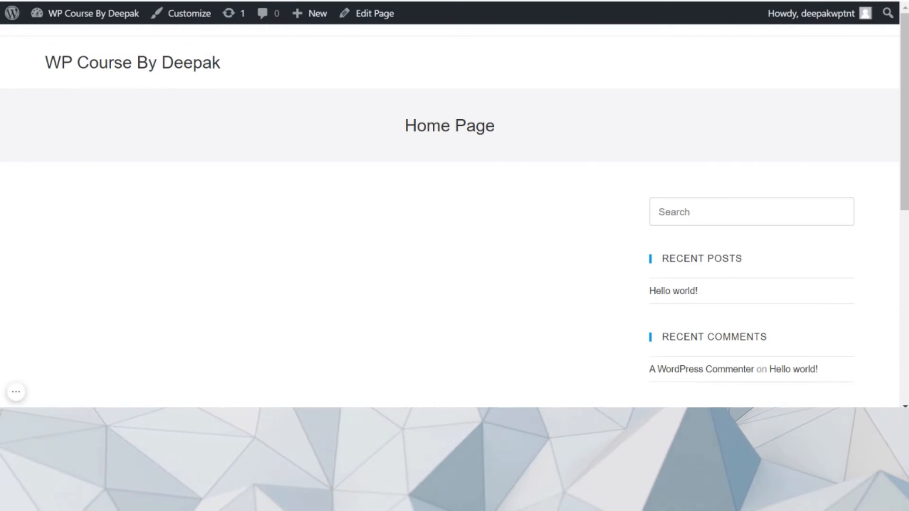
- Reload the live front page to check the changes, return to the page's edit screen and open "Home Page" in Elementor
{"action": "key", "text": "F5"}
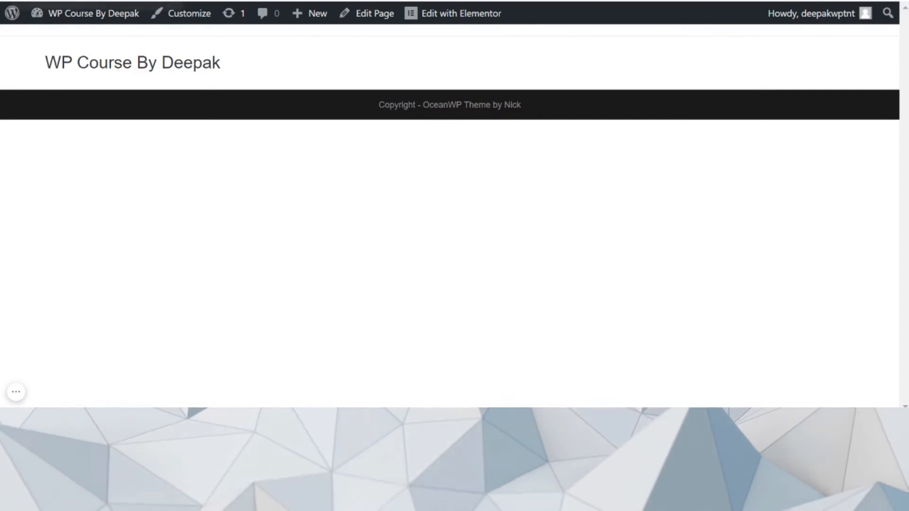
{"action": "key", "text": "ctrl+shift+Tab"}
{"action": "scroll", "coordinate": [350, 175], "scroll_direction": "up", "scroll_amount": 6}
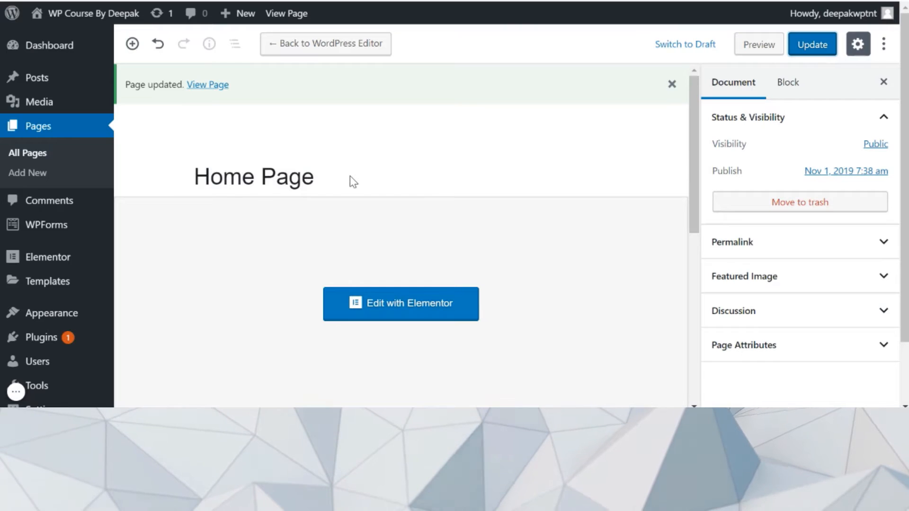
{"action": "left_click", "coordinate": [384, 305]}
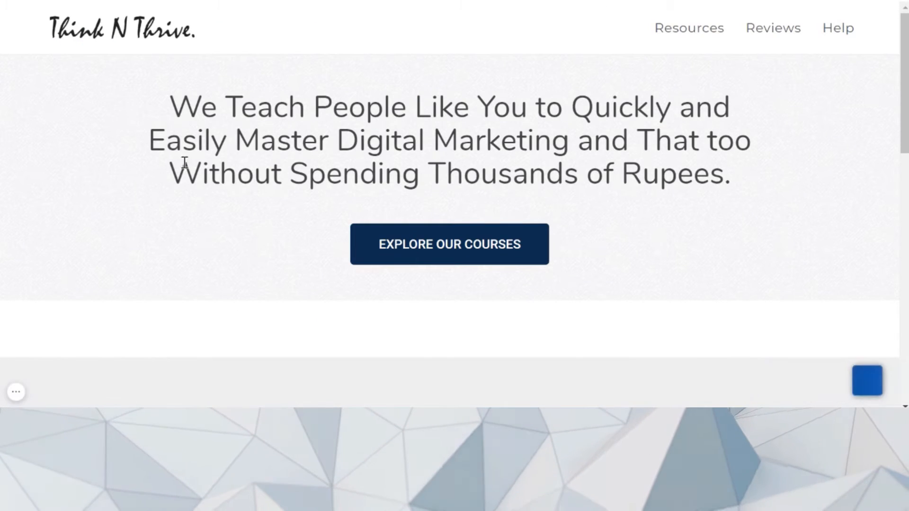
- Examine how the Think N Thrive home page is divided into sections, from its header and headline through the courses to the footer
{"action": "left_click_drag", "start_coordinate": [1, 53], "coordinate": [285, 252]}
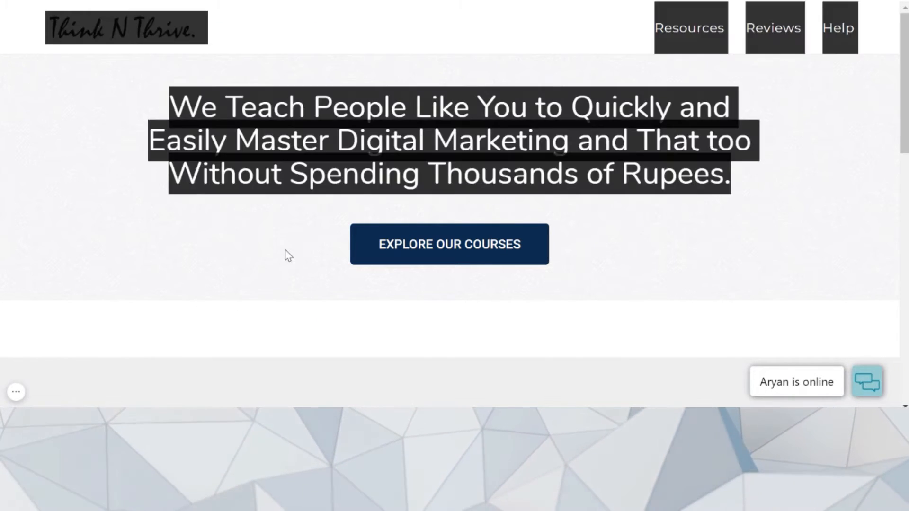
{"action": "left_click", "coordinate": [285, 251]}
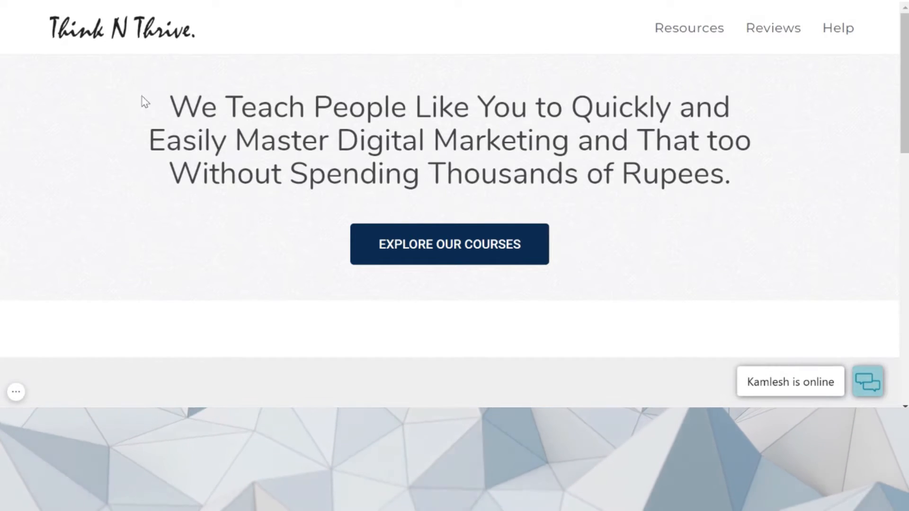
{"action": "left_click_drag", "start_coordinate": [174, 98], "coordinate": [764, 178]}
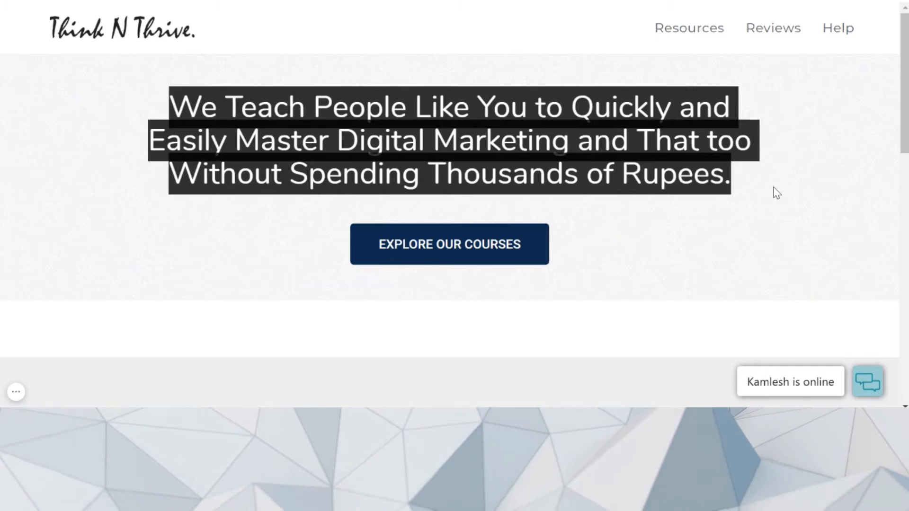
{"action": "left_click", "coordinate": [774, 187]}
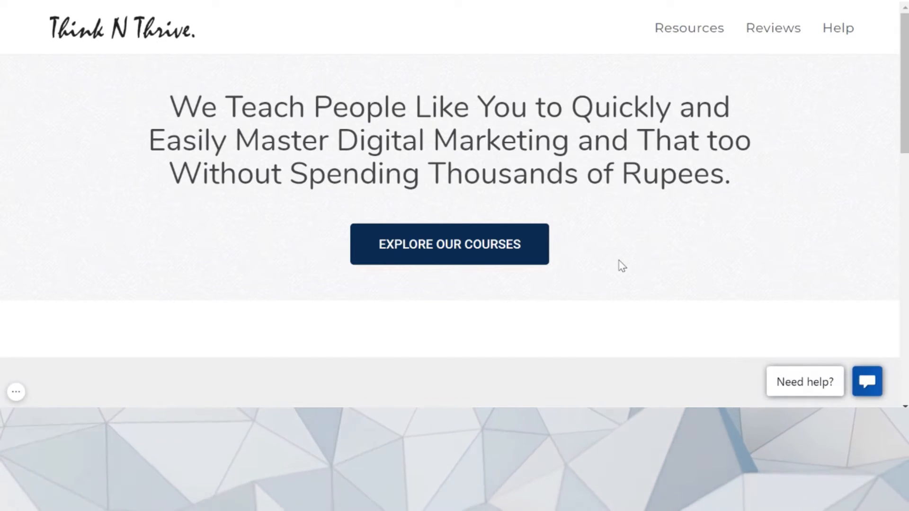
{"action": "scroll", "coordinate": [622, 266], "scroll_direction": "down", "scroll_amount": 1}
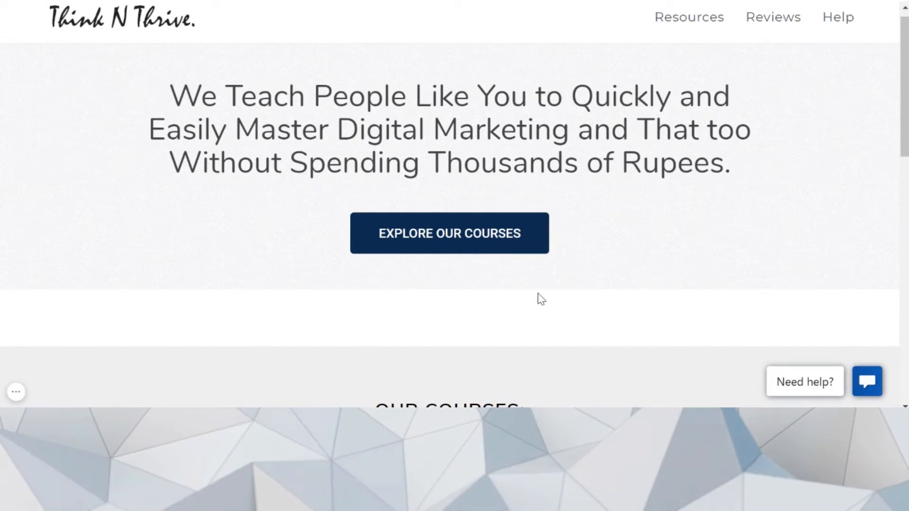
{"action": "scroll", "coordinate": [538, 299], "scroll_direction": "down", "scroll_amount": 5}
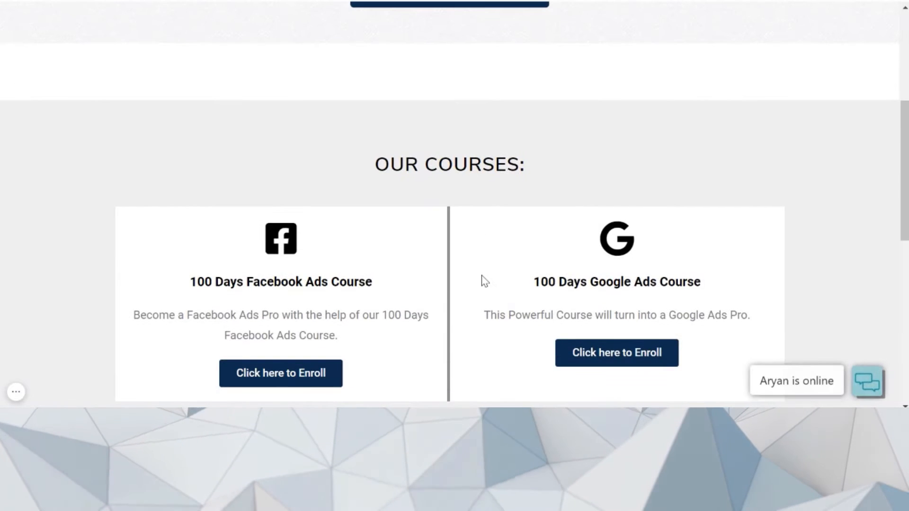
{"action": "scroll", "coordinate": [483, 280], "scroll_direction": "down", "scroll_amount": 1}
{"action": "scroll", "coordinate": [483, 280], "scroll_direction": "down", "scroll_amount": 10}
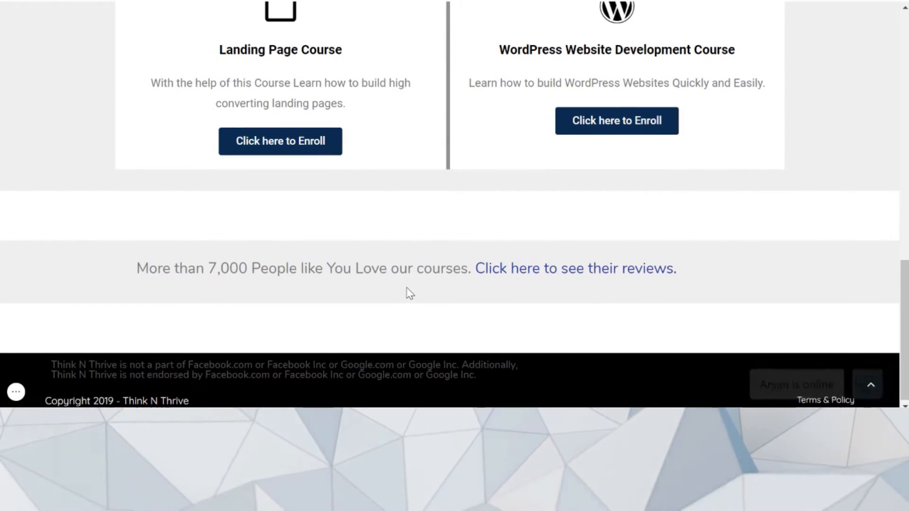
{"action": "scroll", "coordinate": [406, 291], "scroll_direction": "up", "scroll_amount": 17}
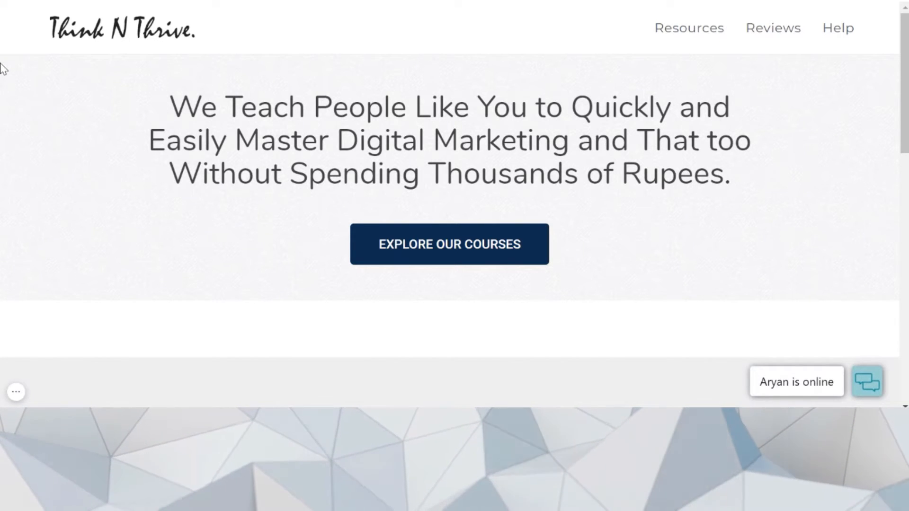
{"action": "left_click_drag", "start_coordinate": [164, 97], "coordinate": [794, 265]}
{"action": "left_click", "coordinate": [828, 264]}
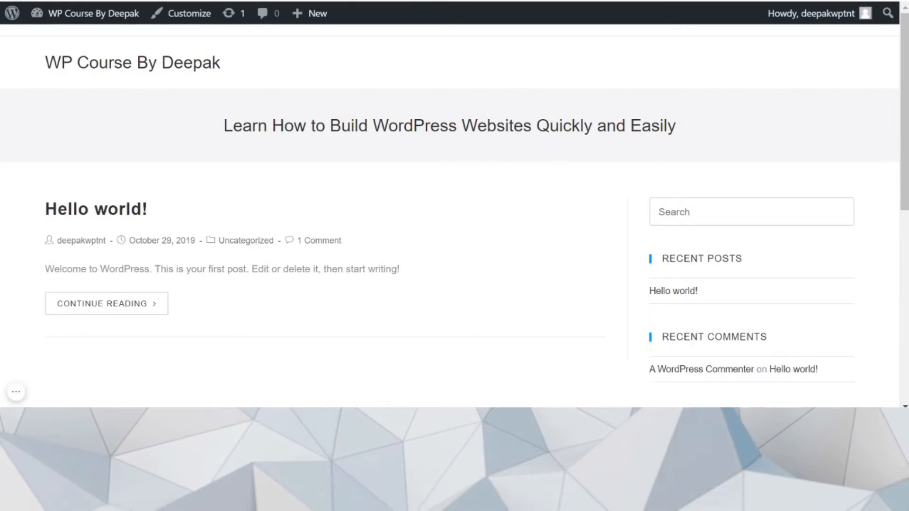
- Recheck the "New Website" text in Google Docs and add a single-column section to "Home Page" in Elementor
{"action": "key", "text": "F5"}
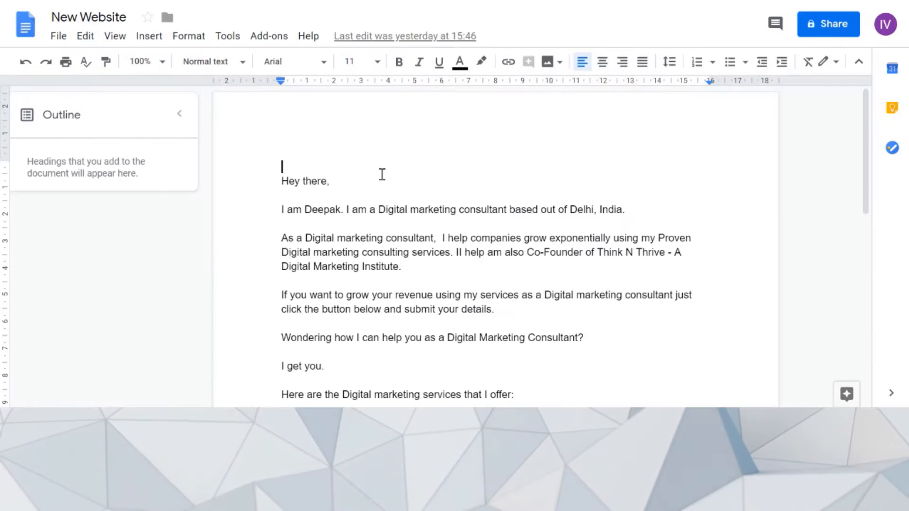
{"action": "scroll", "coordinate": [369, 249], "scroll_direction": "down", "scroll_amount": 2}
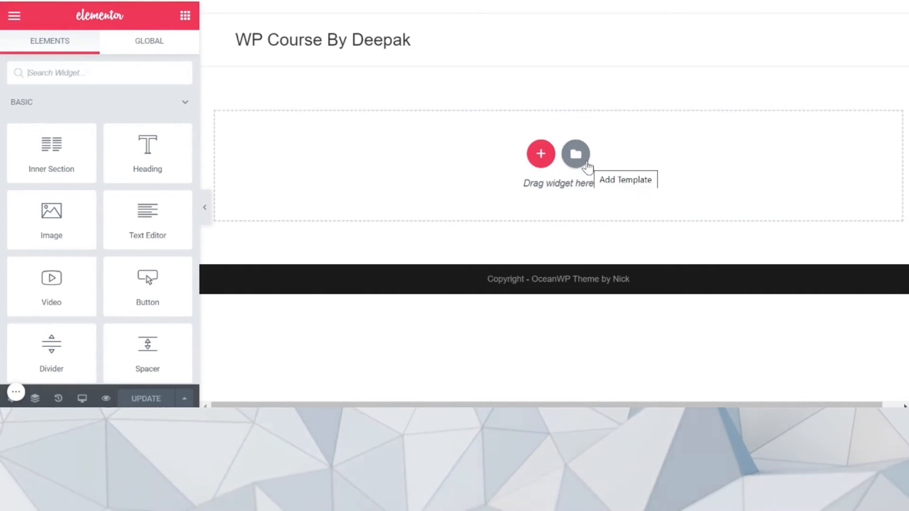
{"action": "left_click", "coordinate": [538, 161]}
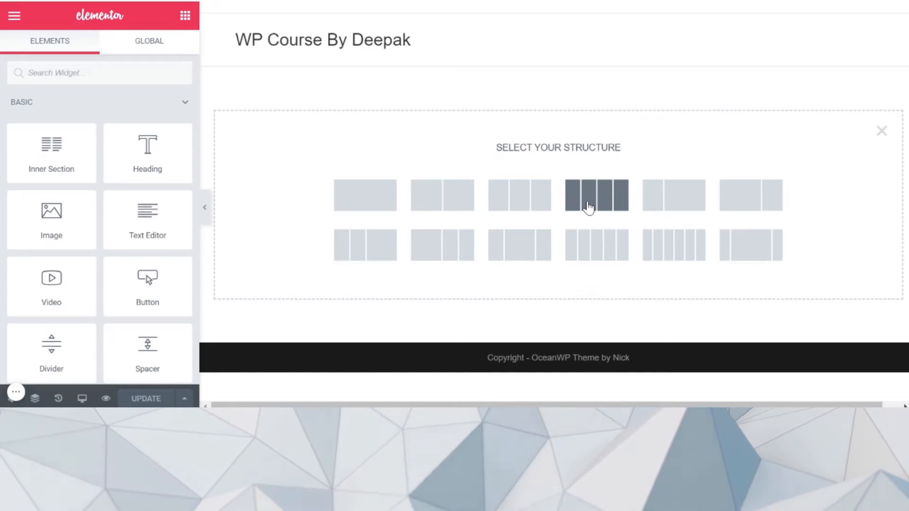
{"action": "left_click", "coordinate": [363, 204]}
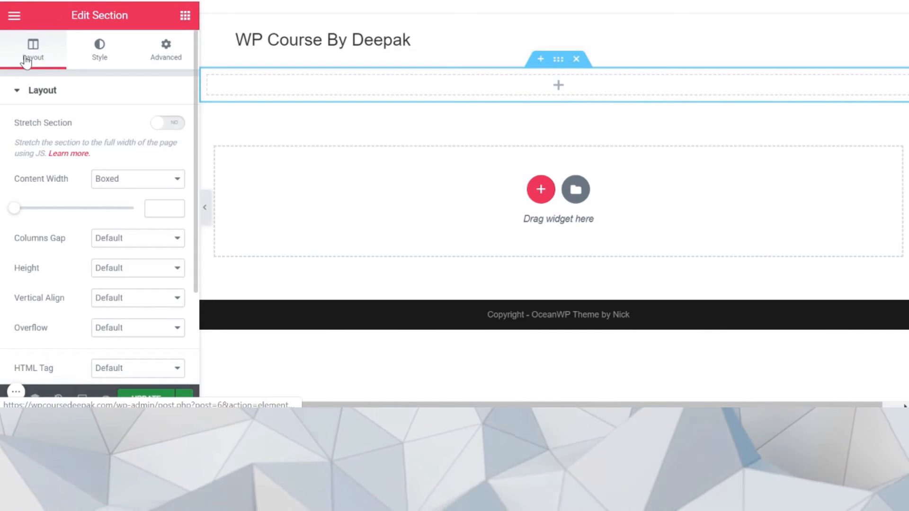
- Look through the new section's Style, Advanced and Layout settings
{"action": "left_click", "coordinate": [104, 56]}
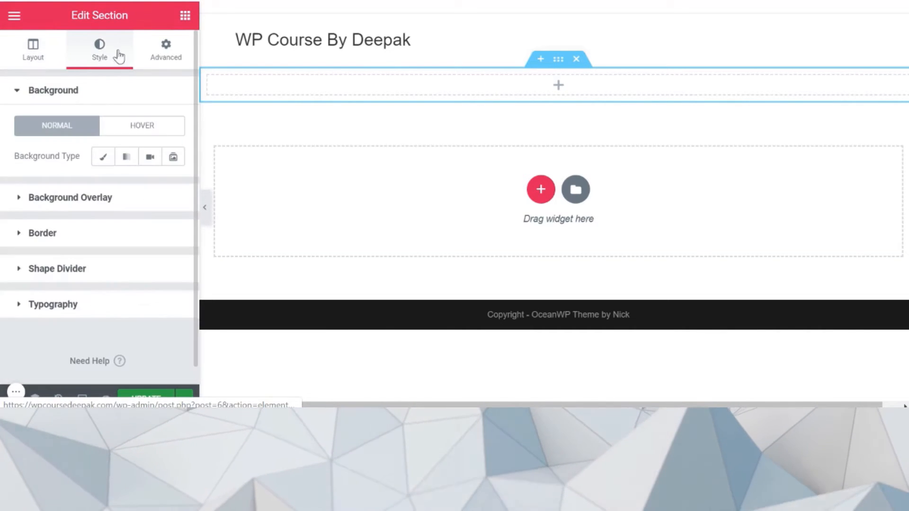
{"action": "left_click", "coordinate": [168, 55]}
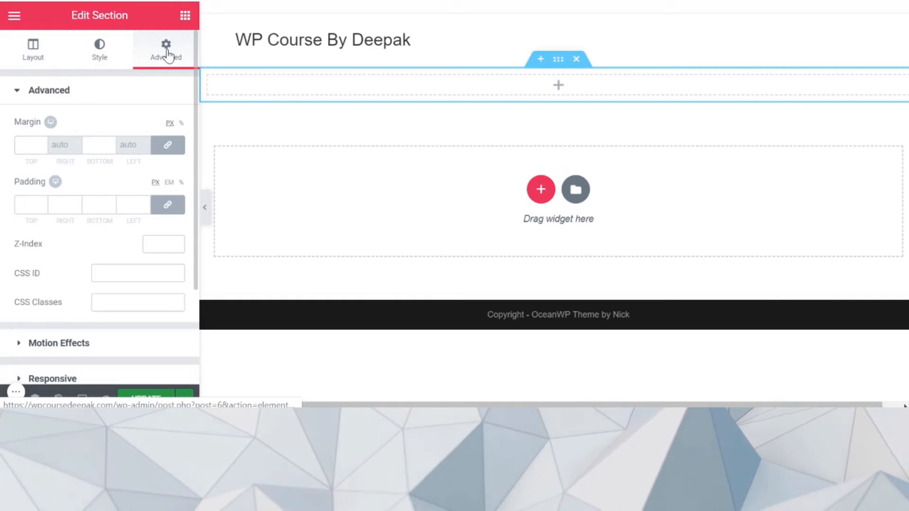
{"action": "left_click", "coordinate": [14, 54]}
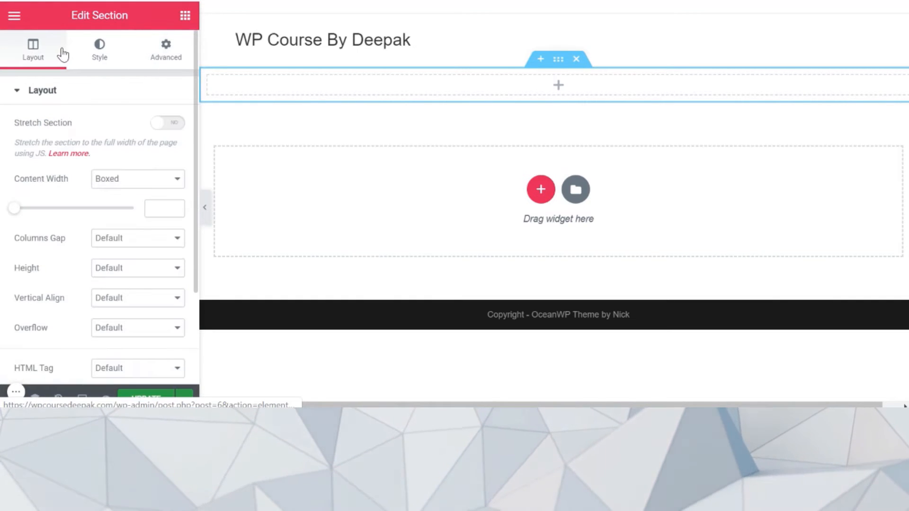
{"action": "left_click", "coordinate": [153, 64]}
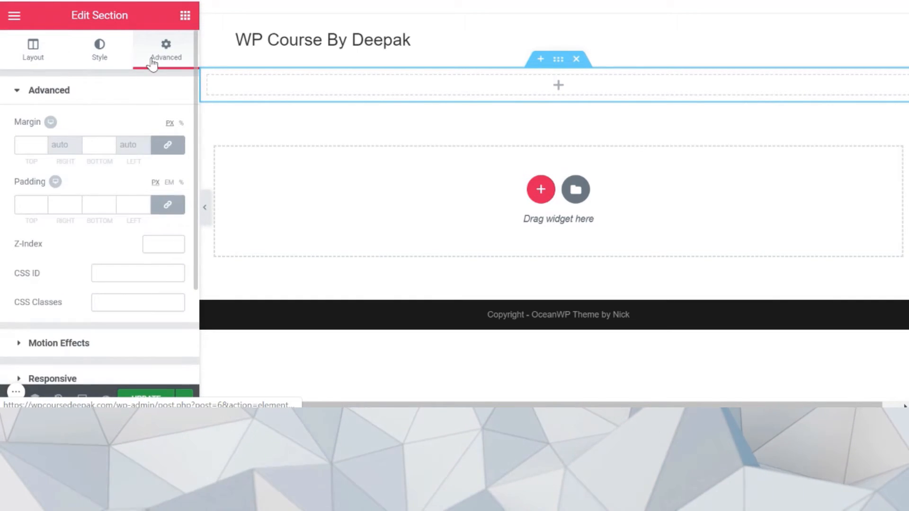
- Compare the section's Layout, Style and Advanced settings again, dismiss the right-click tip and reopen the section for editing
{"action": "left_click", "coordinate": [33, 59]}
{"action": "left_click", "coordinate": [88, 60]}
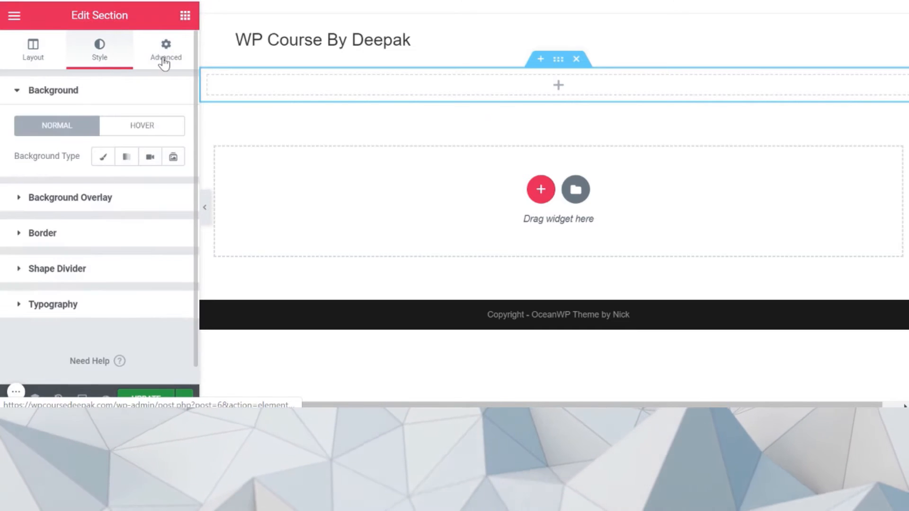
{"action": "left_click", "coordinate": [164, 60]}
{"action": "left_click", "coordinate": [17, 51]}
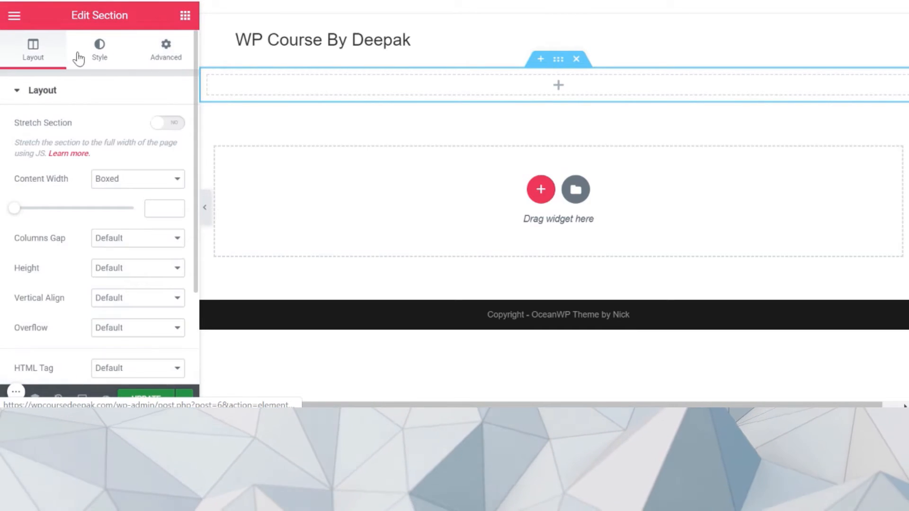
{"action": "left_click", "coordinate": [75, 57]}
{"action": "left_click", "coordinate": [179, 62]}
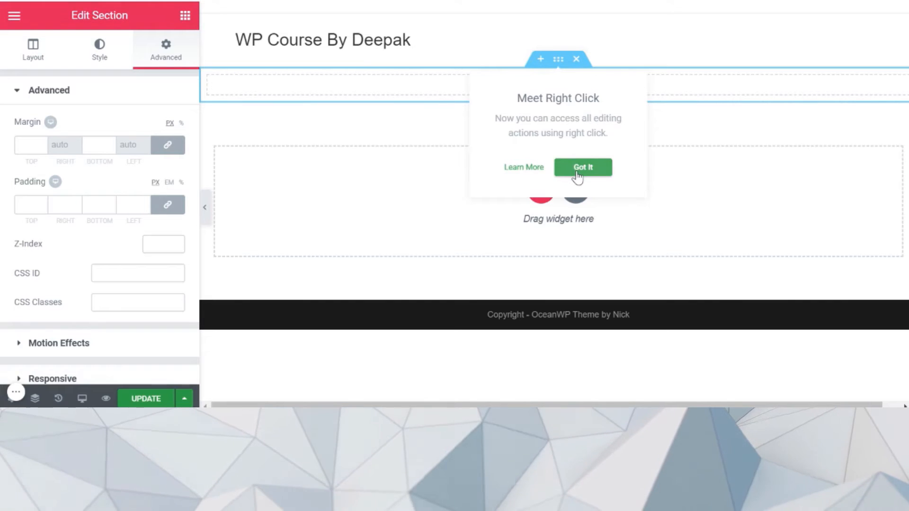
{"action": "left_click", "coordinate": [580, 171]}
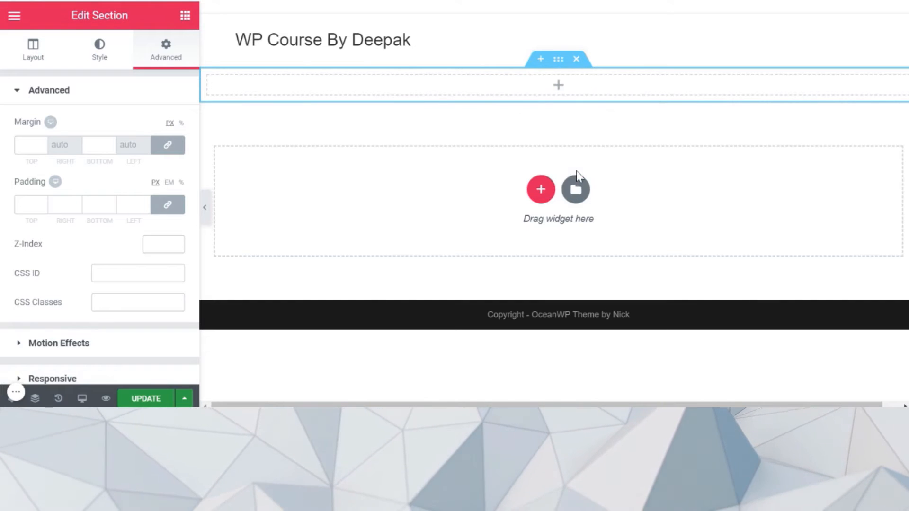
{"action": "right_click", "coordinate": [558, 60]}
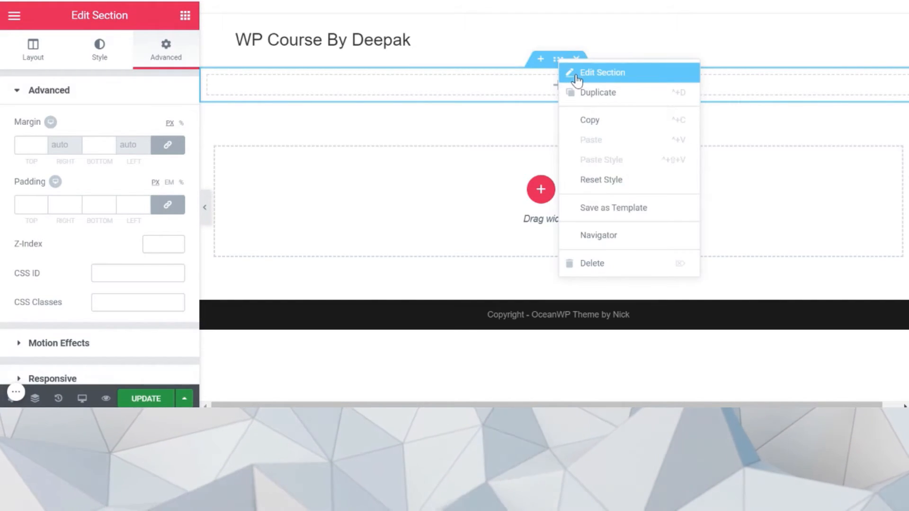
{"action": "left_click", "coordinate": [577, 78]}
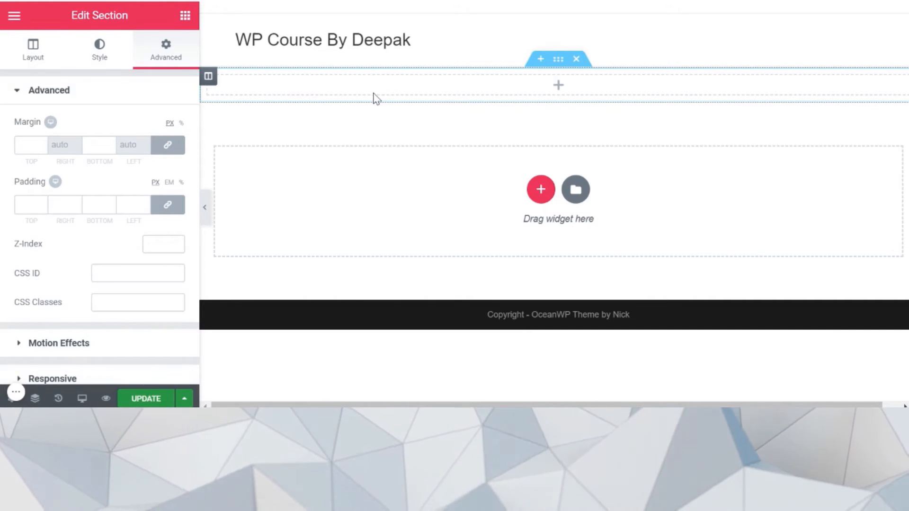
- Give the section a classic background in light grey #ededed and update the page
{"action": "left_click", "coordinate": [99, 64]}
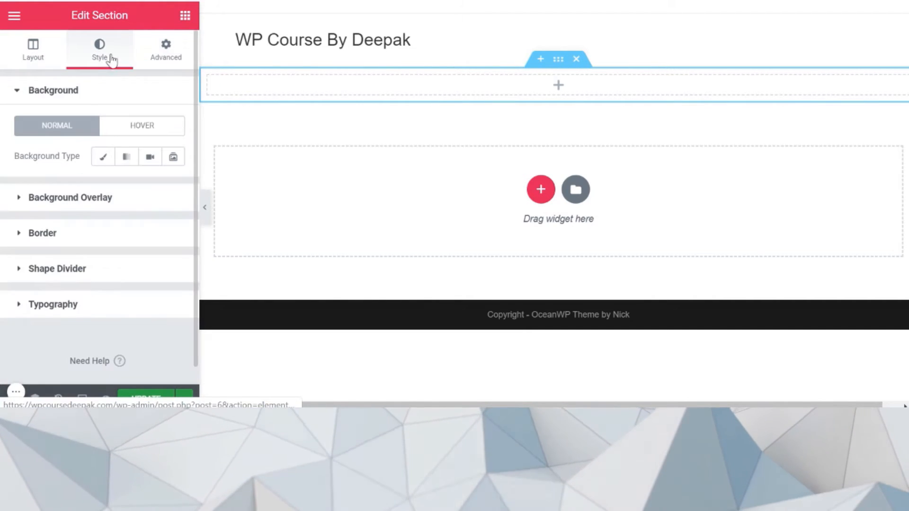
{"action": "left_click", "coordinate": [103, 161]}
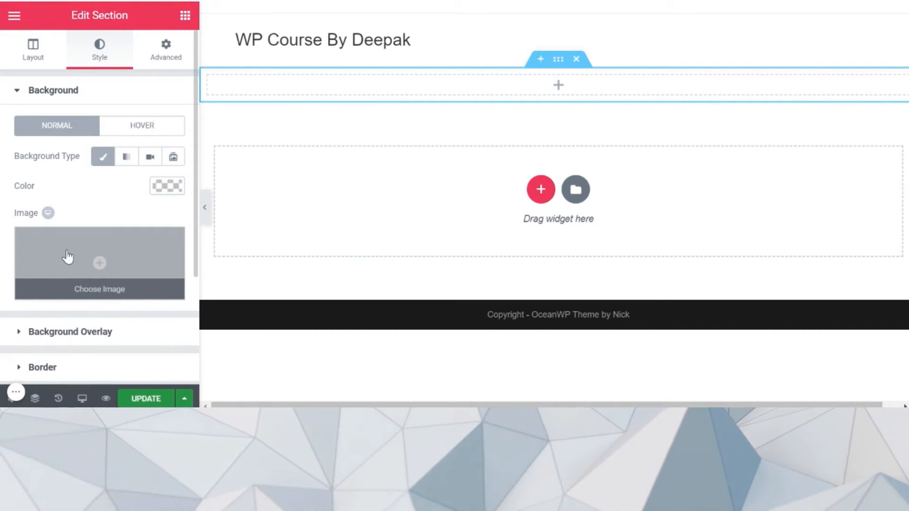
{"action": "left_click", "coordinate": [168, 187]}
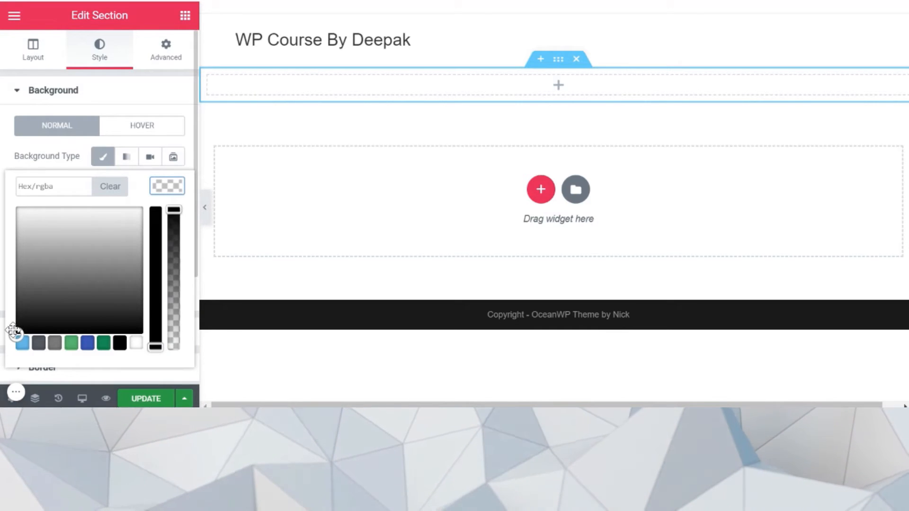
{"action": "left_click_drag", "start_coordinate": [15, 328], "coordinate": [18, 212]}
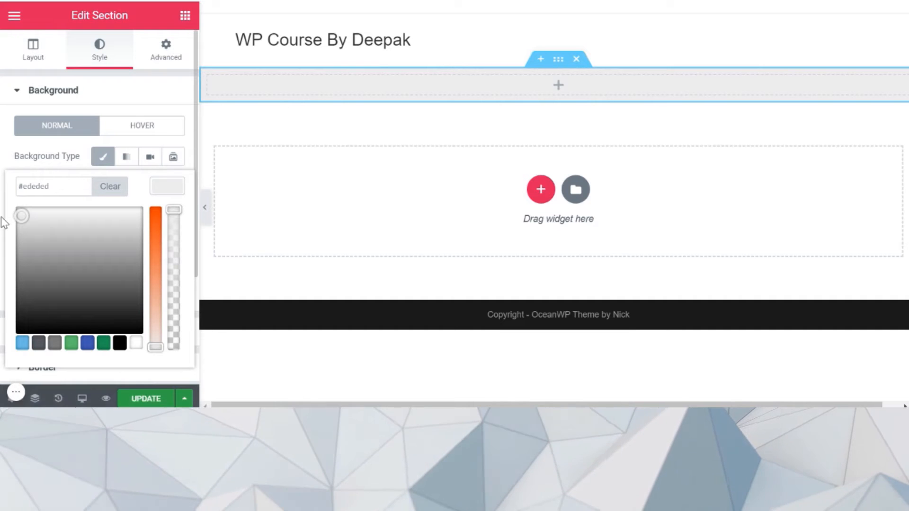
{"action": "left_click", "coordinate": [2, 223]}
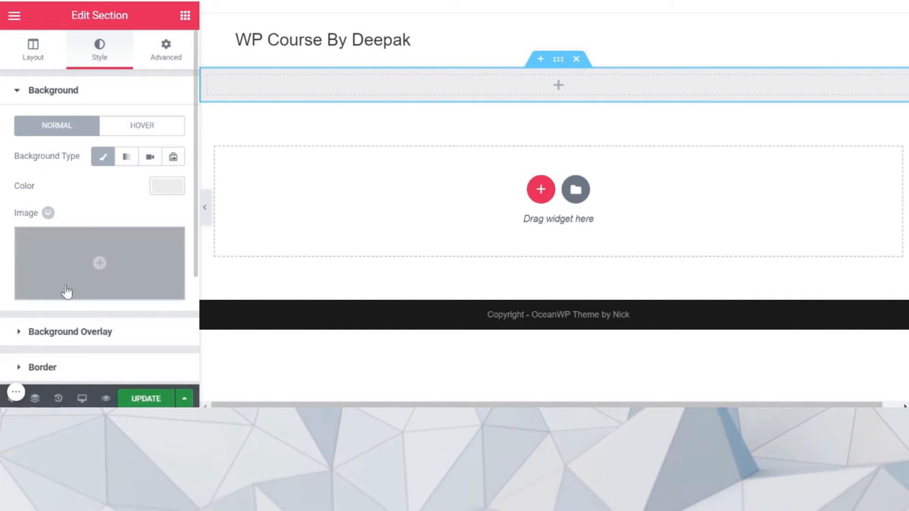
{"action": "left_click", "coordinate": [150, 400]}
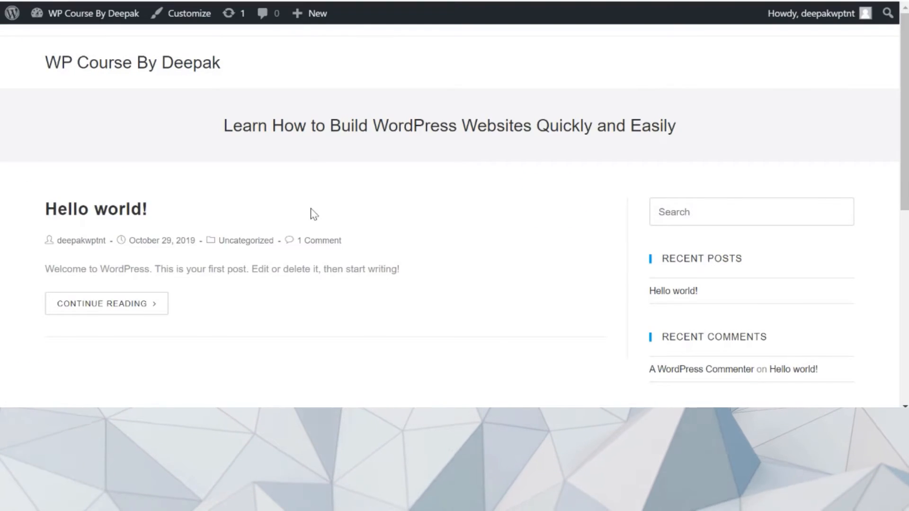
- Review the introductory paragraphs of the "New Website" document in Google Docs, starting from "Hey there,"
{"action": "scroll", "coordinate": [312, 214], "scroll_direction": "down", "scroll_amount": 1}
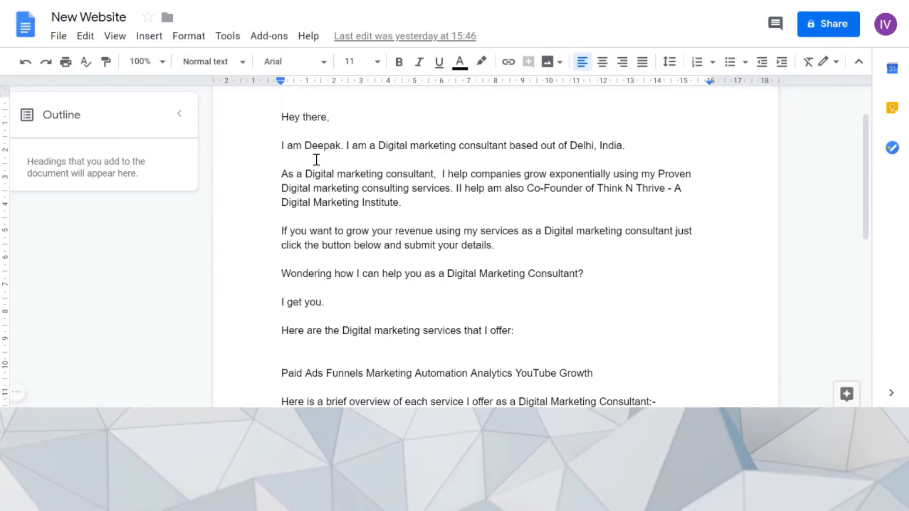
{"action": "scroll", "coordinate": [317, 159], "scroll_direction": "up", "scroll_amount": 1}
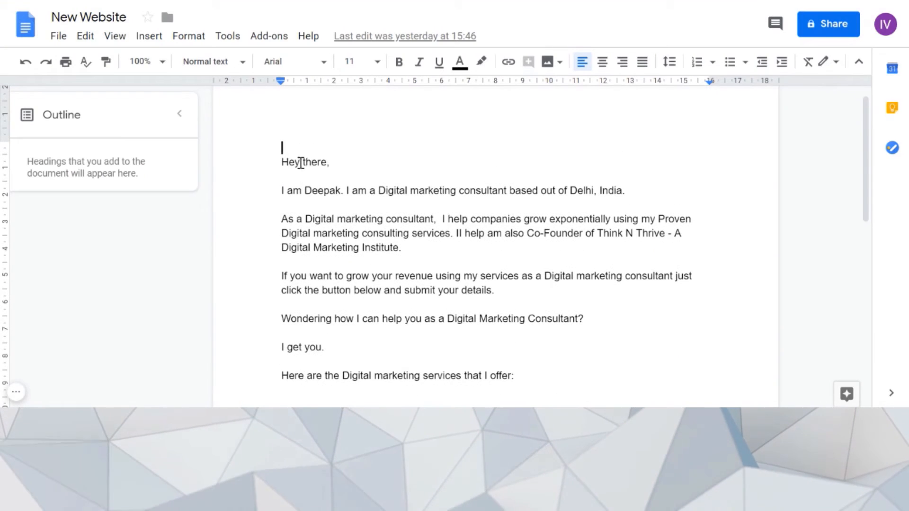
{"action": "left_click_drag", "start_coordinate": [284, 162], "coordinate": [360, 206]}
{"action": "left_click", "coordinate": [520, 295]}
{"action": "left_click", "coordinate": [287, 157]}
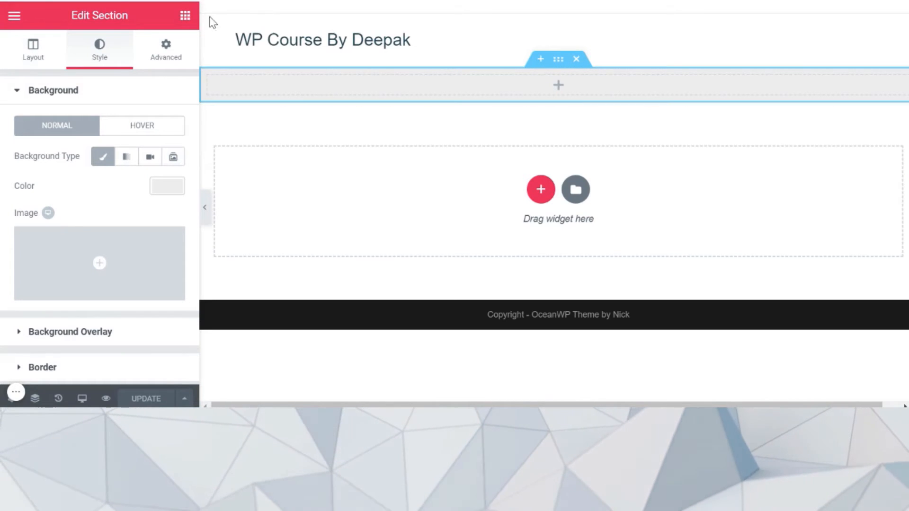
- Return to Elementor and add a two-column Inner Section inside the grey section
{"action": "left_click", "coordinate": [185, 16]}
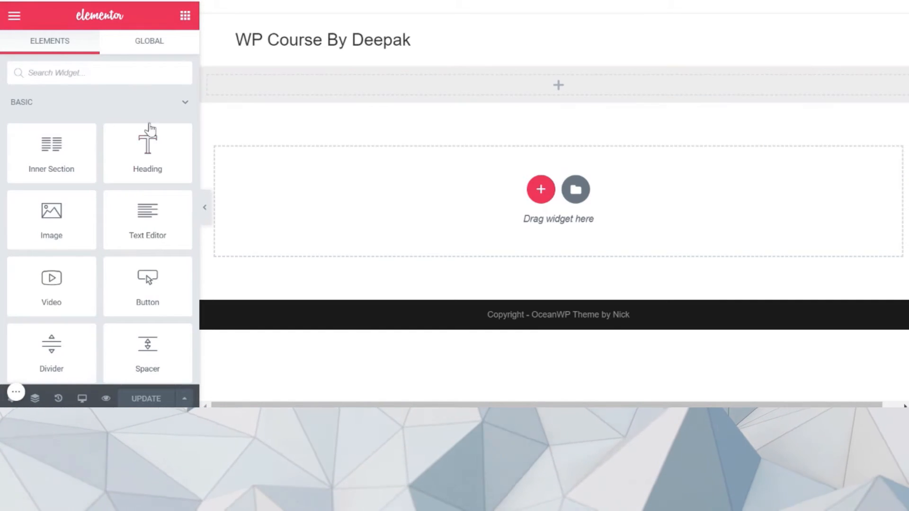
{"action": "left_click_drag", "start_coordinate": [51, 144], "coordinate": [518, 80]}
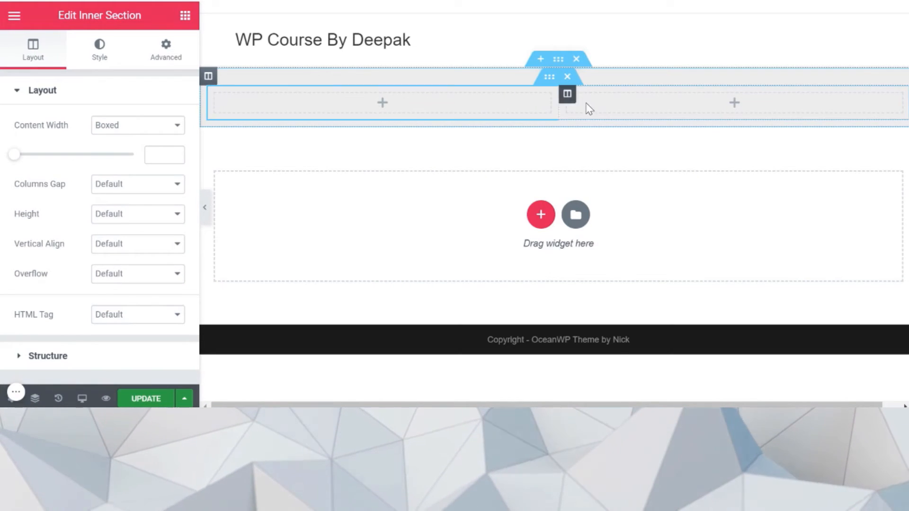
{"action": "left_click", "coordinate": [186, 16]}
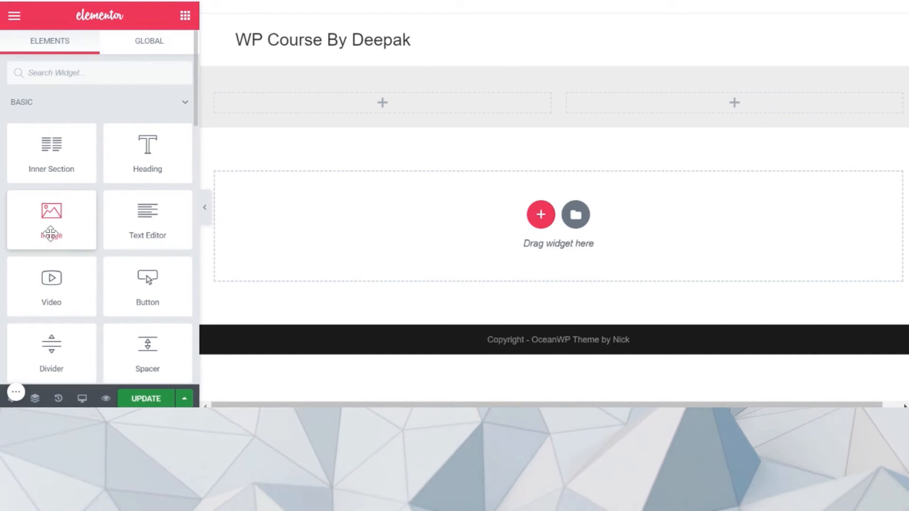
{"action": "left_click_drag", "start_coordinate": [50, 233], "coordinate": [312, 110]}
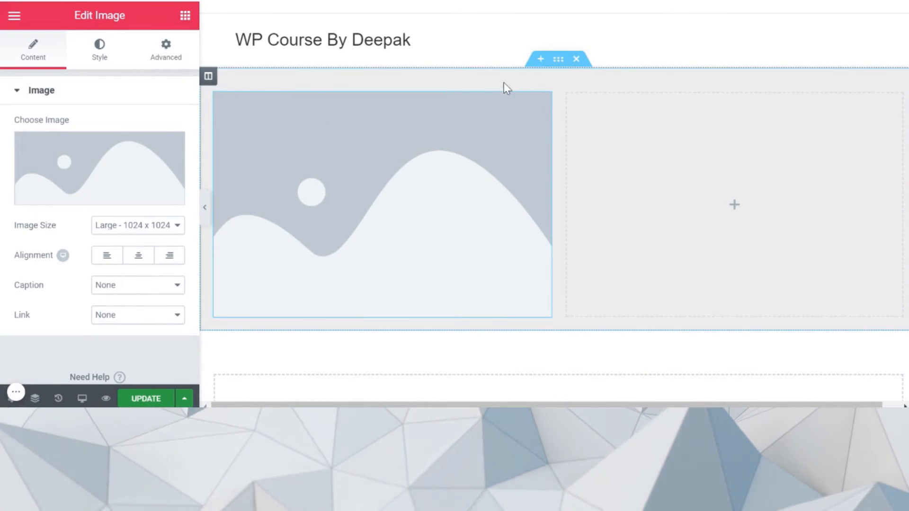
{"action": "right_click", "coordinate": [540, 102]}
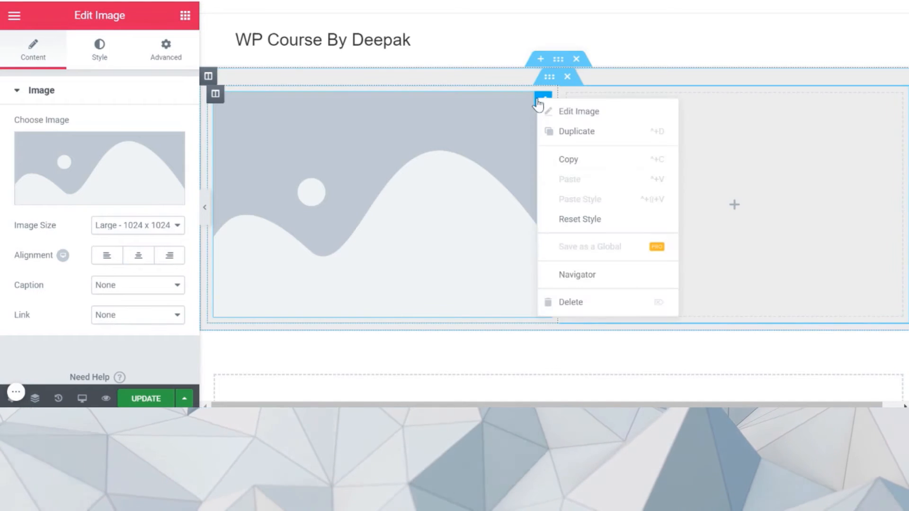
{"action": "left_click", "coordinate": [575, 304]}
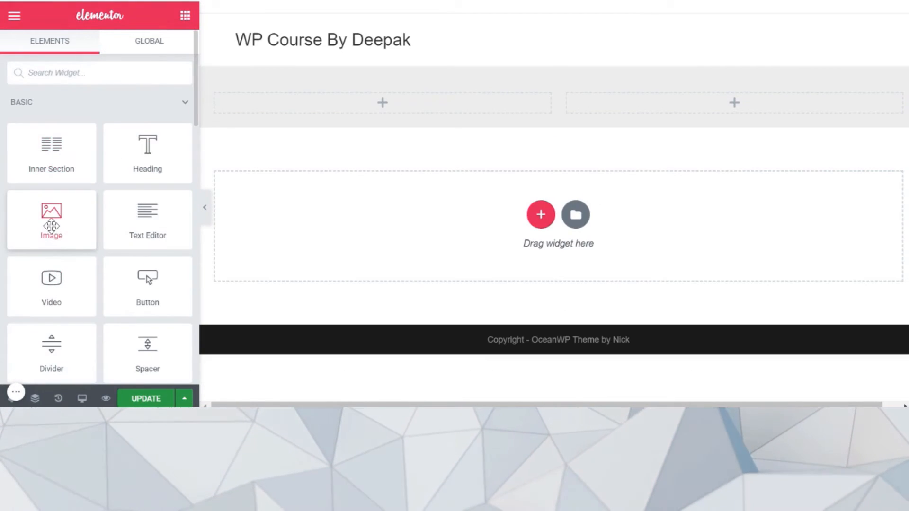
- Place an Image widget in the inner section's first column and open the media chooser for its picture
{"action": "left_click_drag", "start_coordinate": [52, 226], "coordinate": [323, 109]}
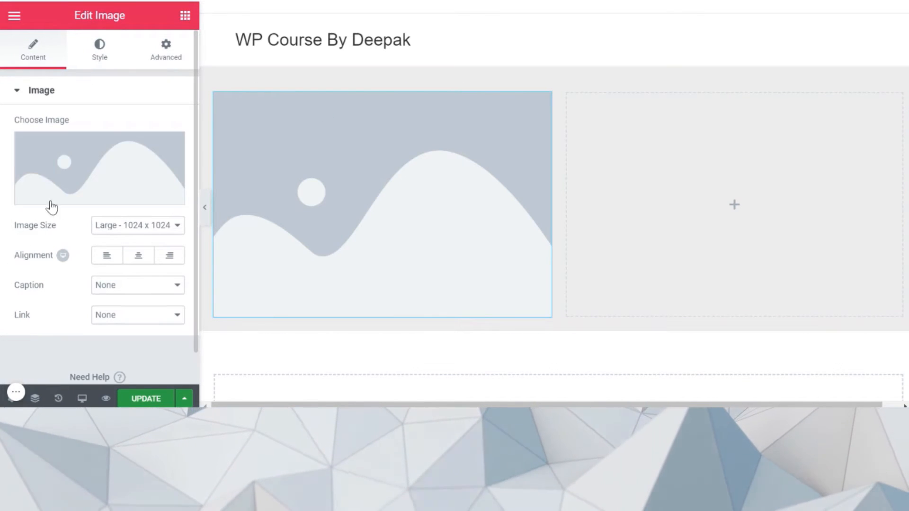
{"action": "mouse_move", "coordinate": [112, 174]}
{"action": "left_click", "coordinate": [95, 198]}
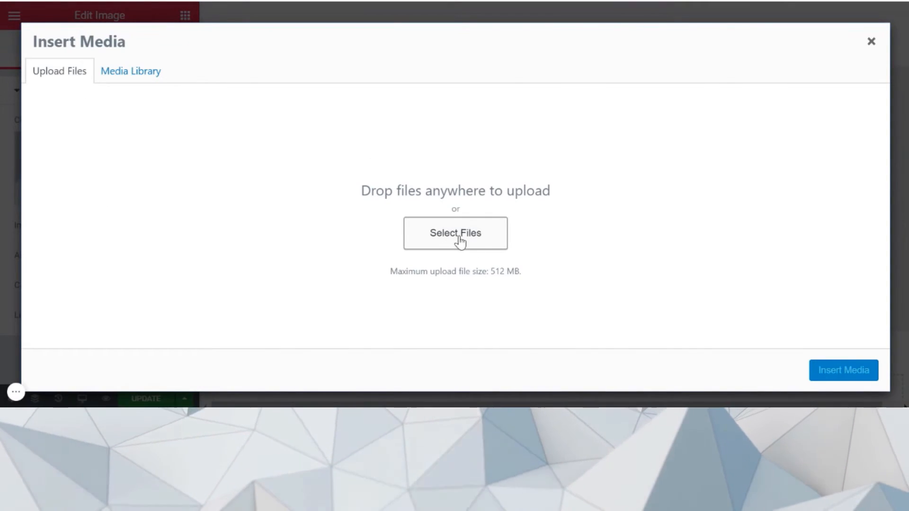
- Check the media library and search the Downloads folder and the Desktop's Testimonials and Files folders for a suitable photo, then cancel the file selection
{"action": "left_click", "coordinate": [131, 76]}
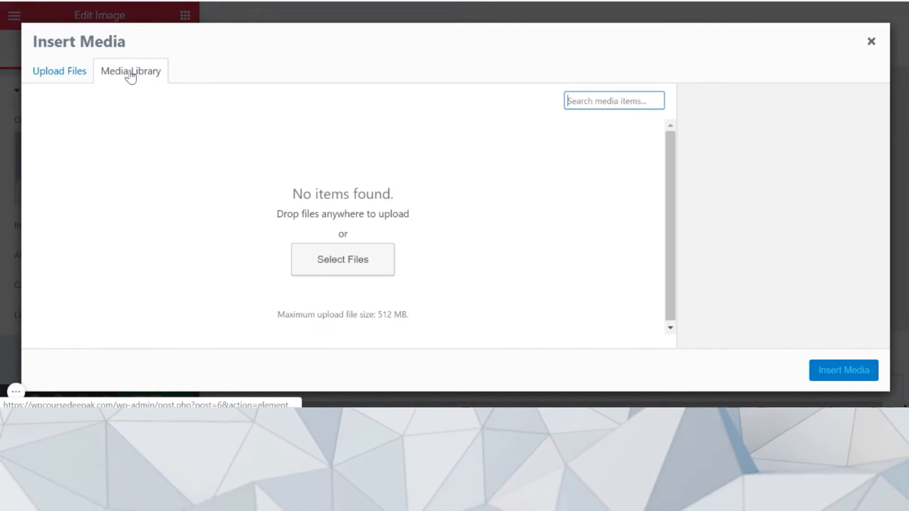
{"action": "left_click", "coordinate": [56, 76]}
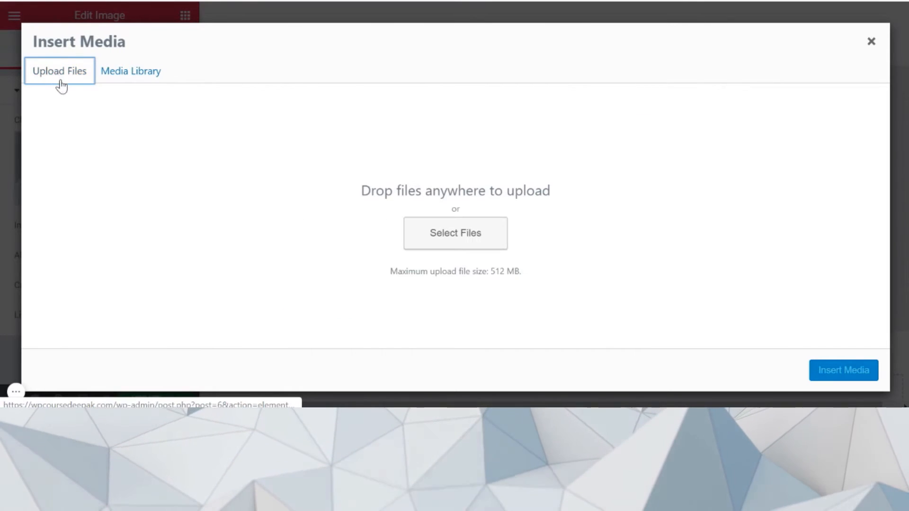
{"action": "left_click", "coordinate": [417, 244]}
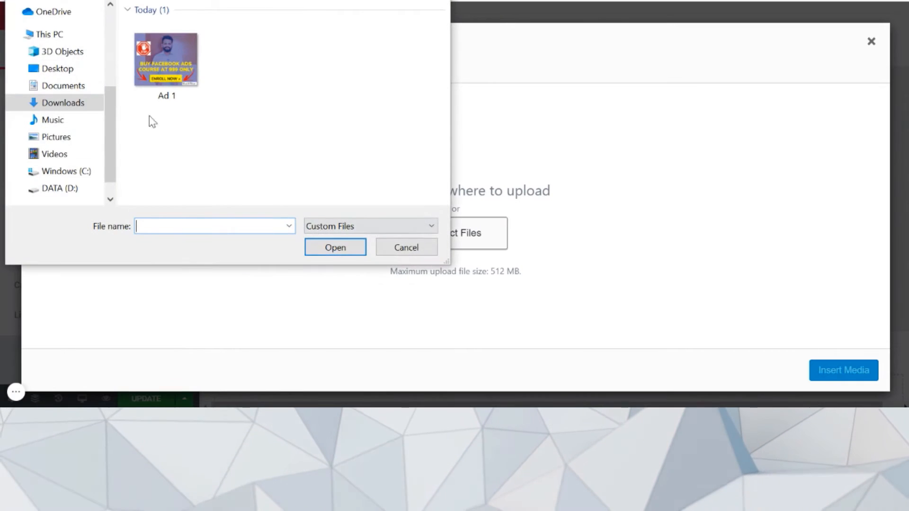
{"action": "scroll", "coordinate": [75, 81], "scroll_direction": "up", "scroll_amount": 5}
{"action": "left_click", "coordinate": [62, 34]}
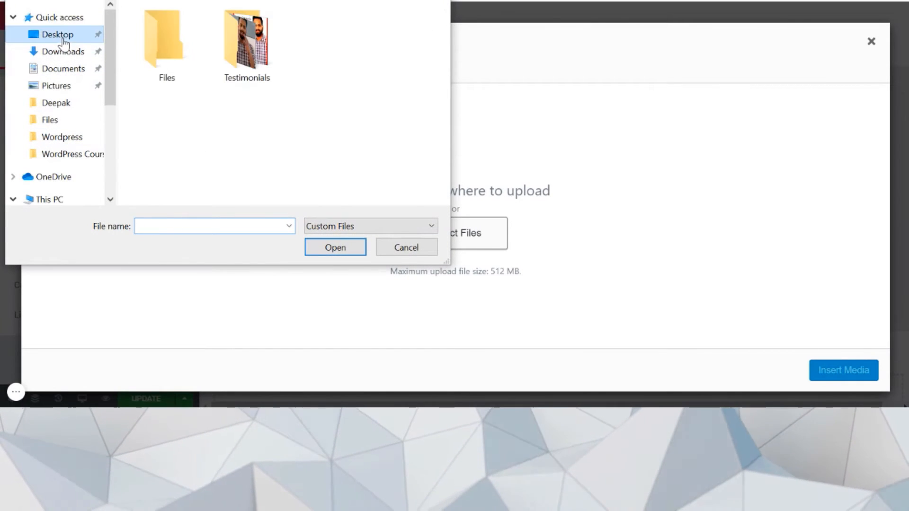
{"action": "double_click", "coordinate": [226, 63]}
{"action": "scroll", "coordinate": [248, 127], "scroll_direction": "down", "scroll_amount": 5}
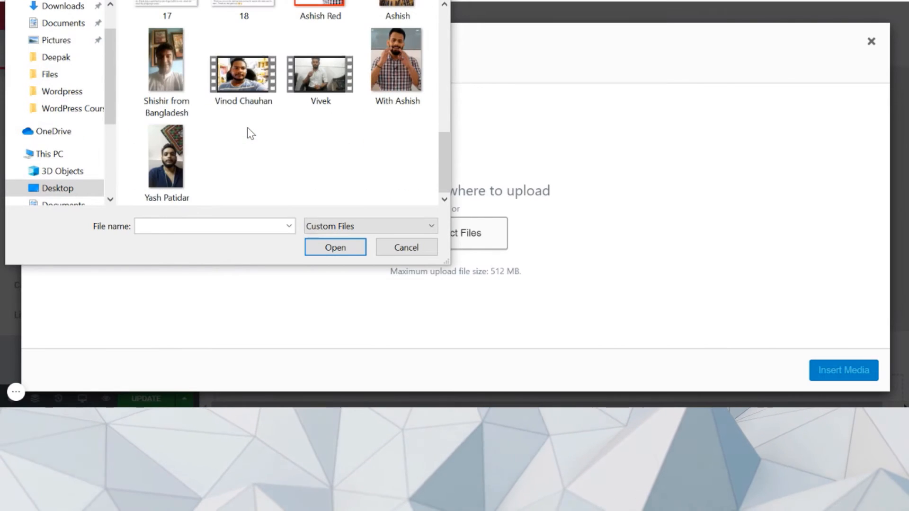
{"action": "scroll", "coordinate": [248, 131], "scroll_direction": "up", "scroll_amount": 5}
{"action": "scroll", "coordinate": [248, 131], "scroll_direction": "down", "scroll_amount": 5}
{"action": "scroll", "coordinate": [248, 131], "scroll_direction": "up", "scroll_amount": 5}
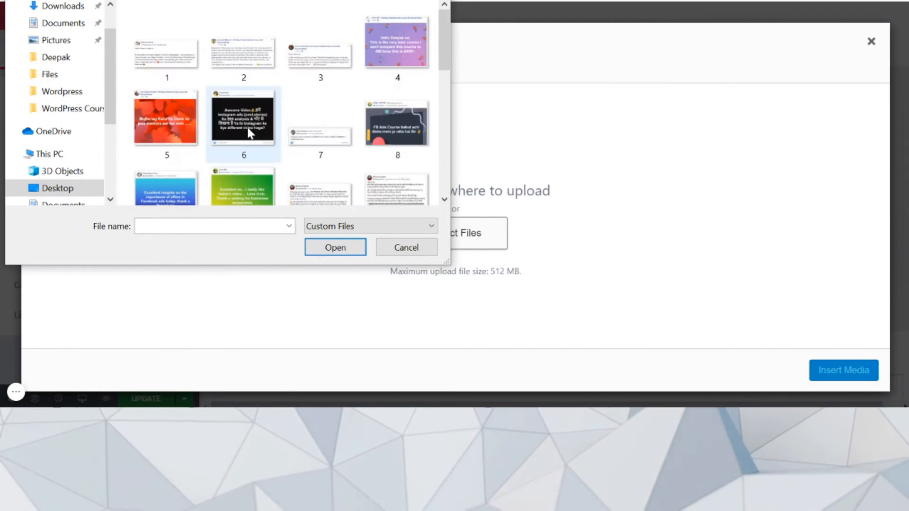
{"action": "key", "text": "alt+Left"}
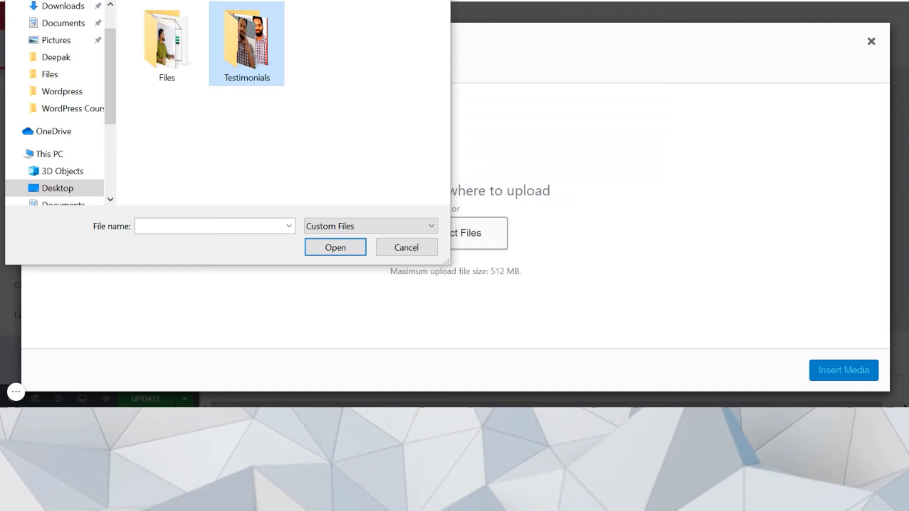
{"action": "double_click", "coordinate": [175, 46]}
{"action": "scroll", "coordinate": [250, 136], "scroll_direction": "down", "scroll_amount": 3}
{"action": "scroll", "coordinate": [250, 136], "scroll_direction": "up", "scroll_amount": 3}
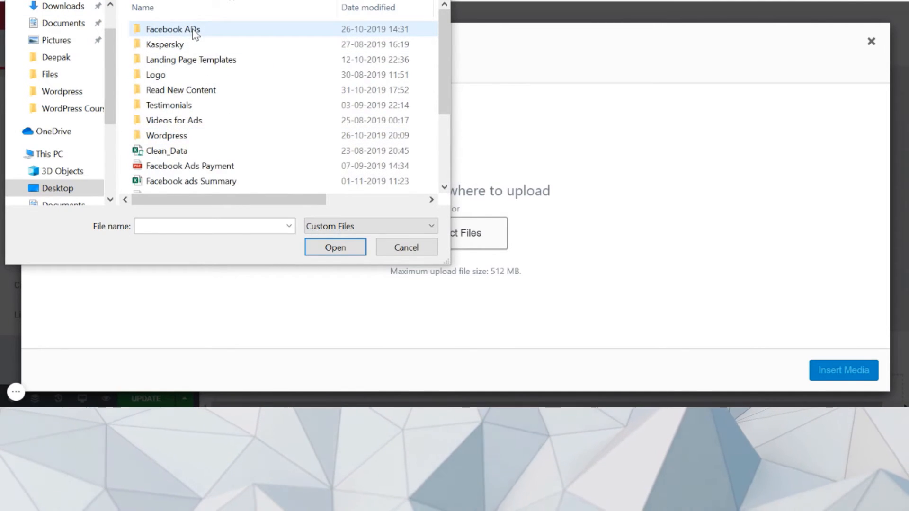
{"action": "key", "text": "alt+Left"}
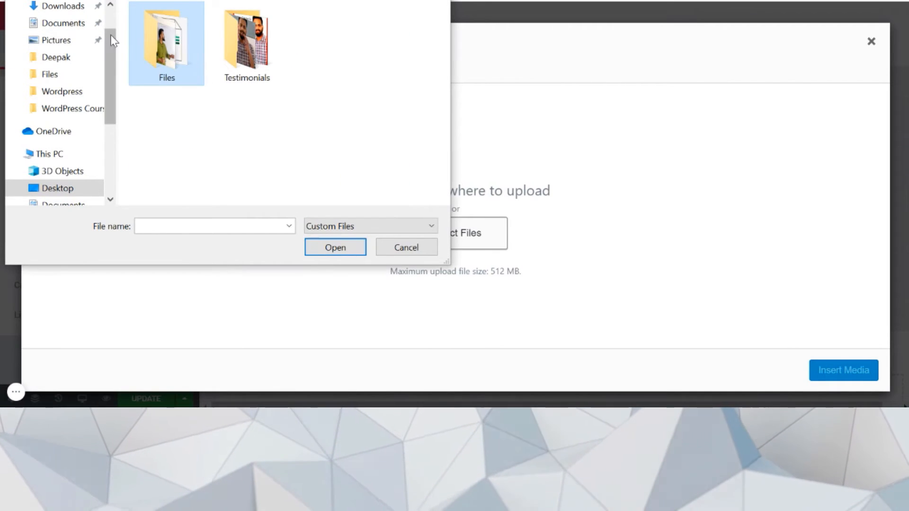
{"action": "left_click", "coordinate": [418, 252]}
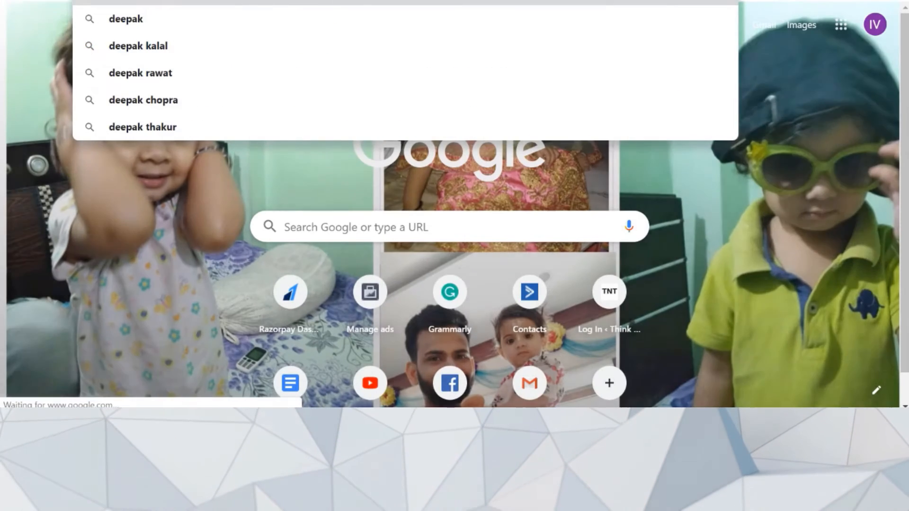
- Open the consultant's existing website in the browser and open its portrait photo as a separate image
{"action": "type", "text": "eep"}
{"action": "key", "text": "Return"}
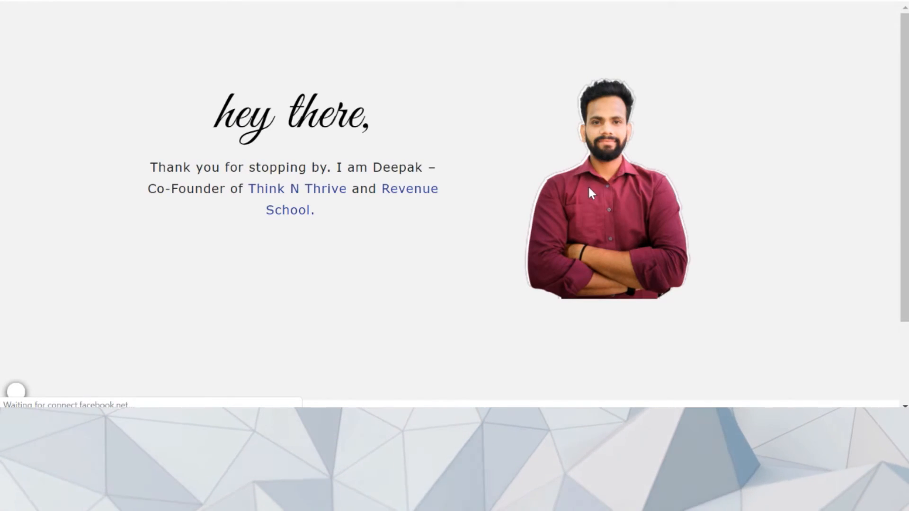
{"action": "right_click", "coordinate": [588, 187]}
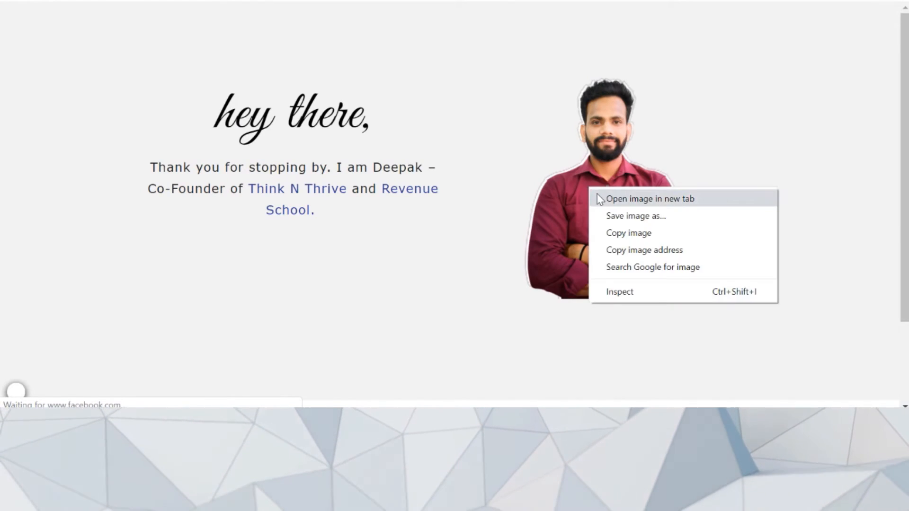
{"action": "left_click", "coordinate": [599, 196]}
{"action": "key", "text": "ctrl+Tab"}
- Save the portrait photo to the Desktop as the PNG image sir-png
{"action": "right_click", "coordinate": [468, 213]}
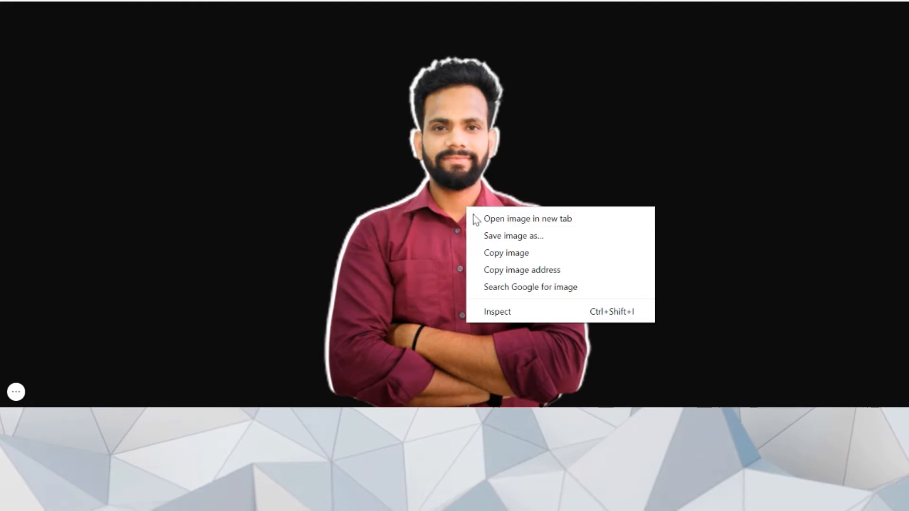
{"action": "left_click", "coordinate": [490, 236]}
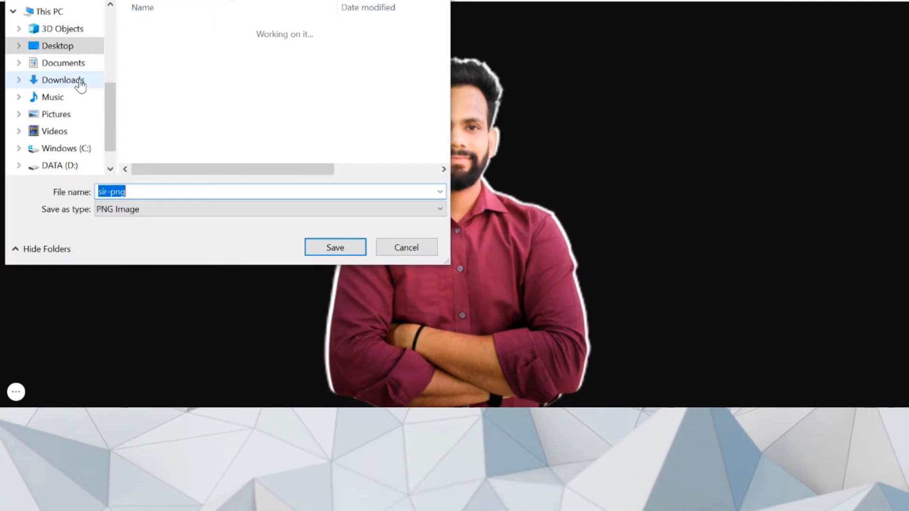
{"action": "scroll", "coordinate": [77, 85], "scroll_direction": "up", "scroll_amount": 3}
{"action": "left_click", "coordinate": [54, 34]}
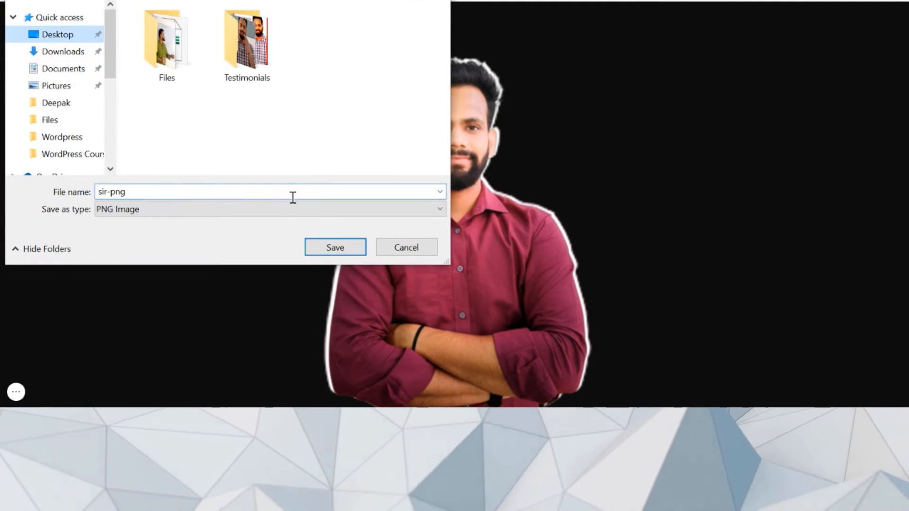
{"action": "left_click", "coordinate": [325, 248]}
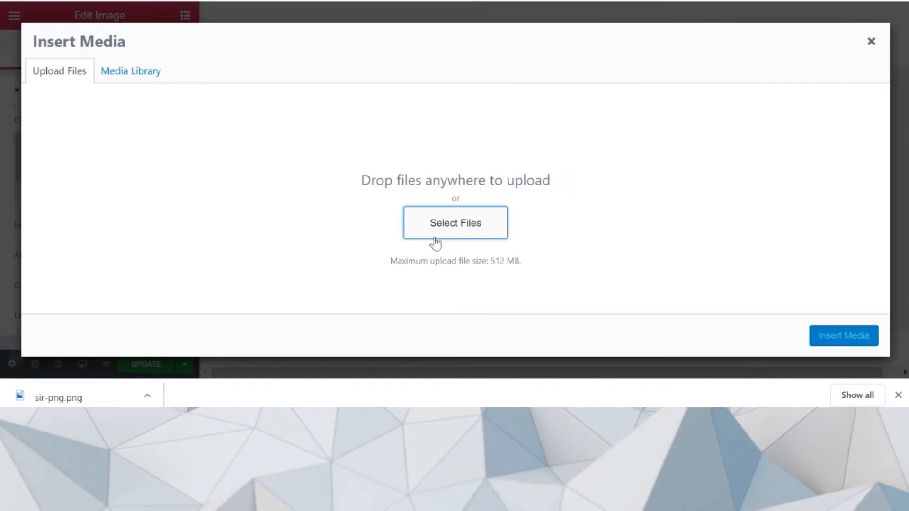
- Upload sir-png.png from the Desktop to the media library and insert it into the Image widget
{"action": "left_click", "coordinate": [448, 235]}
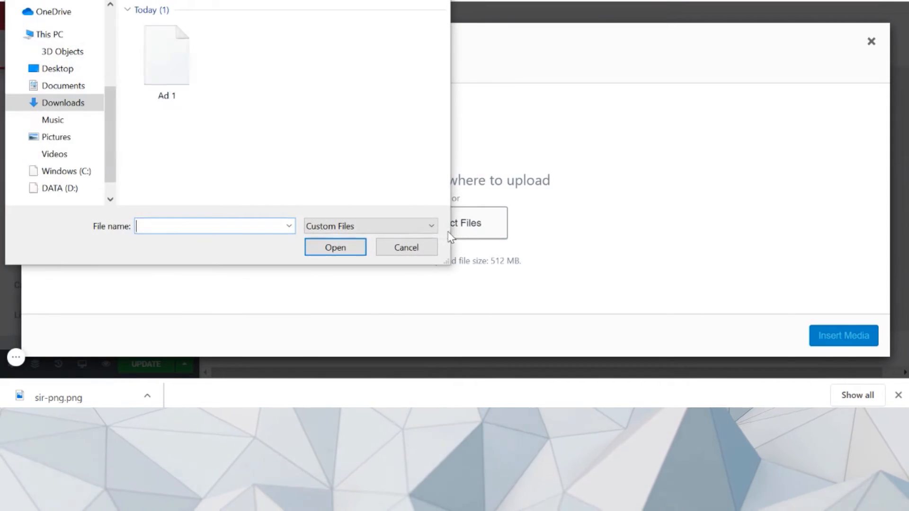
{"action": "scroll", "coordinate": [63, 34], "scroll_direction": "up", "scroll_amount": 4}
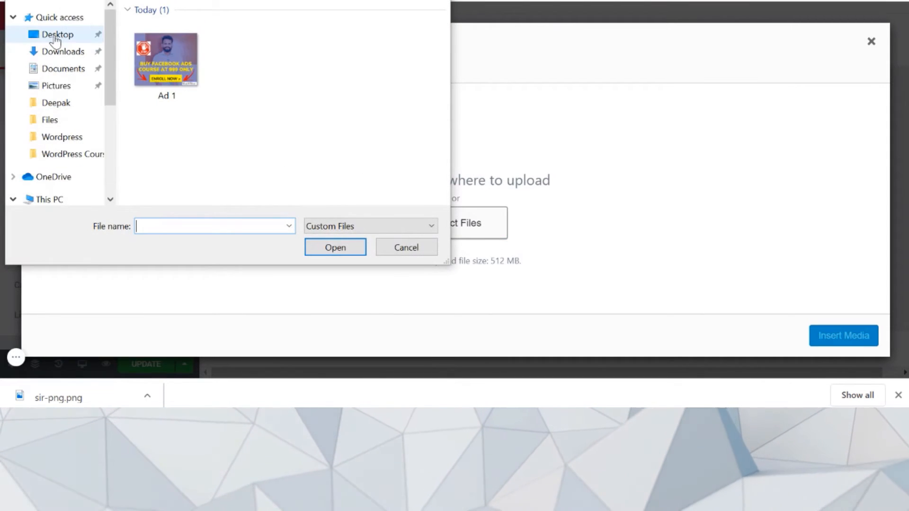
{"action": "left_click", "coordinate": [56, 37]}
{"action": "double_click", "coordinate": [317, 79]}
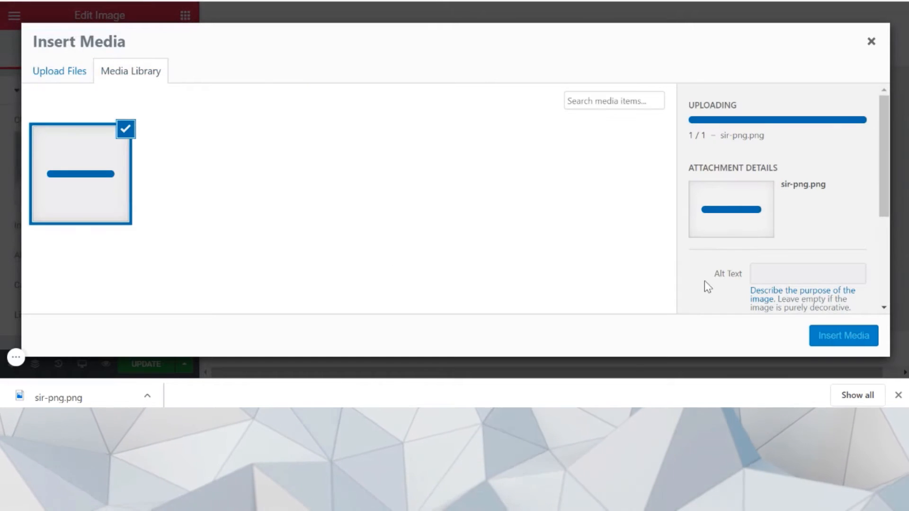
{"action": "left_click", "coordinate": [898, 394]}
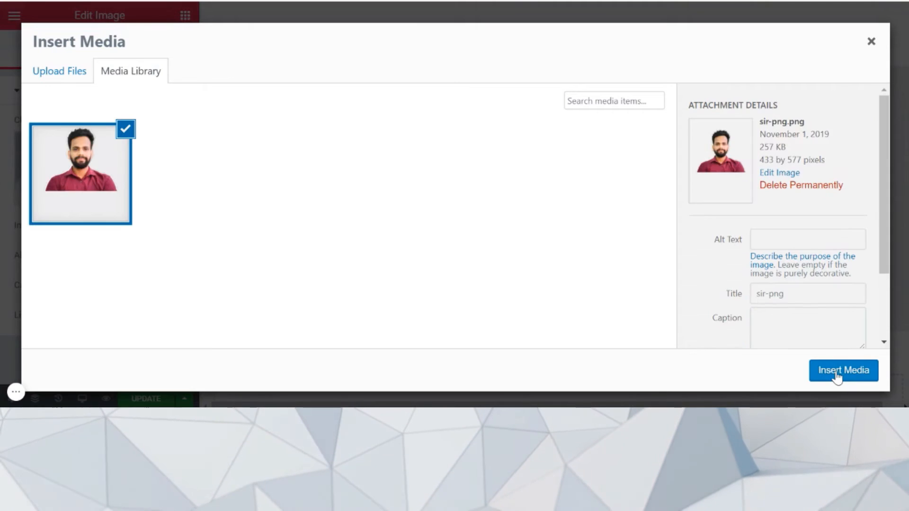
{"action": "left_click", "coordinate": [840, 375]}
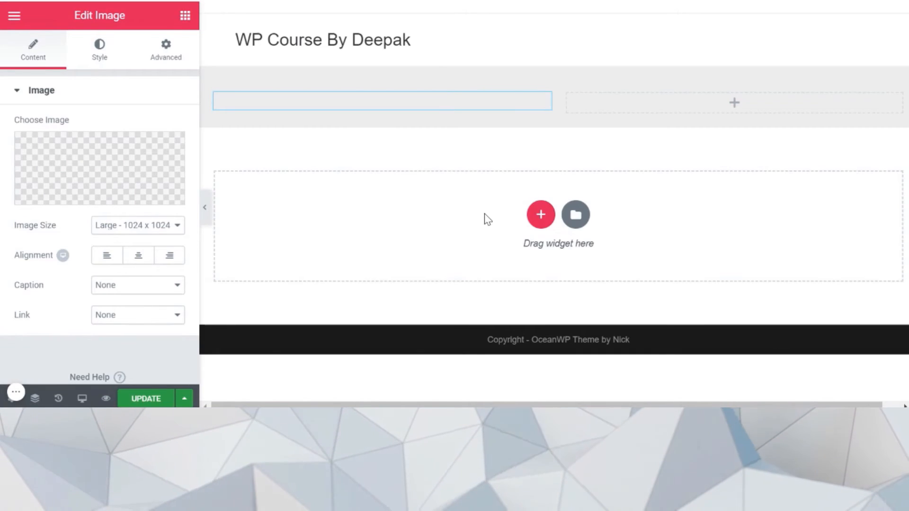
- Preview the page without the editor panel to check the portrait's size in the grey section
{"action": "scroll", "coordinate": [365, 272], "scroll_direction": "down", "scroll_amount": 2}
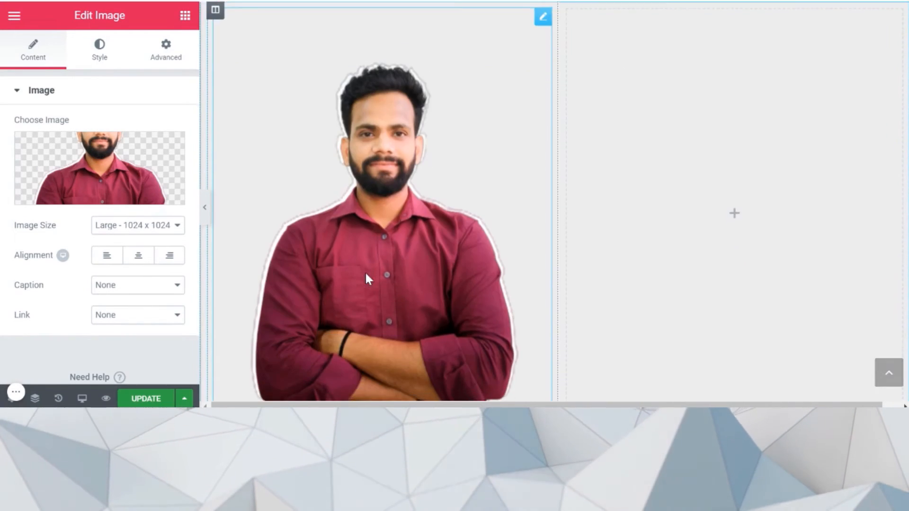
{"action": "left_click_drag", "start_coordinate": [202, 212], "coordinate": [206, 212]}
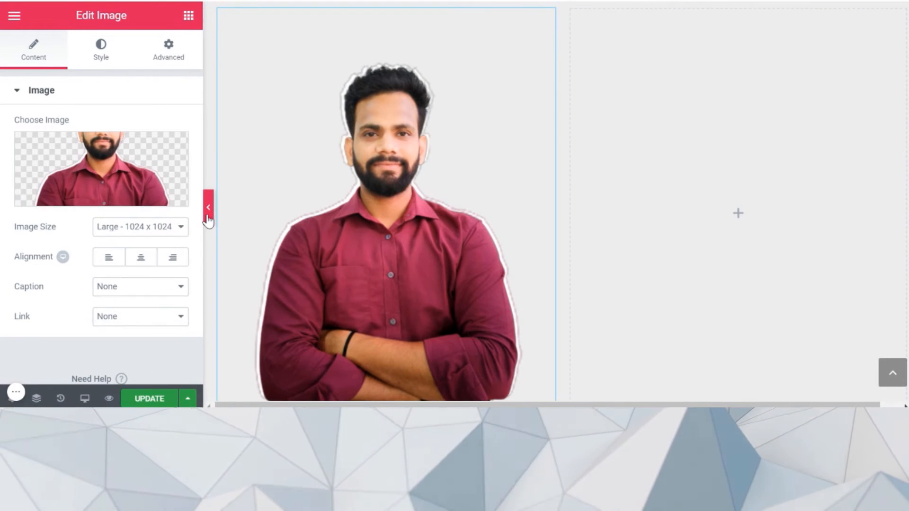
{"action": "left_click", "coordinate": [208, 217]}
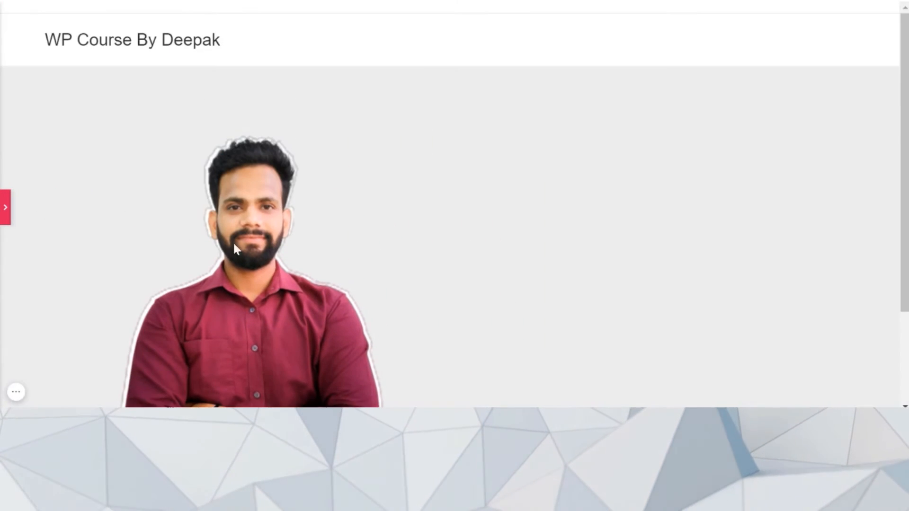
{"action": "left_click", "coordinate": [4, 209]}
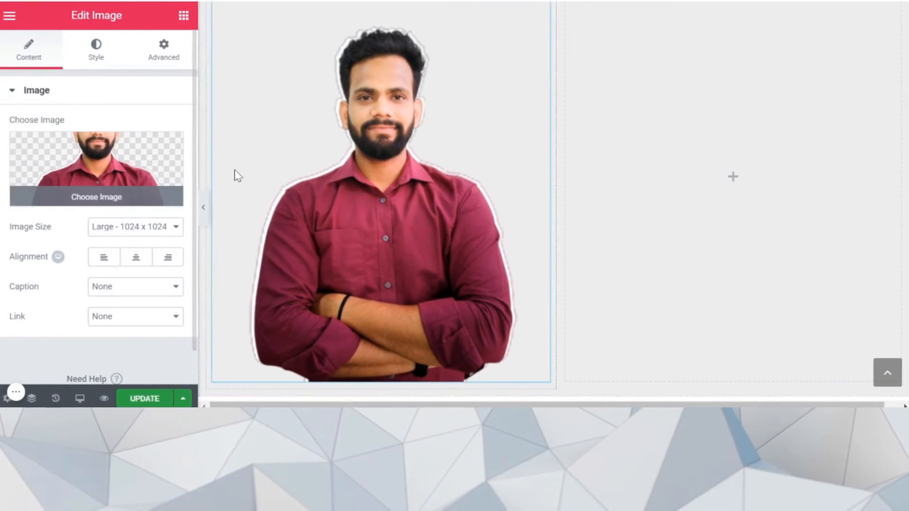
- Set the portrait's image size to Full and its width to 43%, and check it in the full-width preview
{"action": "left_click", "coordinate": [100, 50]}
{"action": "left_click_drag", "start_coordinate": [13, 147], "coordinate": [74, 149]}
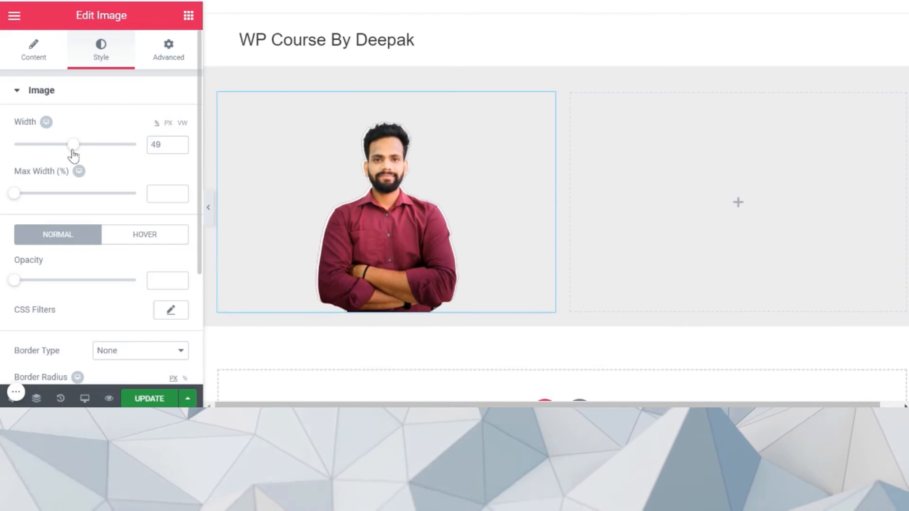
{"action": "left_click", "coordinate": [30, 59]}
{"action": "left_click", "coordinate": [125, 227]}
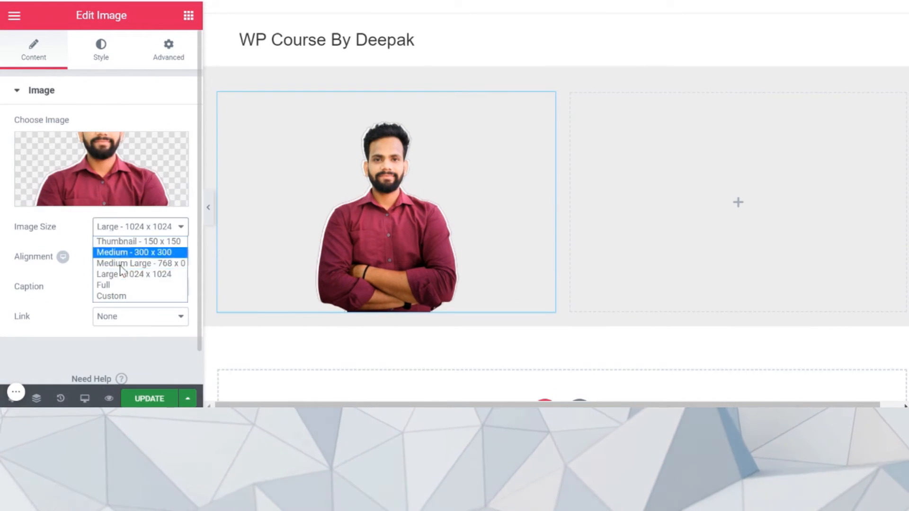
{"action": "left_click", "coordinate": [117, 289]}
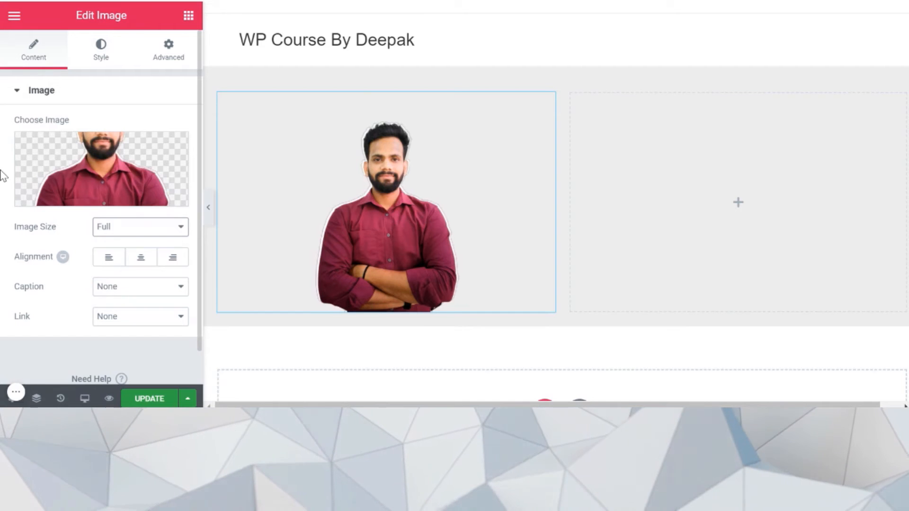
{"action": "left_click", "coordinate": [101, 48]}
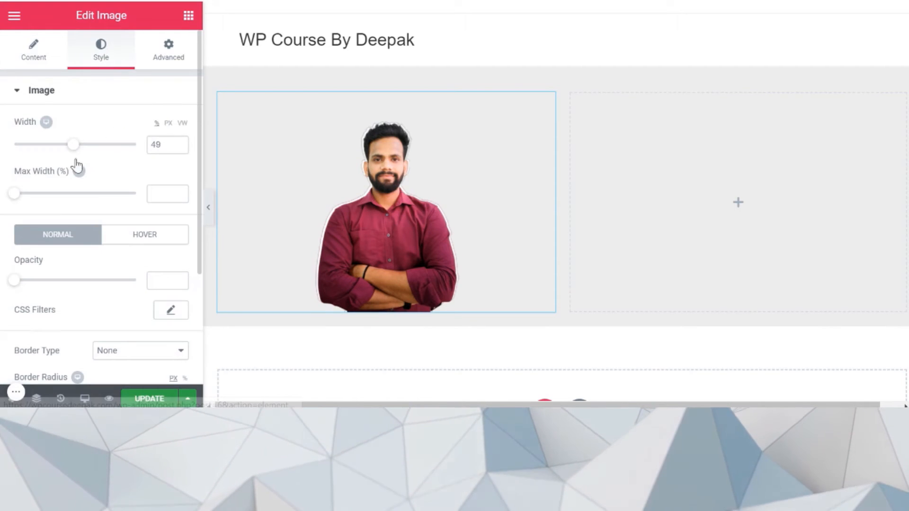
{"action": "left_click_drag", "start_coordinate": [72, 150], "coordinate": [66, 153]}
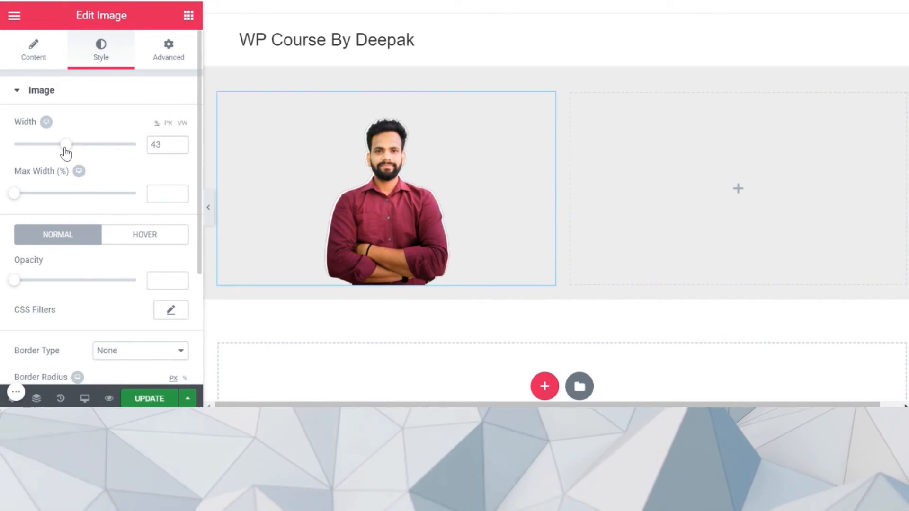
{"action": "left_click", "coordinate": [208, 209]}
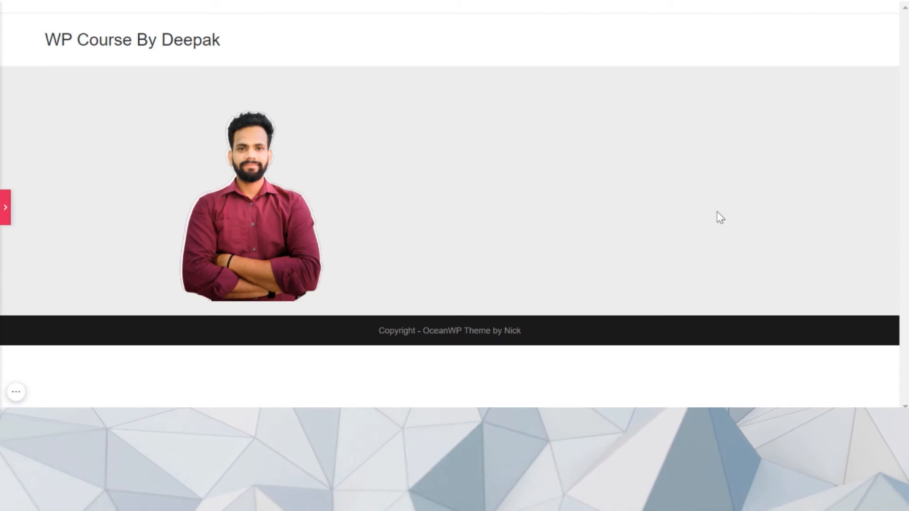
{"action": "left_click", "coordinate": [4, 208]}
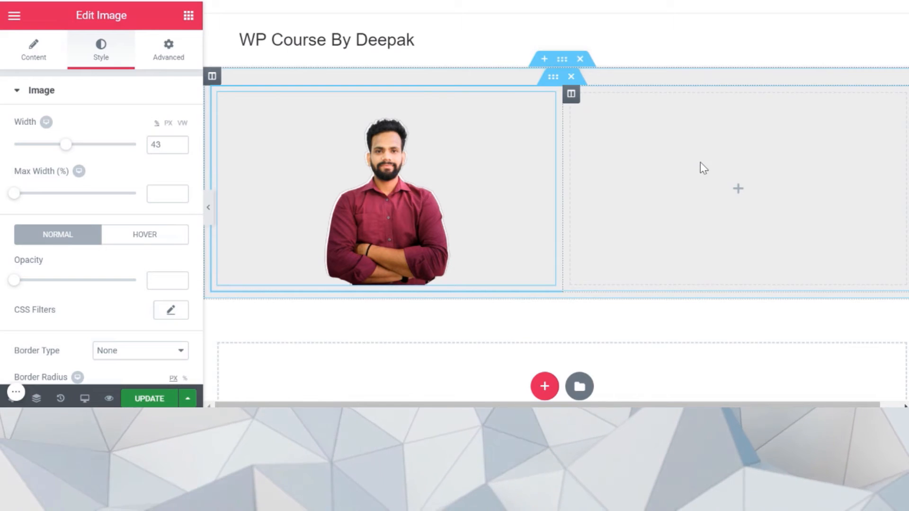
- Add a Heading widget to the inner section's empty second column and clear its placeholder title
{"action": "left_click", "coordinate": [189, 16]}
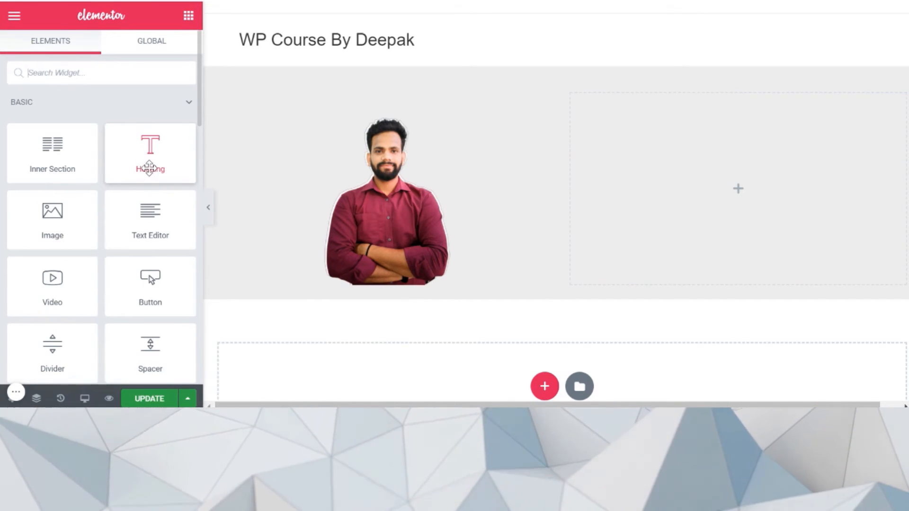
{"action": "left_click_drag", "start_coordinate": [144, 166], "coordinate": [728, 195]}
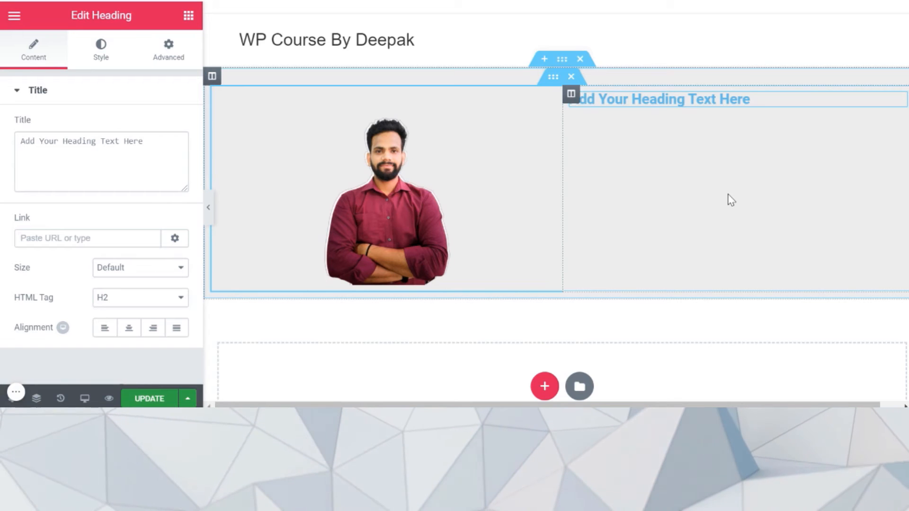
{"action": "left_click", "coordinate": [161, 151]}
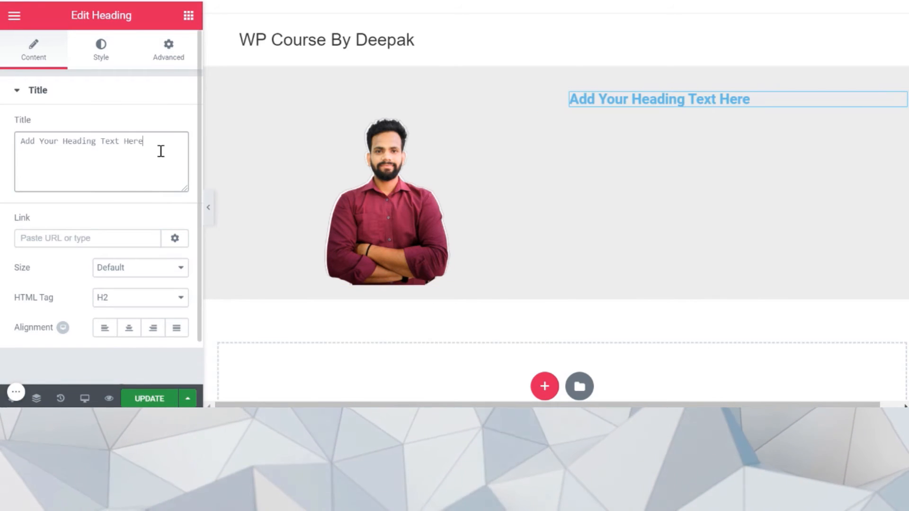
{"action": "key", "text": "ctrl+a"}
{"action": "key", "text": "BackSpace"}
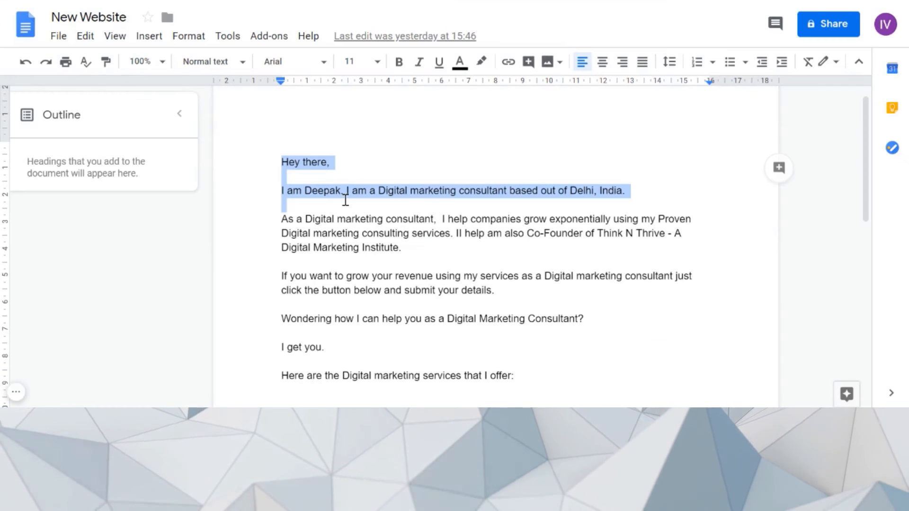
- Copy the "New Website" document's text from "Hey there," through "submit your details." and paste it as the heading's title
{"action": "left_click", "coordinate": [345, 201]}
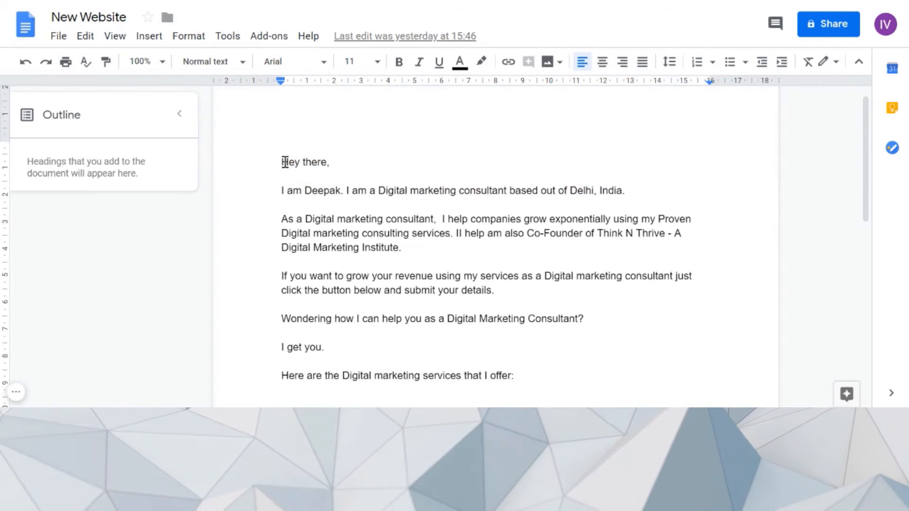
{"action": "left_click_drag", "start_coordinate": [281, 161], "coordinate": [509, 289]}
{"action": "key", "text": "ctrl+c"}
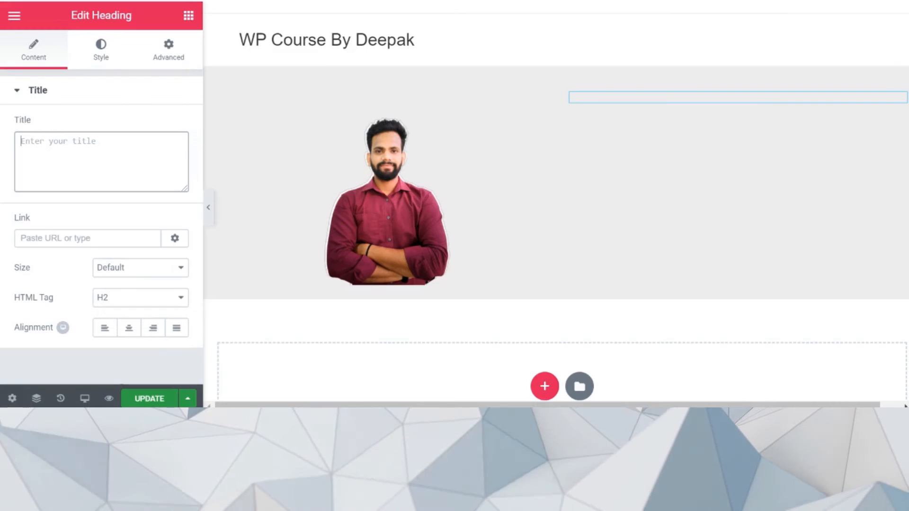
{"action": "left_click", "coordinate": [132, 183]}
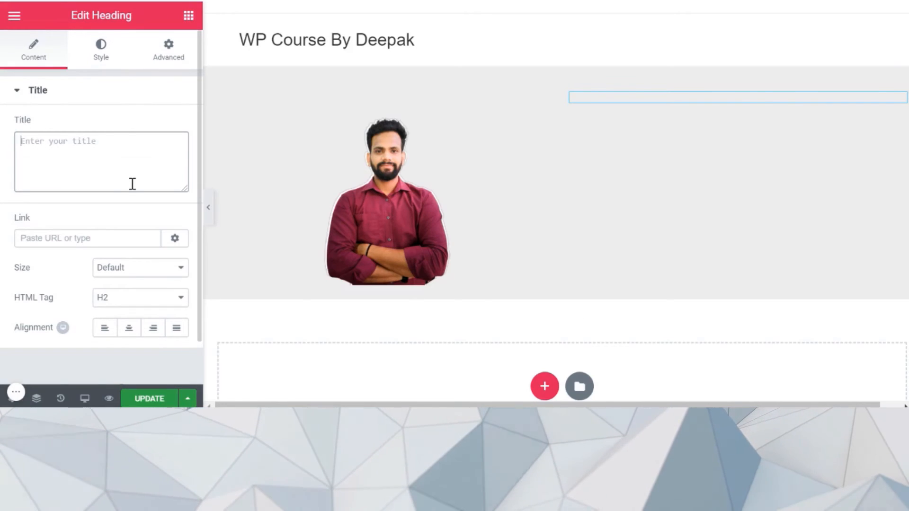
{"action": "key", "text": "ctrl+v"}
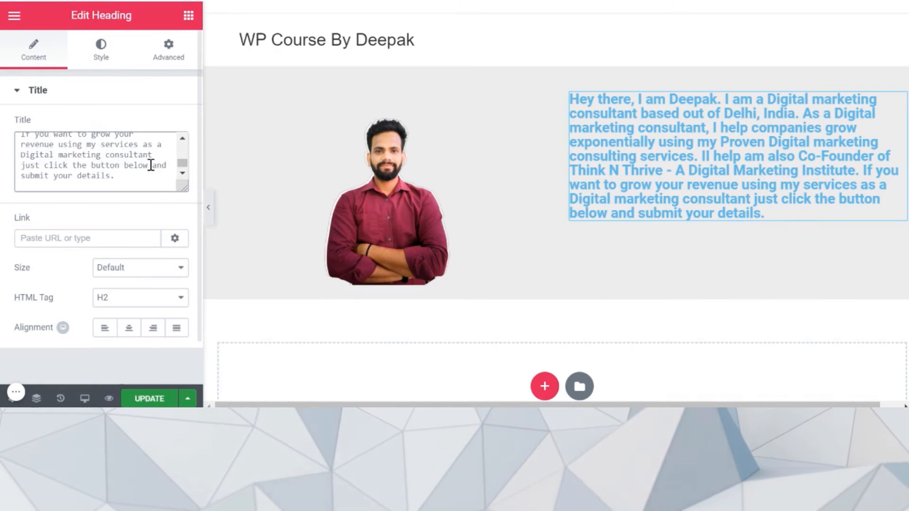
{"action": "scroll", "coordinate": [150, 164], "scroll_direction": "up", "scroll_amount": 5}
{"action": "scroll", "coordinate": [151, 164], "scroll_direction": "up", "scroll_amount": 1}
{"action": "scroll", "coordinate": [72, 164], "scroll_direction": "up", "scroll_amount": 2}
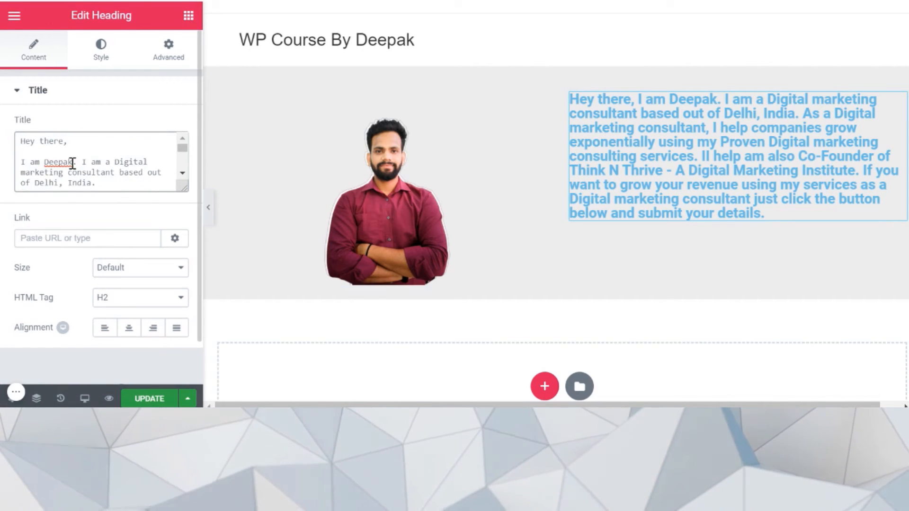
{"action": "scroll", "coordinate": [72, 164], "scroll_direction": "down", "scroll_amount": 5}
{"action": "scroll", "coordinate": [73, 164], "scroll_direction": "down", "scroll_amount": 3}
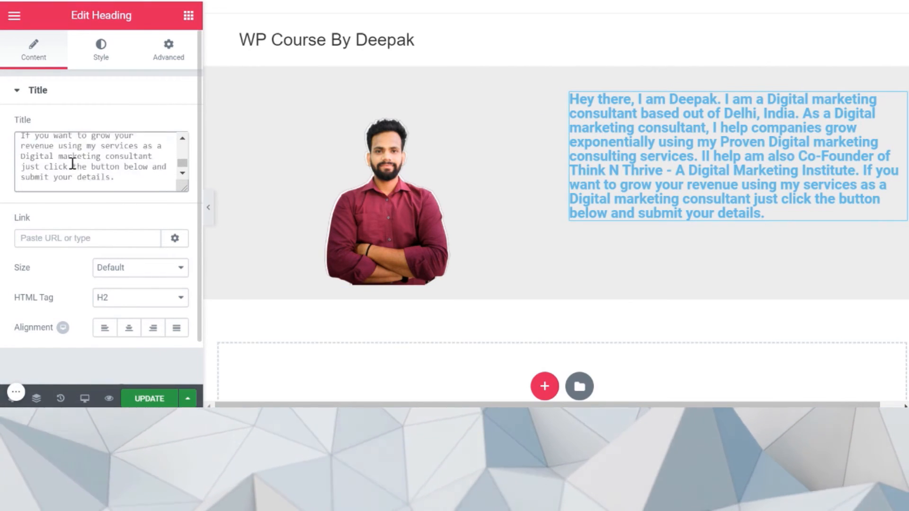
{"action": "left_click", "coordinate": [75, 185]}
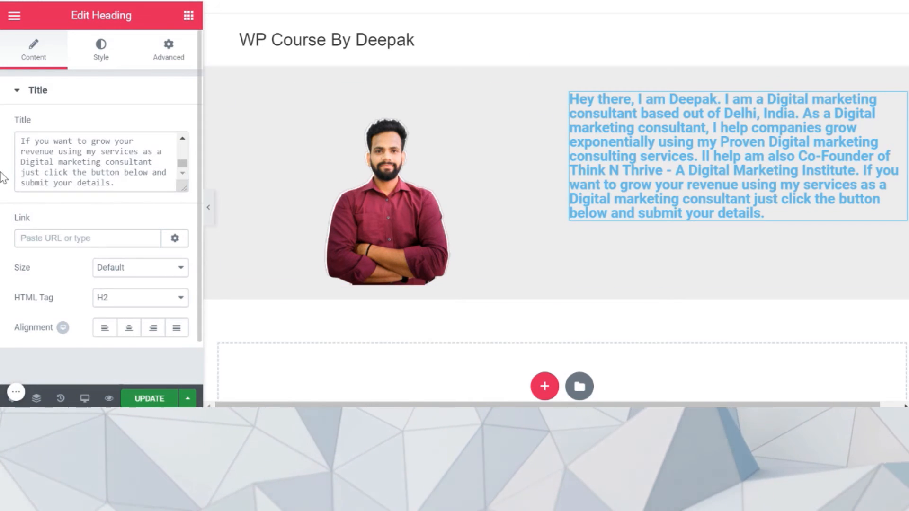
- Set the heading's text color to black with reduced opacity, rgba(0,0,0,0.63)
{"action": "left_click", "coordinate": [102, 58]}
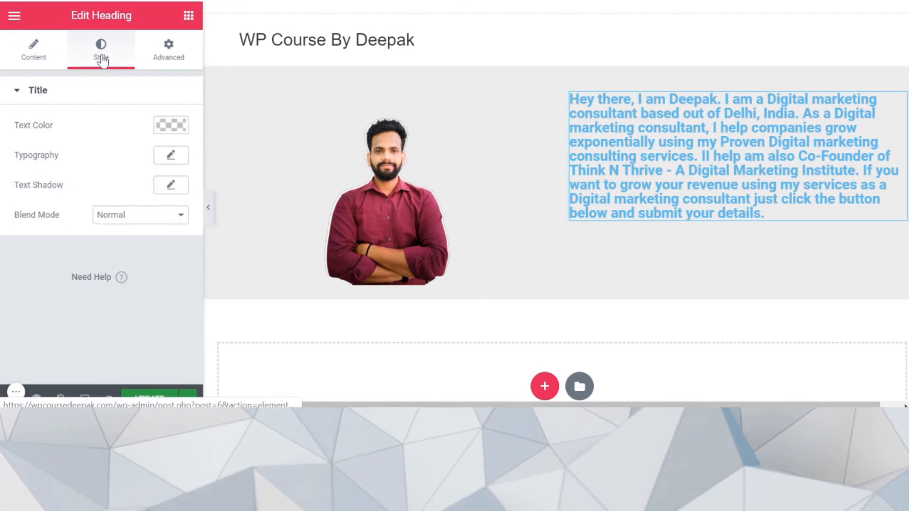
{"action": "left_click", "coordinate": [171, 126]}
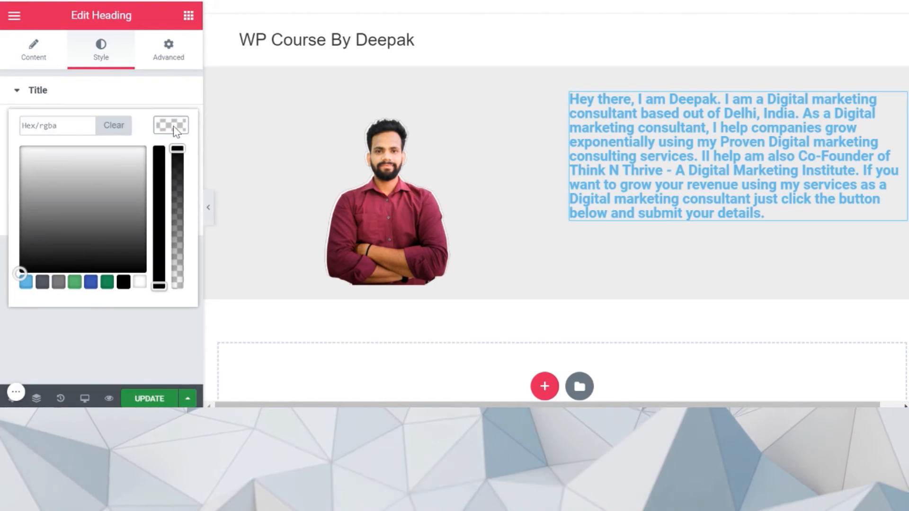
{"action": "left_click", "coordinate": [124, 283]}
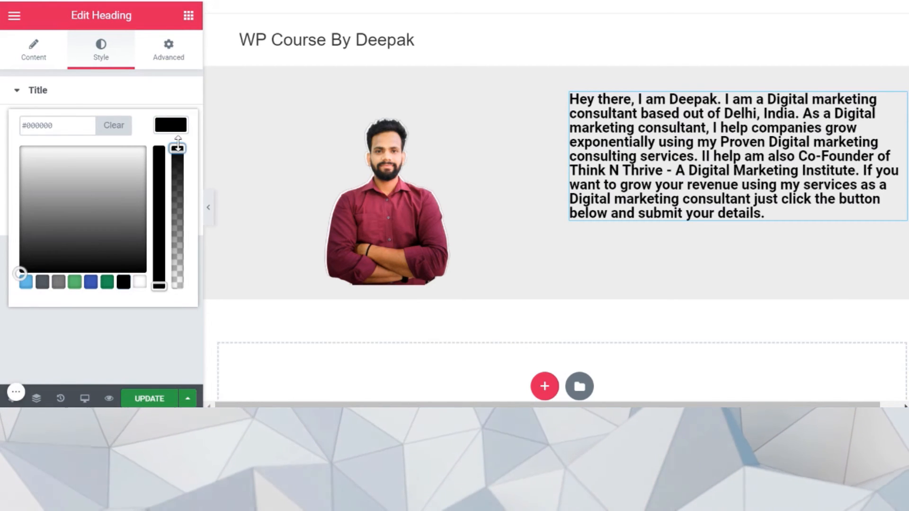
{"action": "left_click_drag", "start_coordinate": [177, 149], "coordinate": [180, 197]}
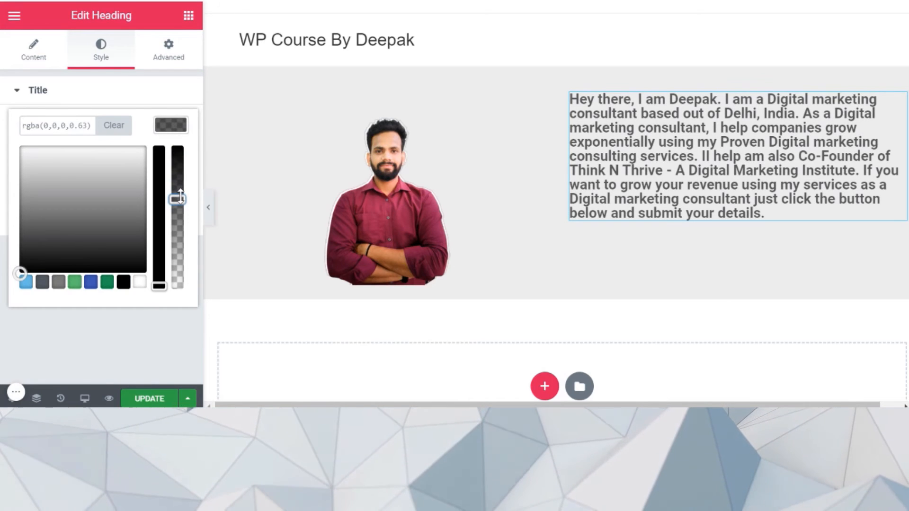
{"action": "left_click", "coordinate": [134, 335]}
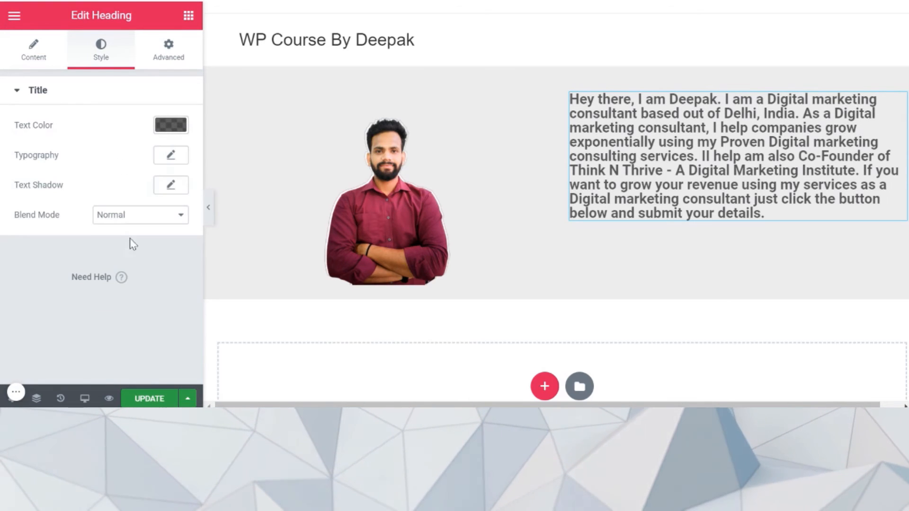
- Set the heading's typography font family to Nunito
{"action": "left_click", "coordinate": [173, 158]}
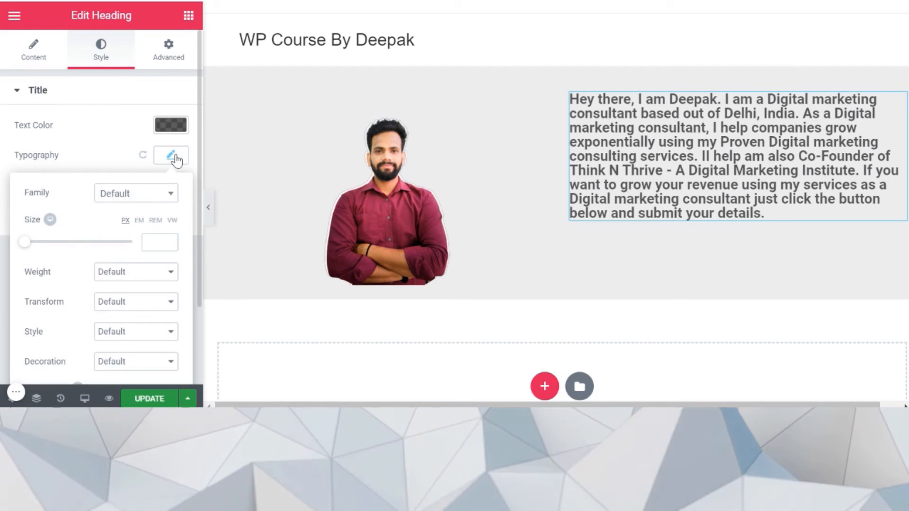
{"action": "left_click", "coordinate": [138, 203]}
{"action": "type", "text": "nuni"}
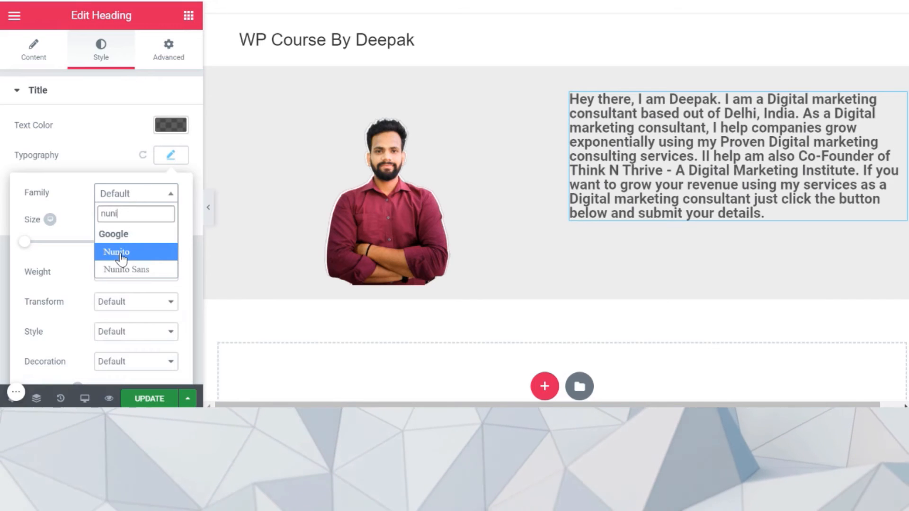
{"action": "left_click", "coordinate": [116, 252]}
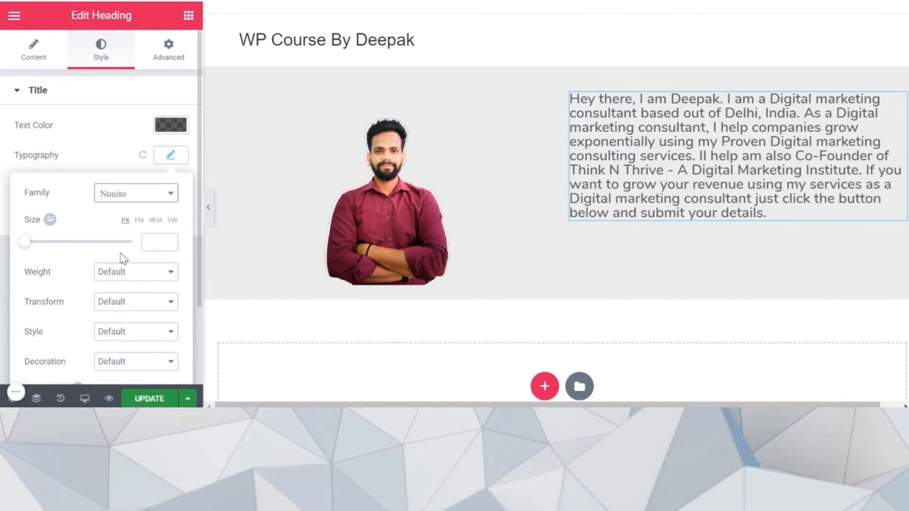
- Set the heading's font size to 20 px
{"action": "scroll", "coordinate": [87, 273], "scroll_direction": "down", "scroll_amount": 1}
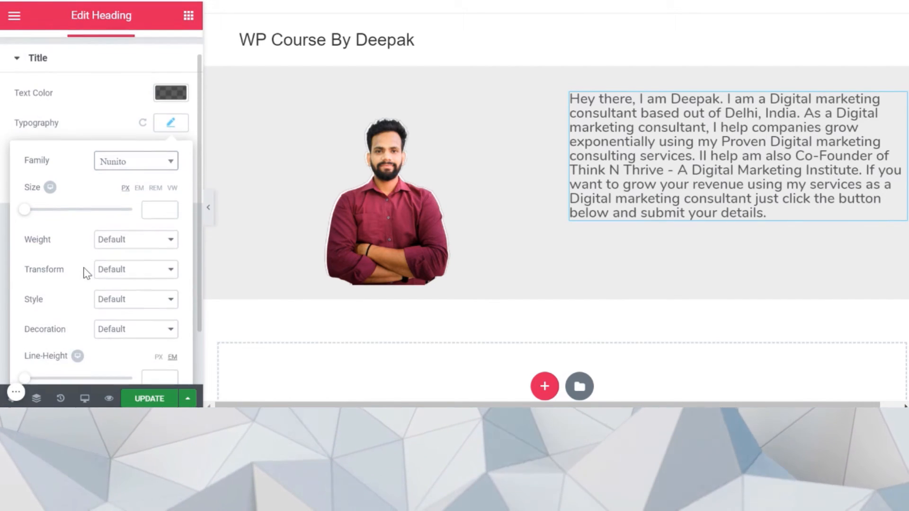
{"action": "left_click", "coordinate": [170, 205]}
{"action": "left_click", "coordinate": [169, 206]}
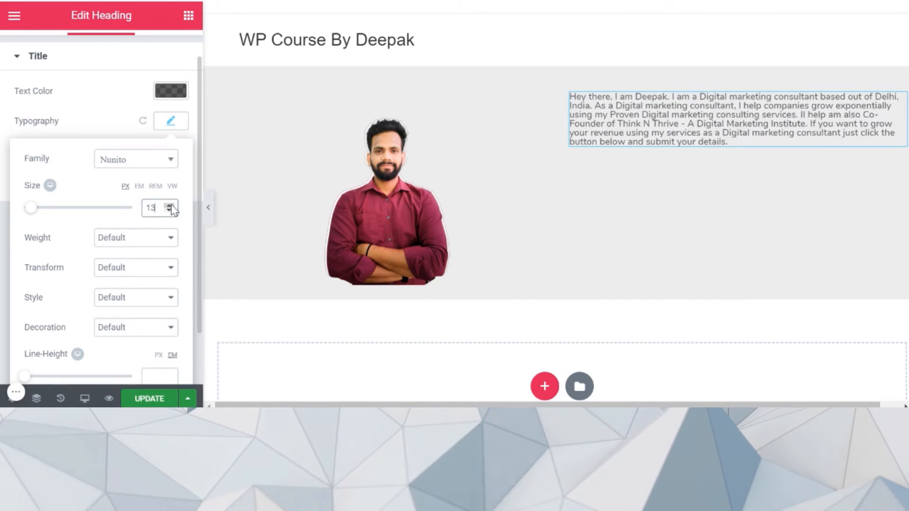
{"action": "left_click", "coordinate": [170, 206]}
{"action": "left_click", "coordinate": [169, 206]}
{"action": "left_click", "coordinate": [169, 206]}
{"action": "left_click", "coordinate": [169, 205]}
{"action": "left_click", "coordinate": [169, 205]}
{"action": "left_click", "coordinate": [170, 205]}
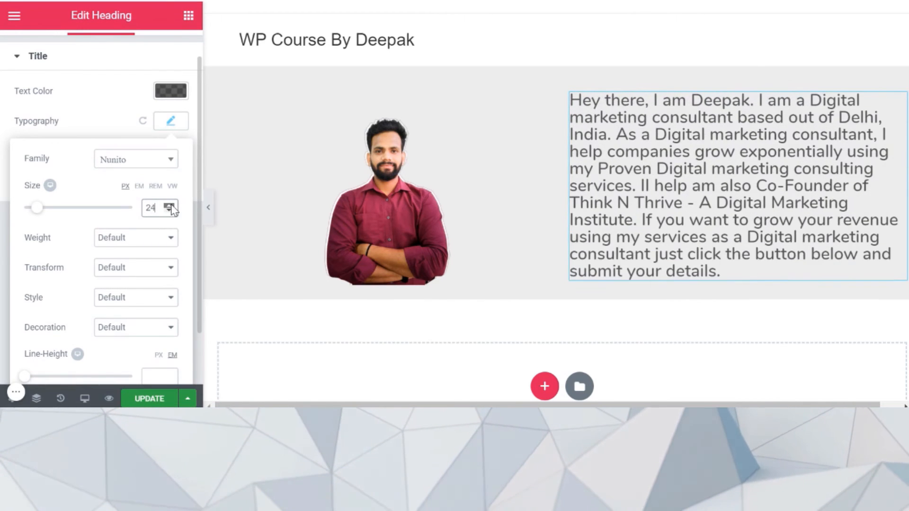
{"action": "left_click", "coordinate": [169, 210]}
{"action": "left_click", "coordinate": [170, 211]}
{"action": "left_click", "coordinate": [169, 211]}
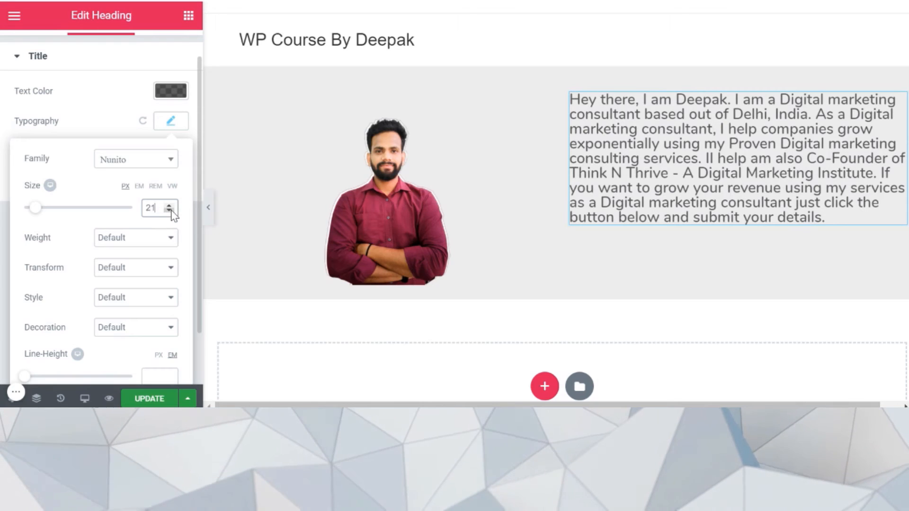
{"action": "left_click", "coordinate": [169, 210]}
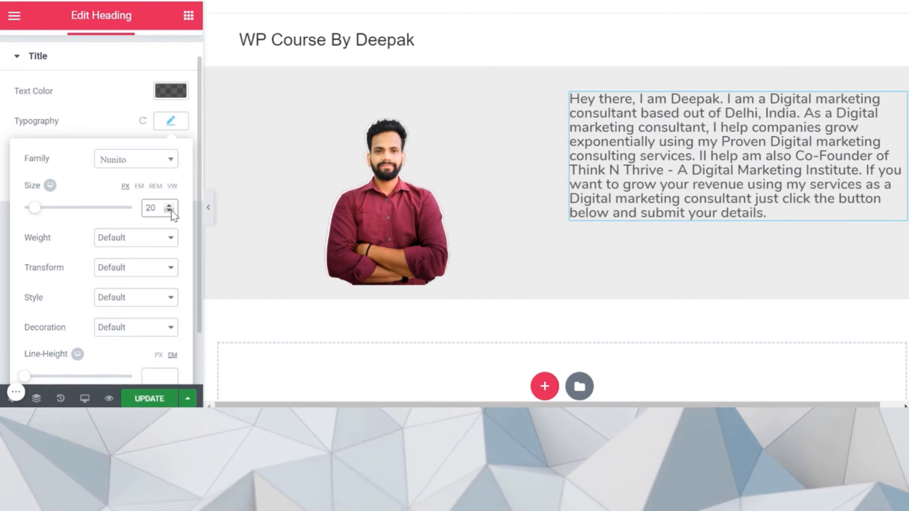
- Try font weight 600 on the heading, and set the weight to 500
{"action": "left_click", "coordinate": [152, 244]}
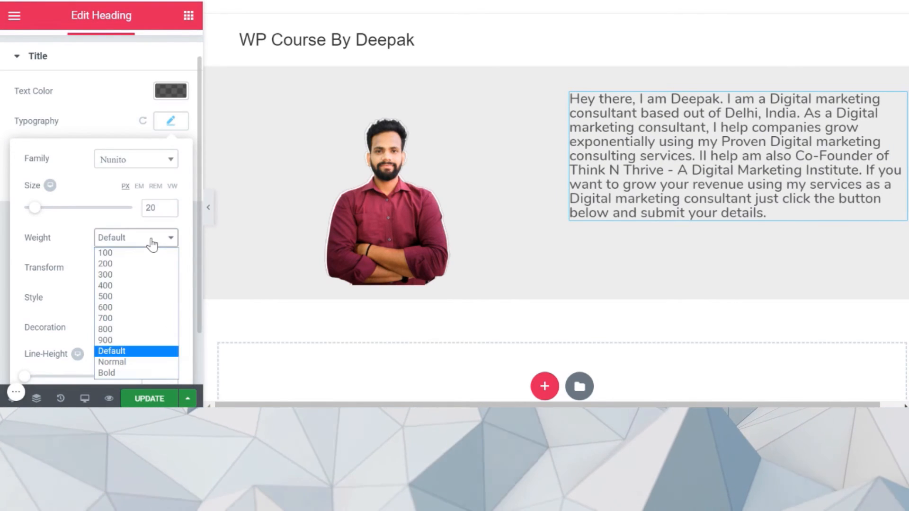
{"action": "left_click", "coordinate": [134, 308]}
{"action": "left_click", "coordinate": [149, 251]}
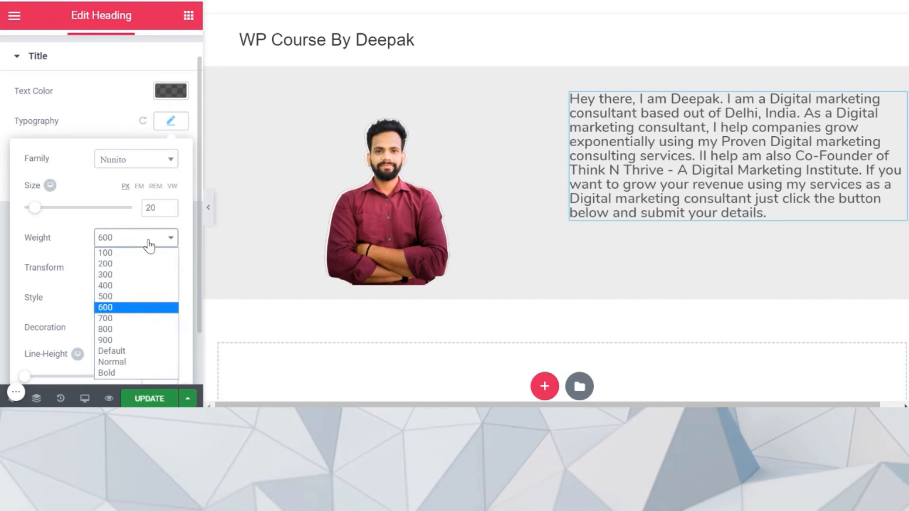
{"action": "left_click", "coordinate": [138, 297]}
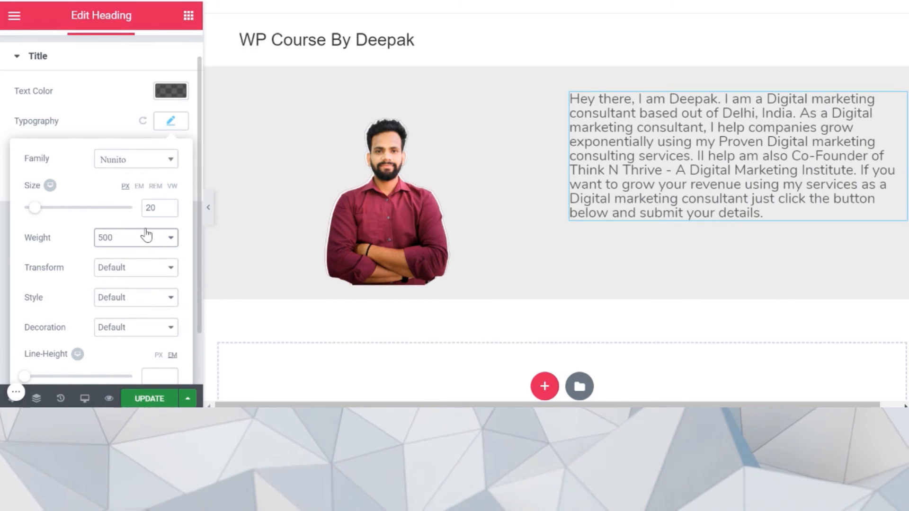
{"action": "scroll", "coordinate": [82, 271], "scroll_direction": "down", "scroll_amount": 1}
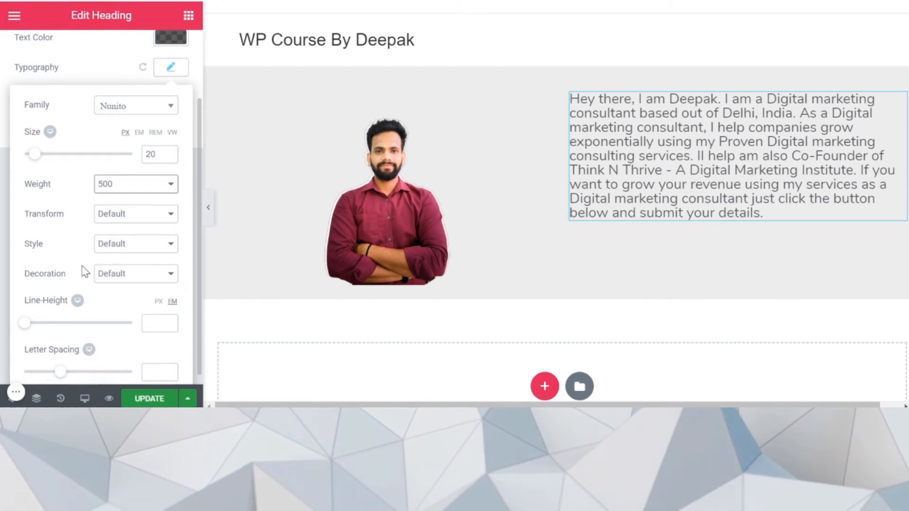
{"action": "left_click", "coordinate": [126, 215]}
{"action": "left_click", "coordinate": [50, 221]}
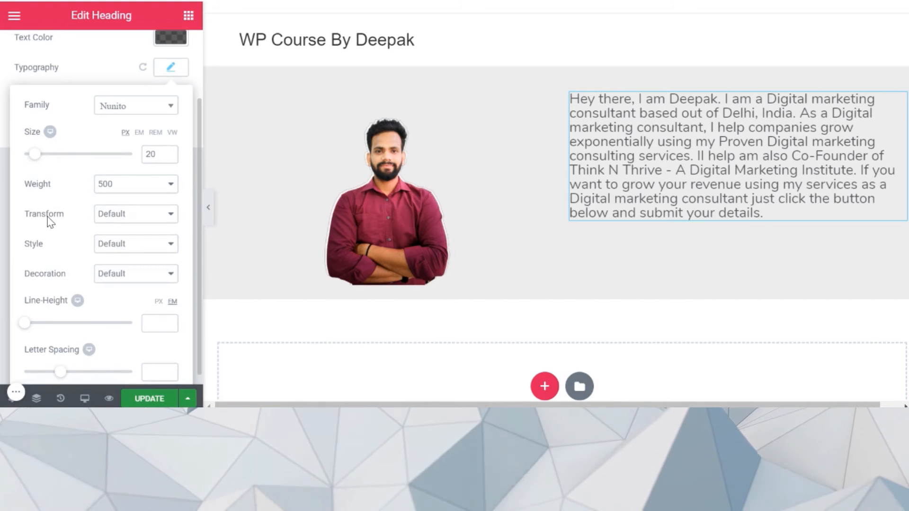
{"action": "left_click", "coordinate": [101, 246]}
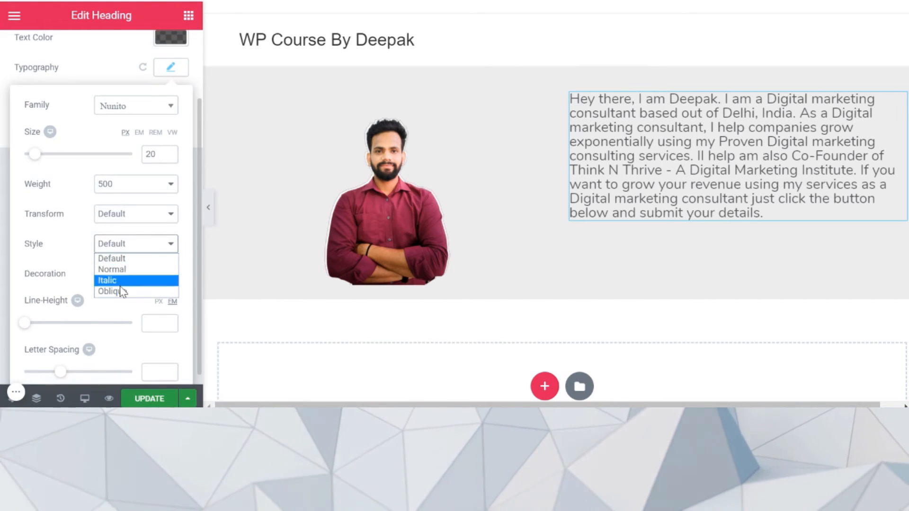
{"action": "left_click", "coordinate": [32, 229]}
- Set the heading's line height to 1.3 em and close the typography settings
{"action": "scroll", "coordinate": [75, 258], "scroll_direction": "down", "scroll_amount": 1}
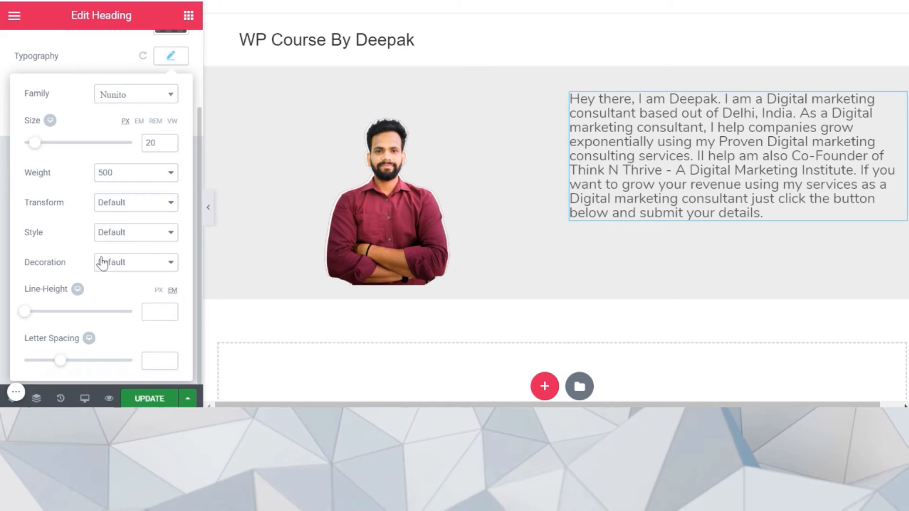
{"action": "left_click", "coordinate": [169, 311]}
{"action": "left_click", "coordinate": [169, 311]}
{"action": "left_click", "coordinate": [169, 311]}
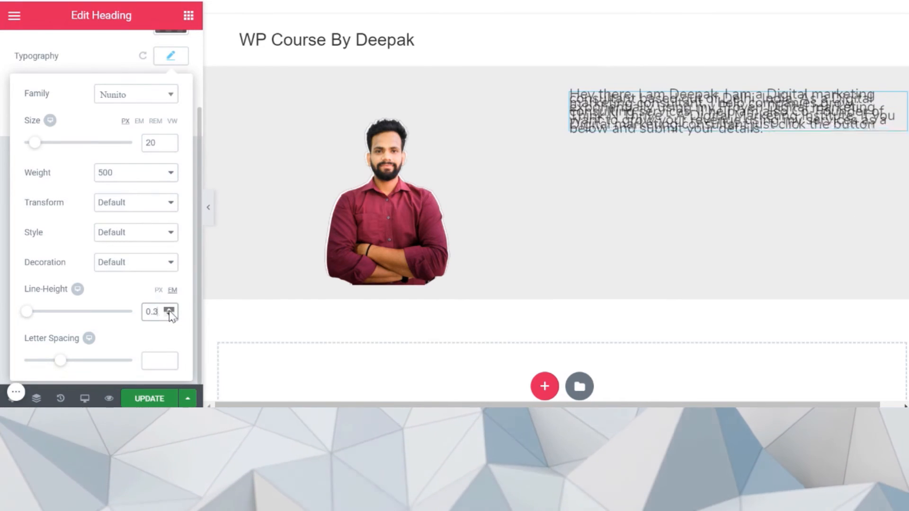
{"action": "left_click", "coordinate": [169, 311]}
{"action": "left_click", "coordinate": [169, 312]}
{"action": "left_click", "coordinate": [169, 311]}
{"action": "left_click", "coordinate": [169, 311]}
{"action": "left_click", "coordinate": [169, 311]}
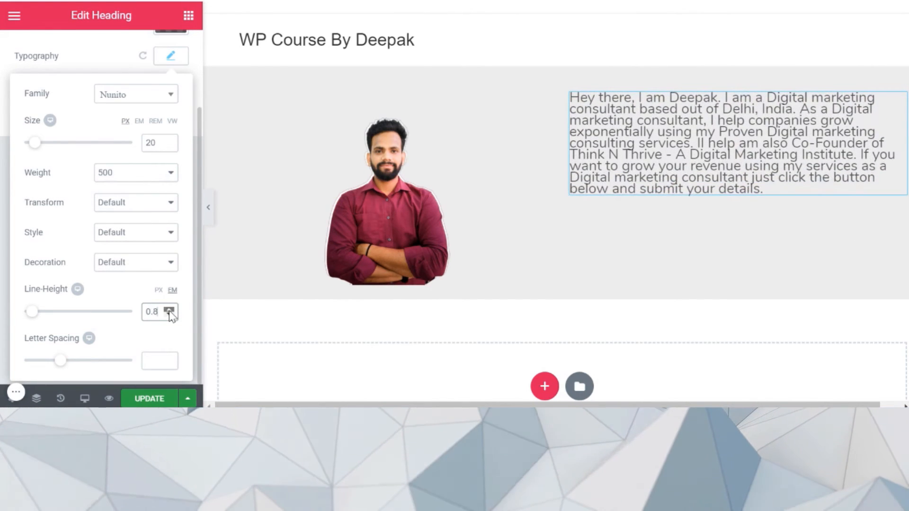
{"action": "left_click", "coordinate": [169, 312]}
{"action": "left_click", "coordinate": [170, 311]}
{"action": "left_click", "coordinate": [169, 311]}
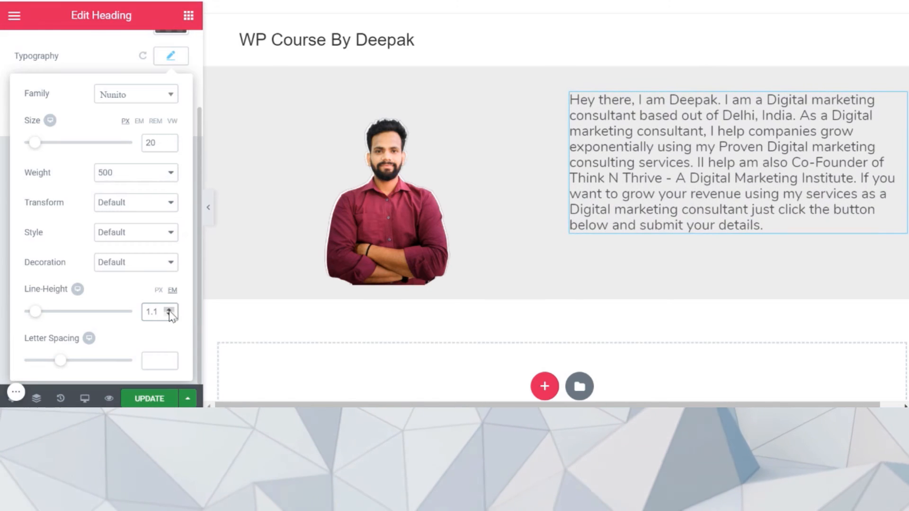
{"action": "left_click", "coordinate": [169, 311]}
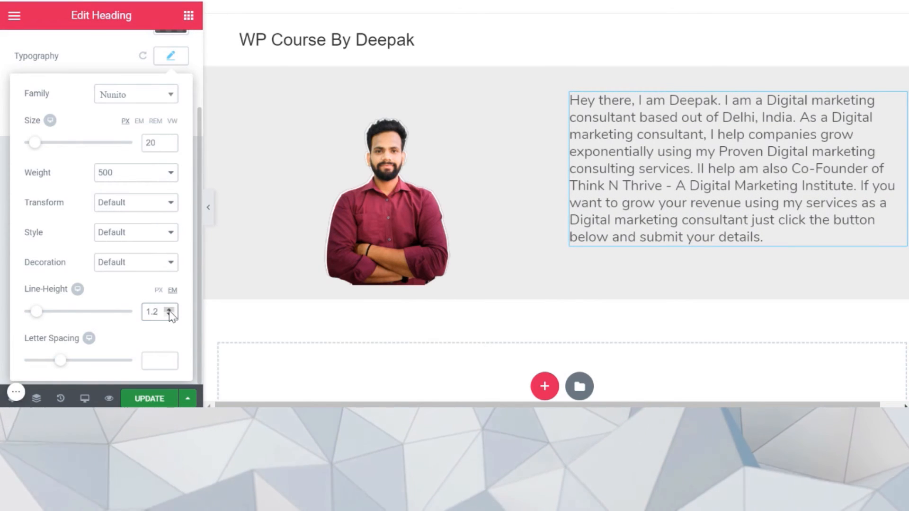
{"action": "left_click", "coordinate": [169, 311]}
{"action": "left_click", "coordinate": [169, 315]}
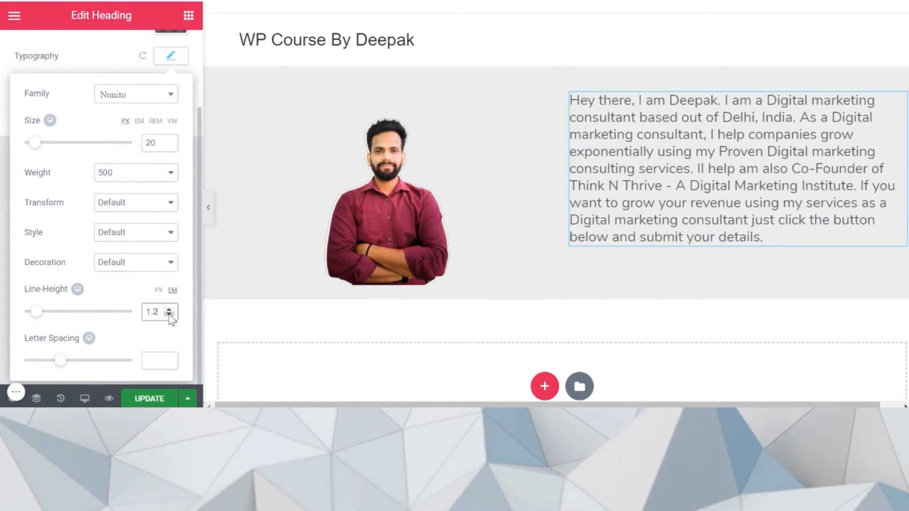
{"action": "left_click", "coordinate": [169, 311]}
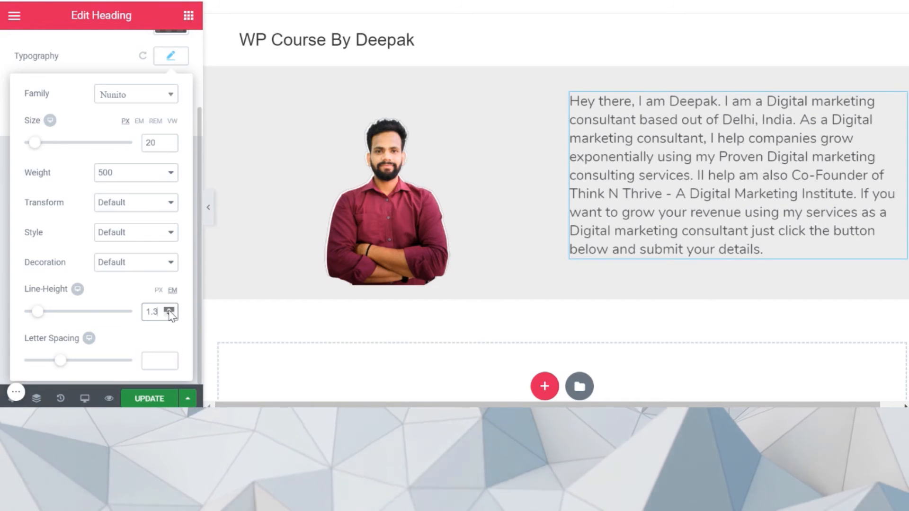
{"action": "left_click", "coordinate": [1, 295]}
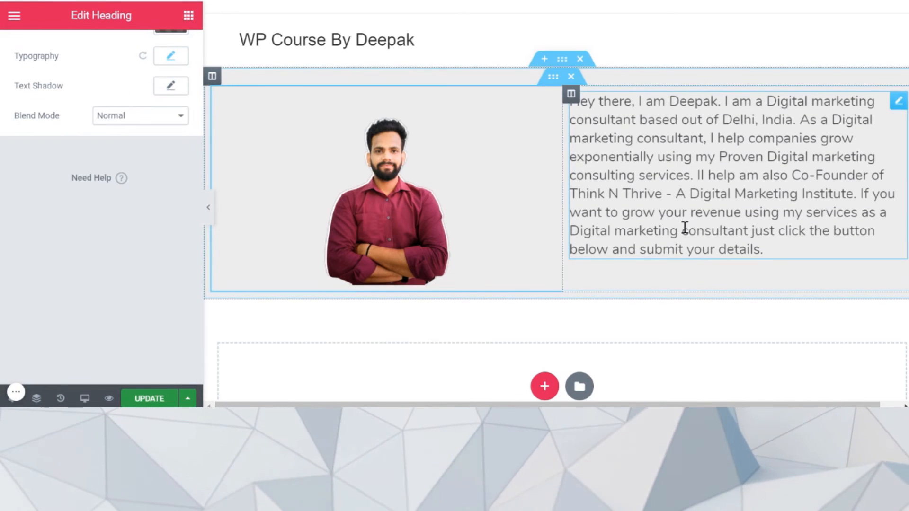
- Try centring the heading's text, and set its alignment to Left
{"action": "scroll", "coordinate": [81, 149], "scroll_direction": "up", "scroll_amount": 3}
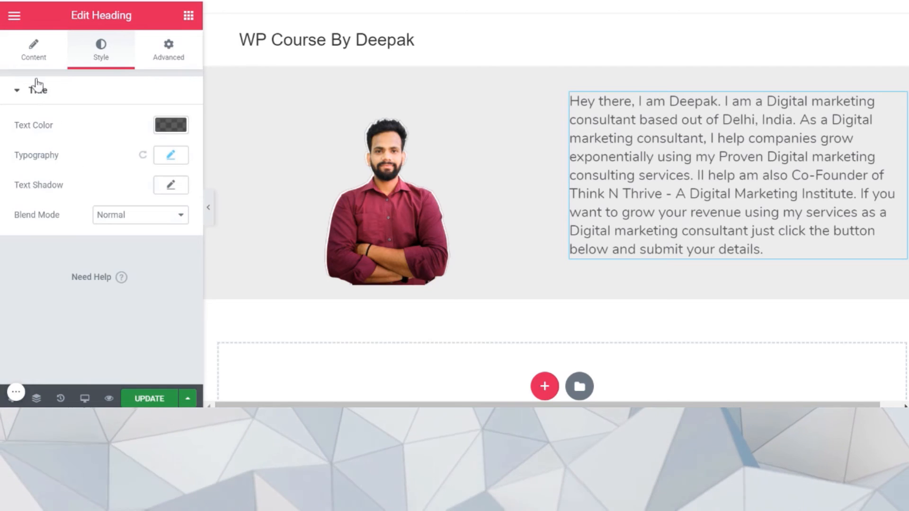
{"action": "left_click", "coordinate": [29, 44]}
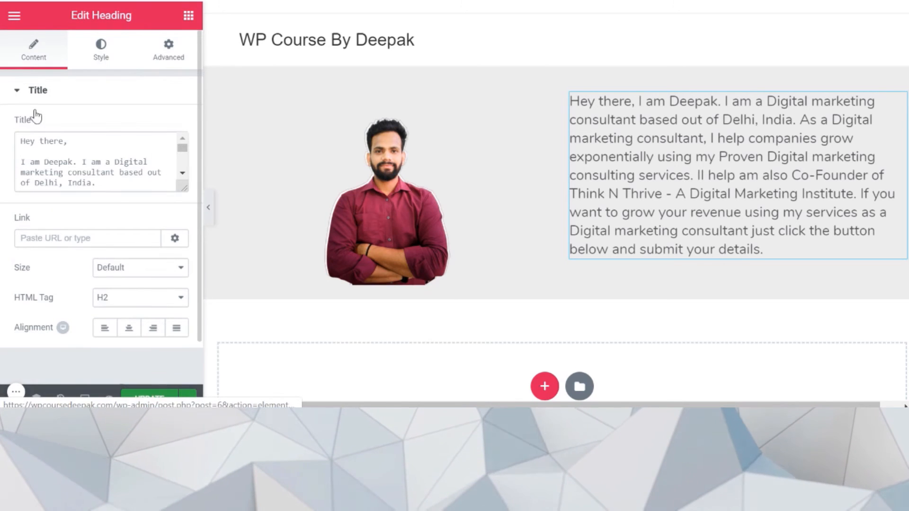
{"action": "left_click", "coordinate": [129, 334]}
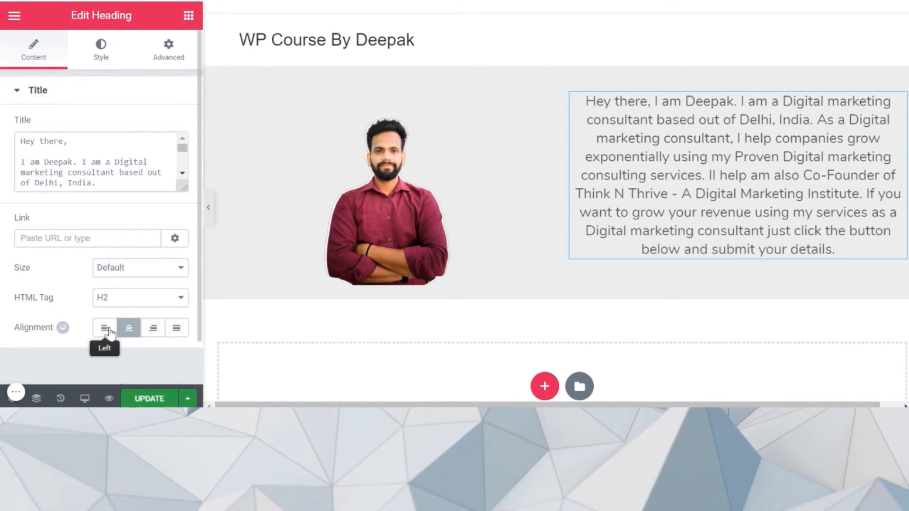
{"action": "left_click", "coordinate": [109, 332]}
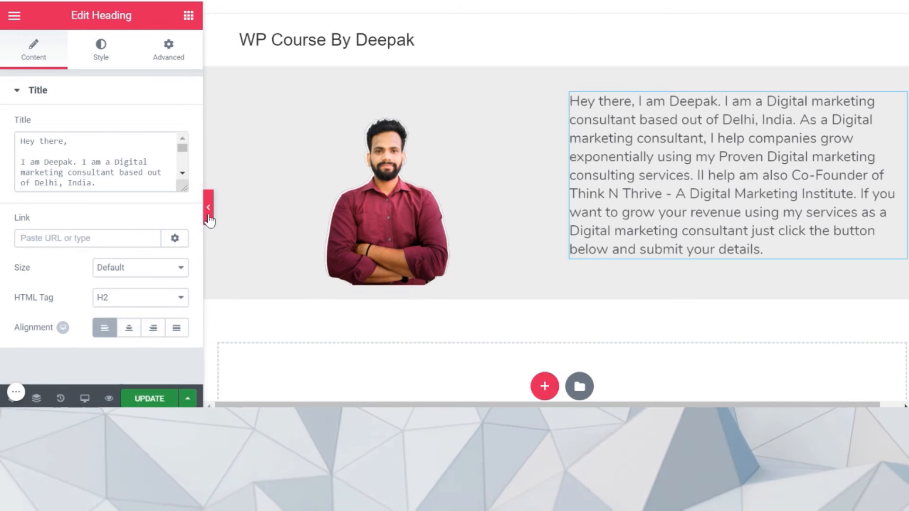
- Check the heading's layout beside the portrait in the full-width preview, and open the portrait's image settings
{"action": "left_click", "coordinate": [209, 207]}
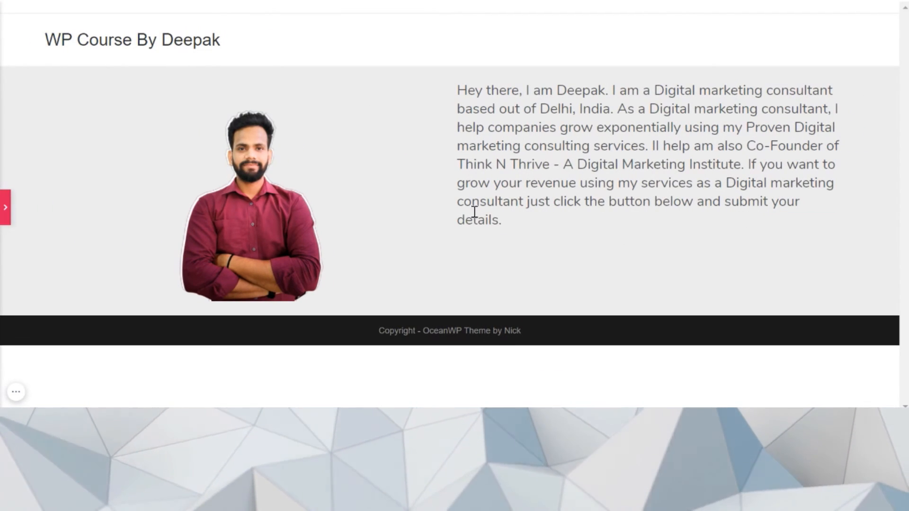
{"action": "left_click", "coordinate": [6, 208]}
{"action": "left_click", "coordinate": [440, 137]}
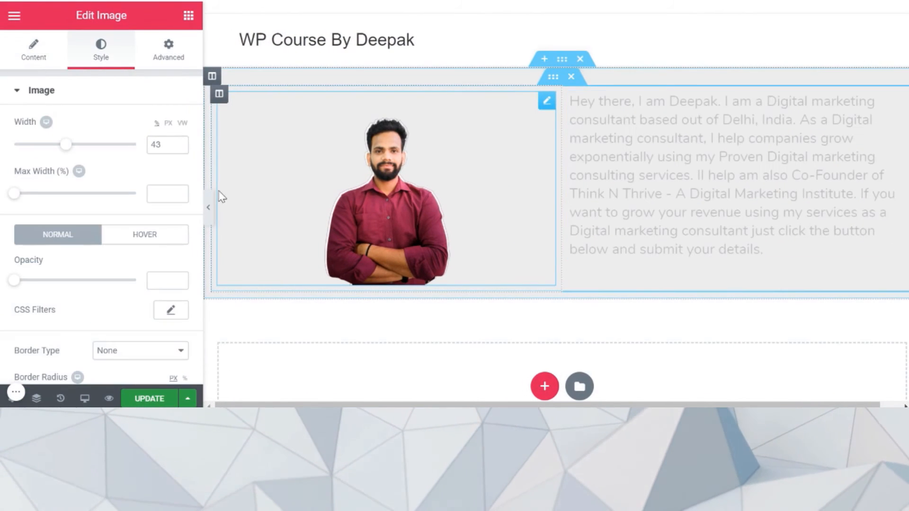
{"action": "left_click", "coordinate": [208, 209]}
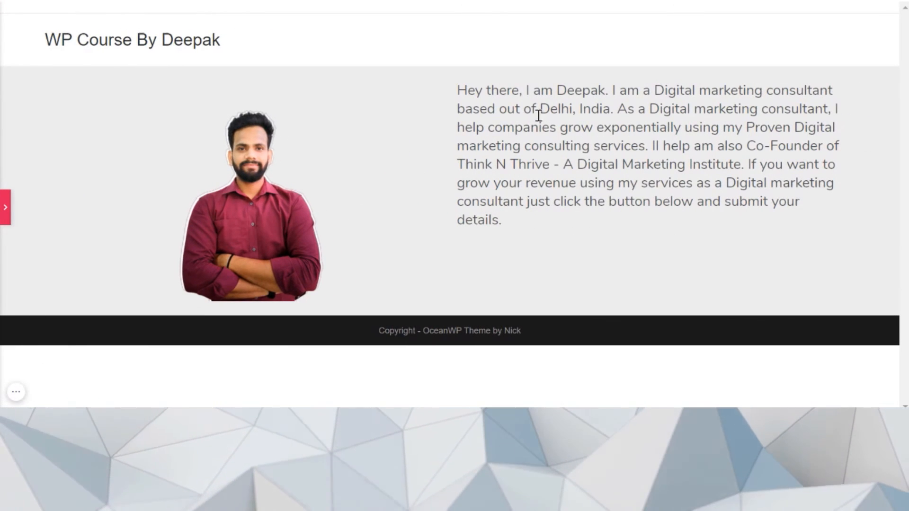
{"action": "left_click", "coordinate": [4, 209]}
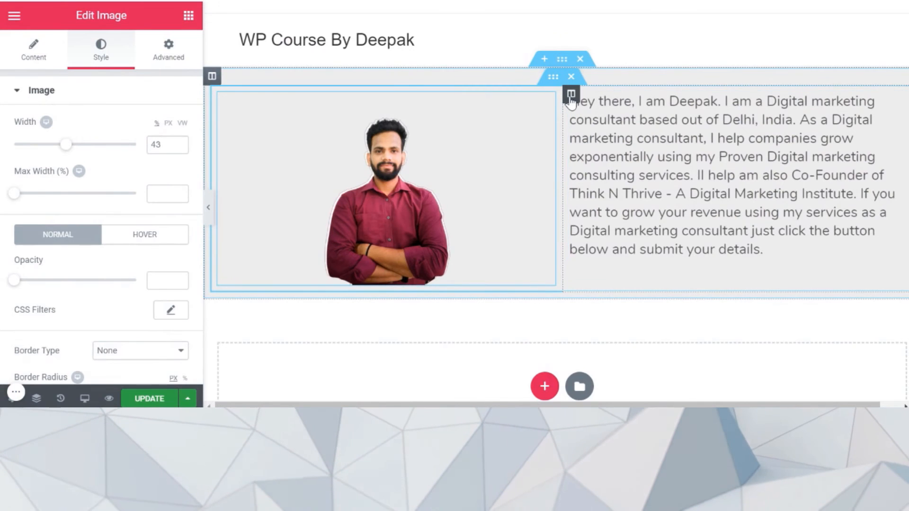
- Unlink the introduction text column's padding values, set its top padding to 38 px, and check the full-width preview
{"action": "left_click", "coordinate": [571, 97]}
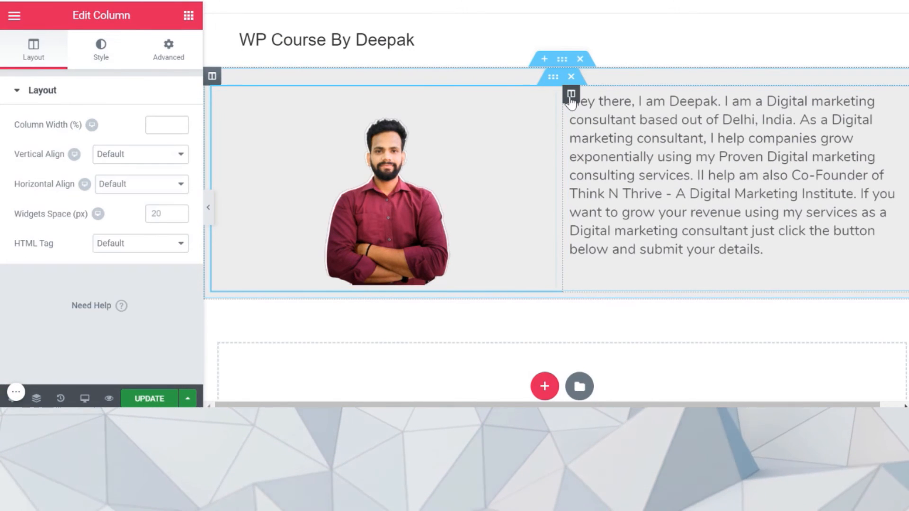
{"action": "left_click", "coordinate": [174, 55]}
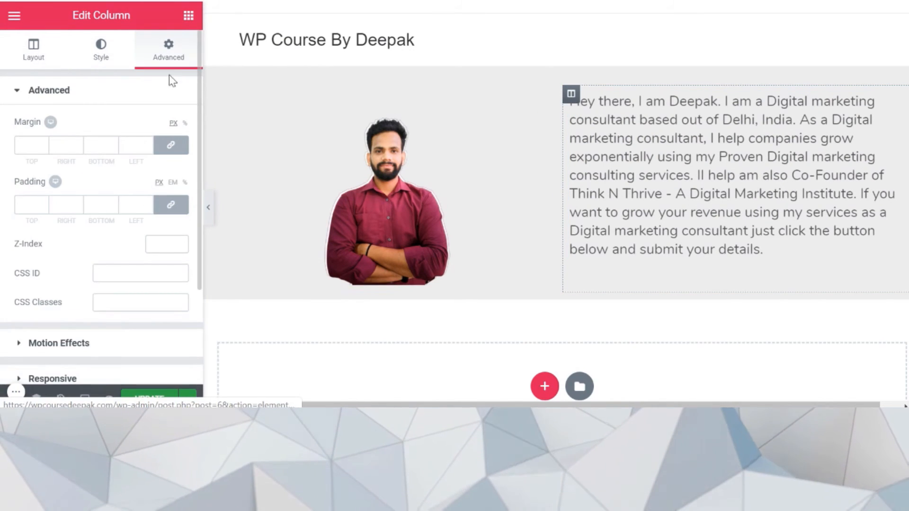
{"action": "left_click", "coordinate": [173, 206]}
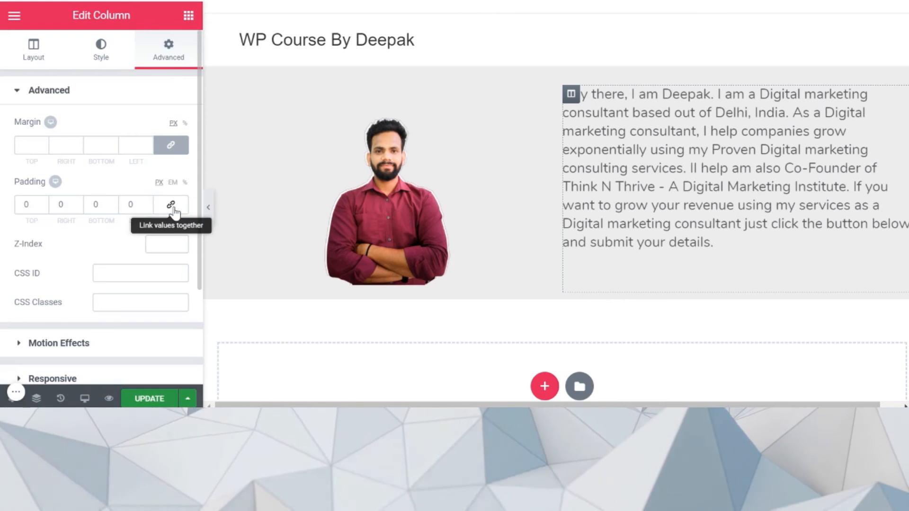
{"action": "left_click", "coordinate": [42, 203]}
{"action": "left_click", "coordinate": [44, 204]}
{"action": "left_click", "coordinate": [43, 204]}
{"action": "left_click", "coordinate": [44, 204]}
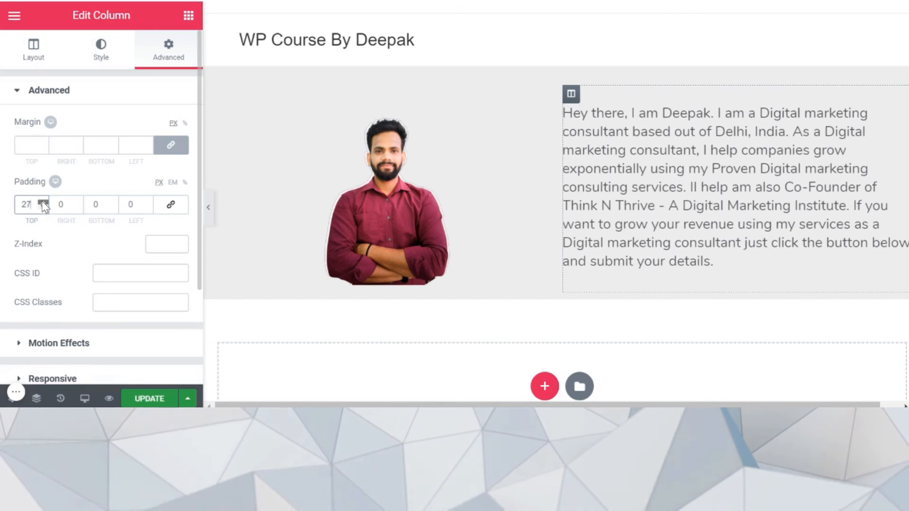
{"action": "left_click", "coordinate": [43, 204]}
{"action": "left_click", "coordinate": [44, 204]}
{"action": "left_click", "coordinate": [44, 203]}
{"action": "left_click", "coordinate": [44, 203]}
{"action": "left_click", "coordinate": [44, 204]}
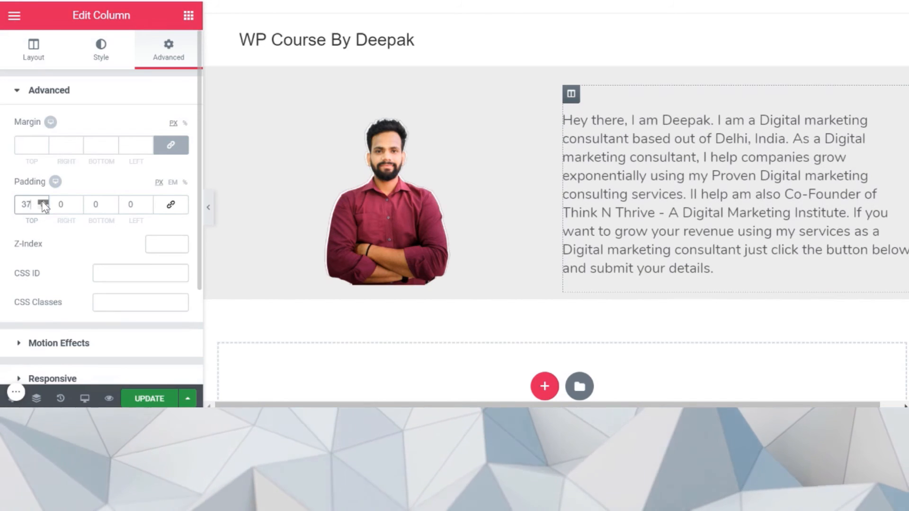
{"action": "left_click", "coordinate": [44, 203]}
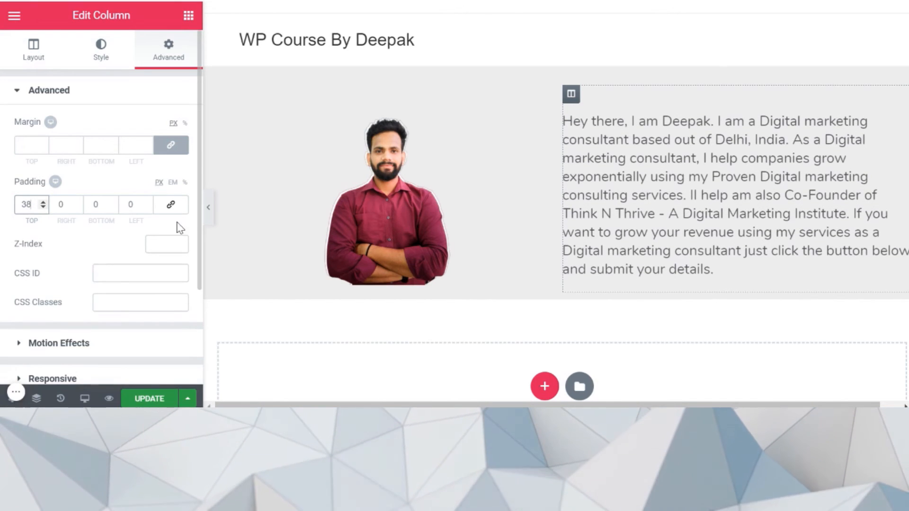
{"action": "left_click", "coordinate": [210, 222]}
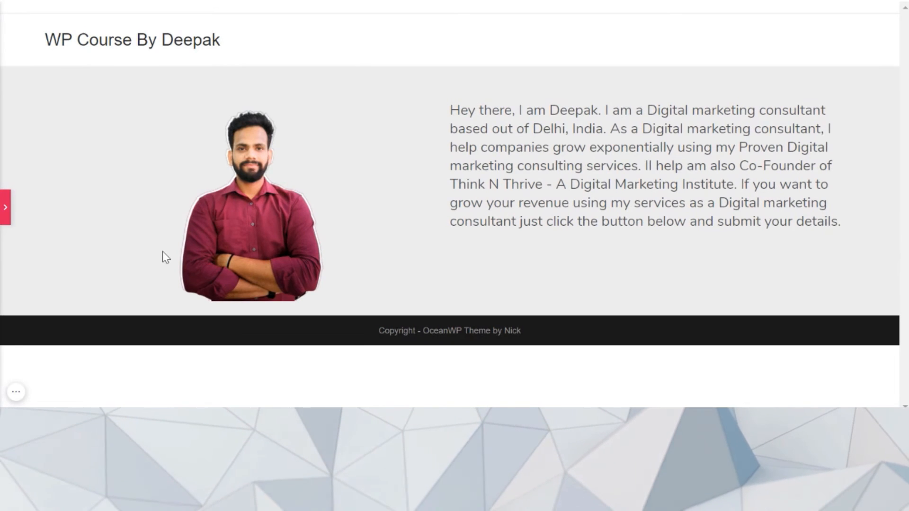
{"action": "left_click", "coordinate": [3, 208]}
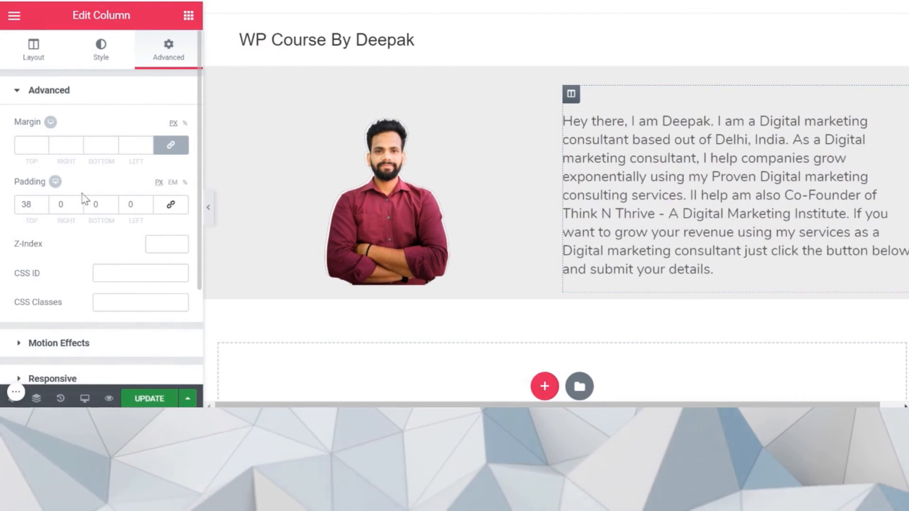
- Increase the introduction text column's top padding to 56 px and check it in the full-width preview
{"action": "left_click_drag", "start_coordinate": [43, 204], "coordinate": [44, 205]}
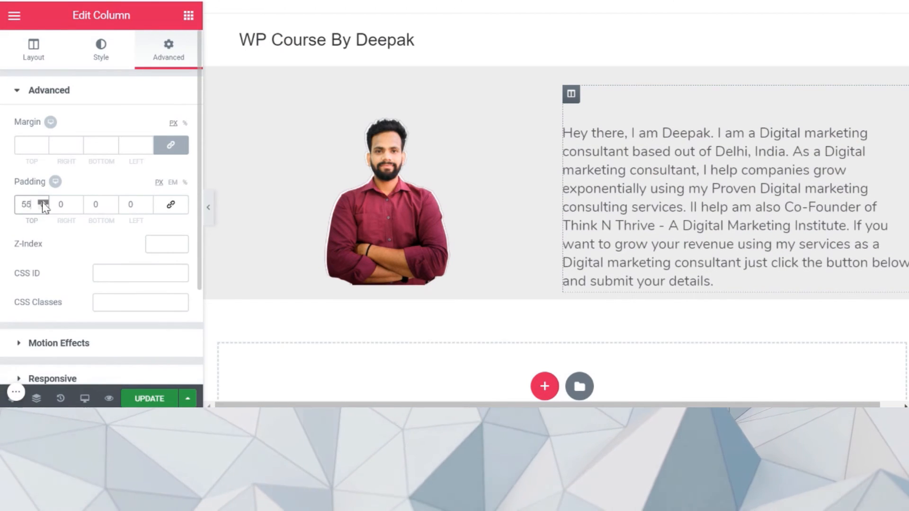
{"action": "left_click", "coordinate": [208, 207]}
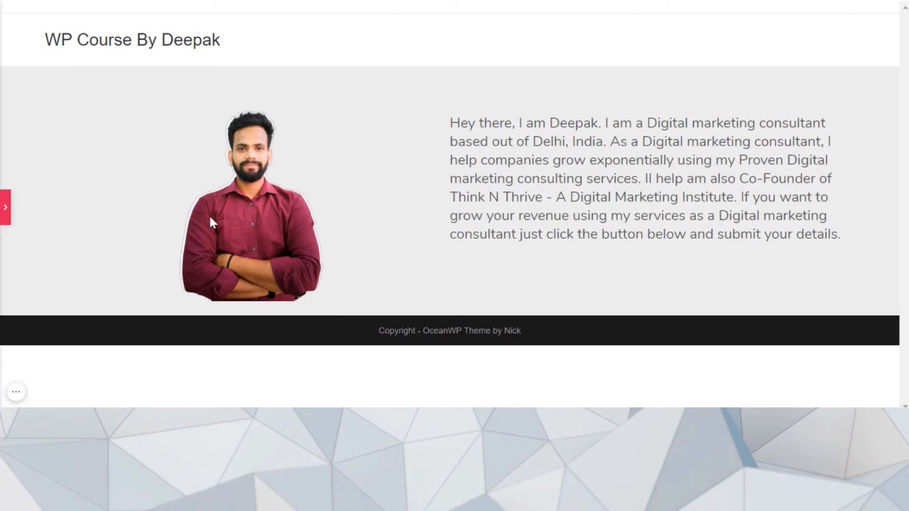
{"action": "left_click", "coordinate": [3, 205]}
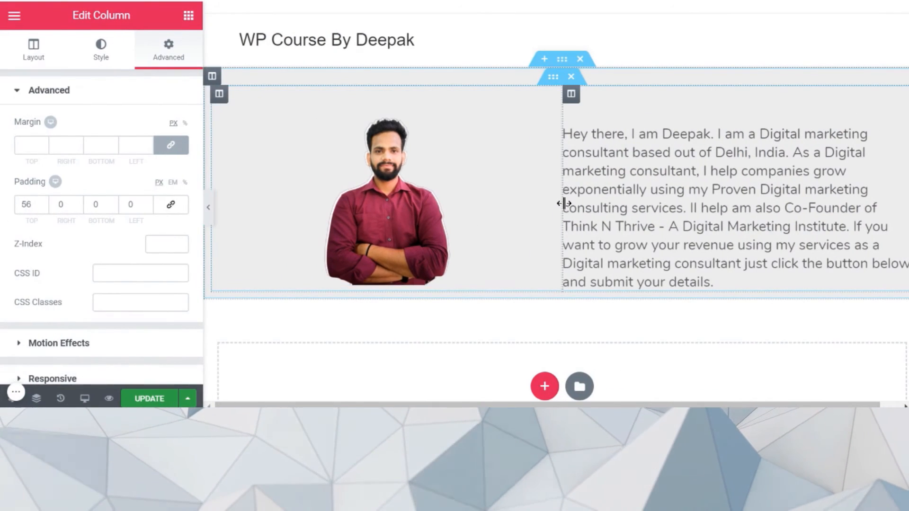
- Narrow the portrait column so the introduction text column becomes wider, and check the layout in the full-width preview
{"action": "left_click_drag", "start_coordinate": [564, 204], "coordinate": [523, 201]}
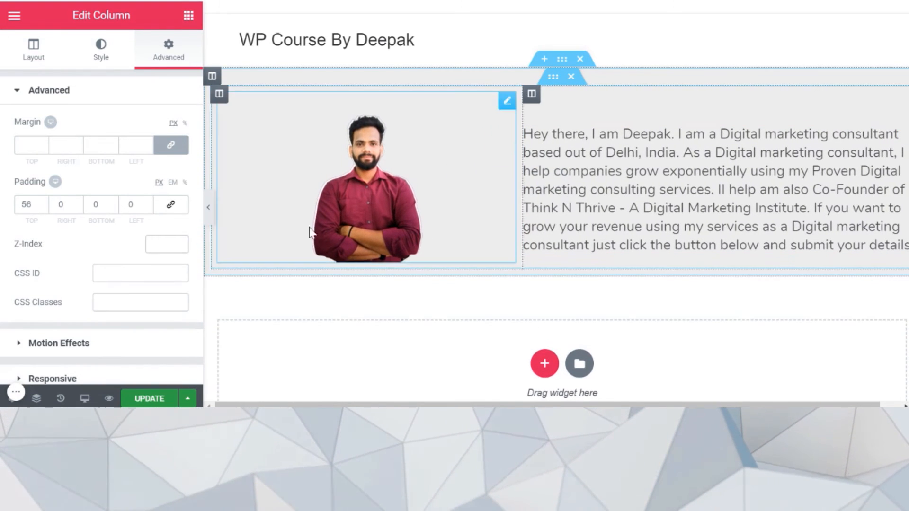
{"action": "left_click", "coordinate": [208, 216]}
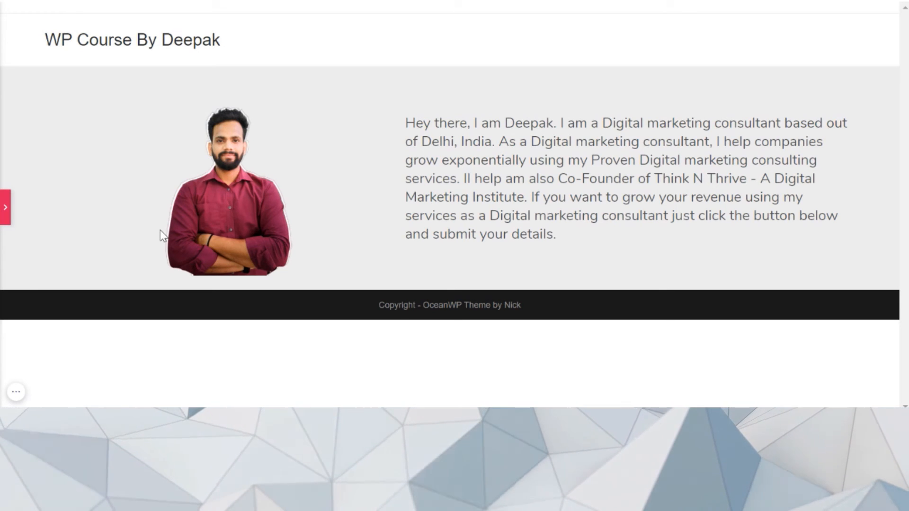
{"action": "left_click", "coordinate": [3, 208]}
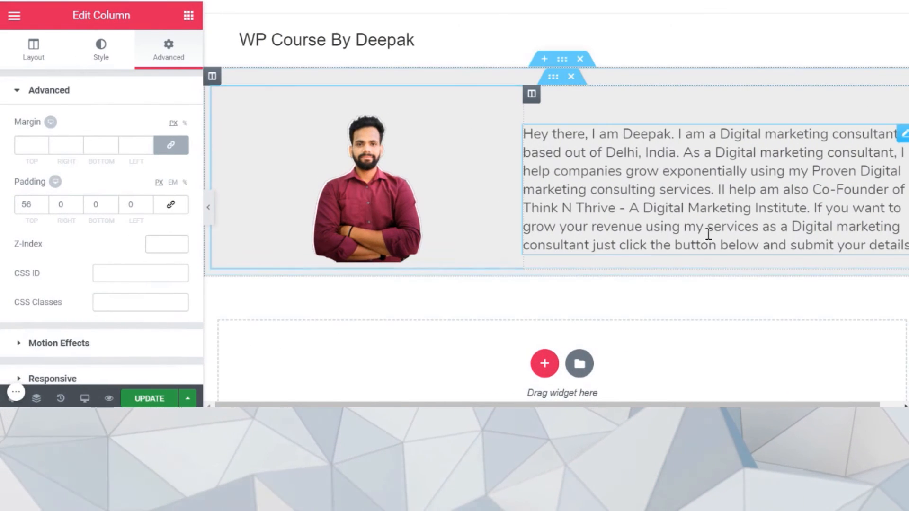
{"action": "left_click", "coordinate": [210, 207]}
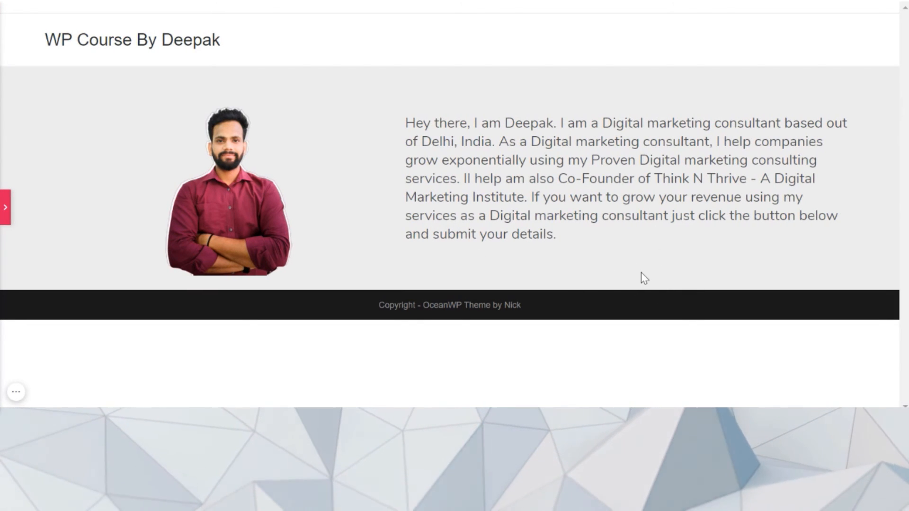
{"action": "left_click", "coordinate": [3, 219]}
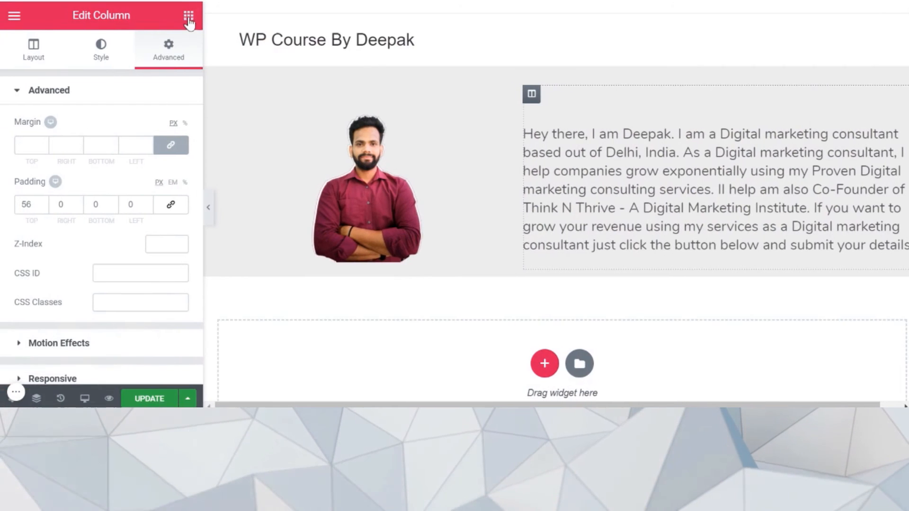
- Add a Button widget below the introduction text, centre it, and check it in the full-width preview
{"action": "left_click", "coordinate": [189, 17]}
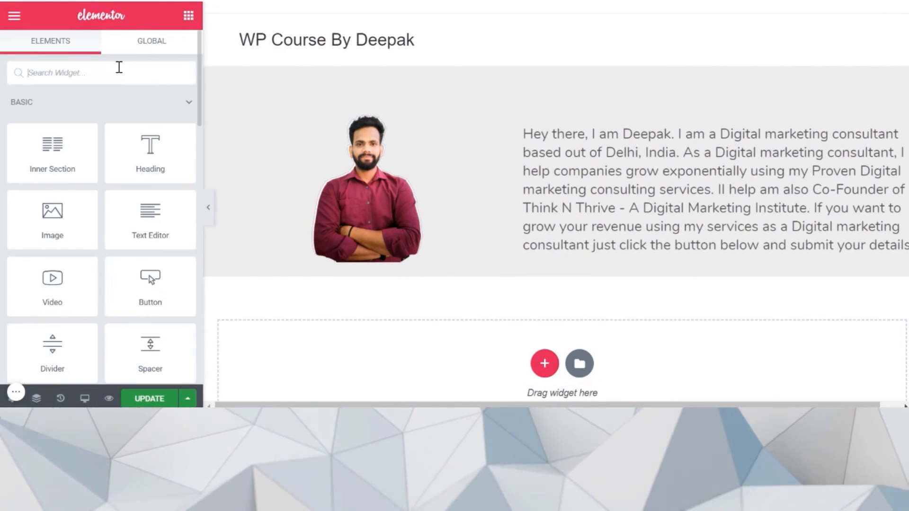
{"action": "type", "text": "butt"}
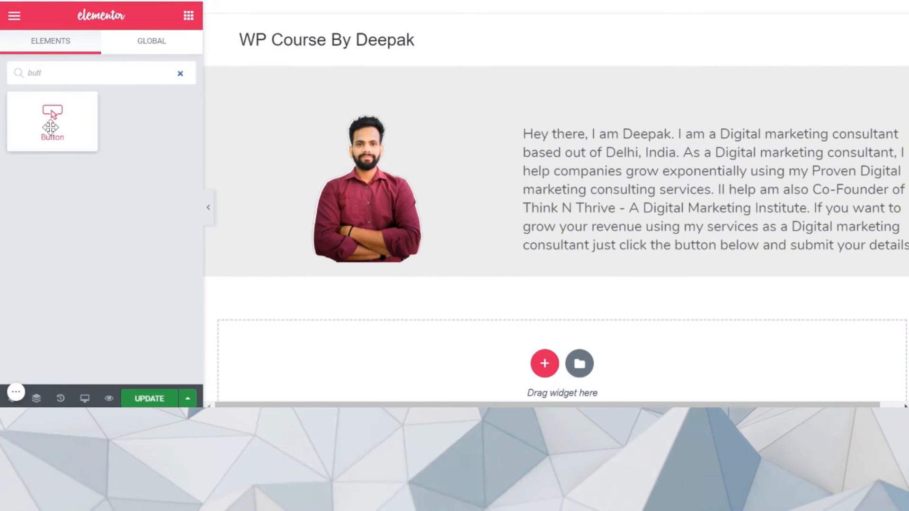
{"action": "left_click_drag", "start_coordinate": [50, 126], "coordinate": [691, 247]}
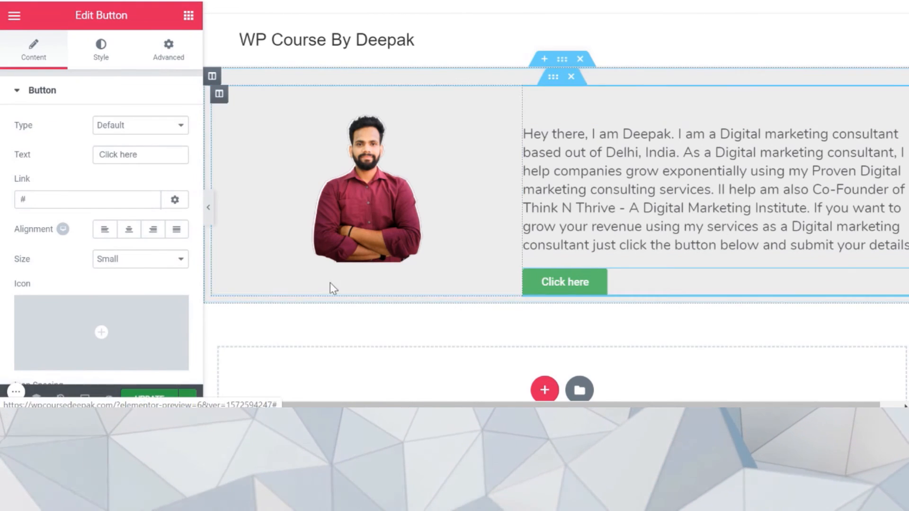
{"action": "left_click", "coordinate": [130, 233]}
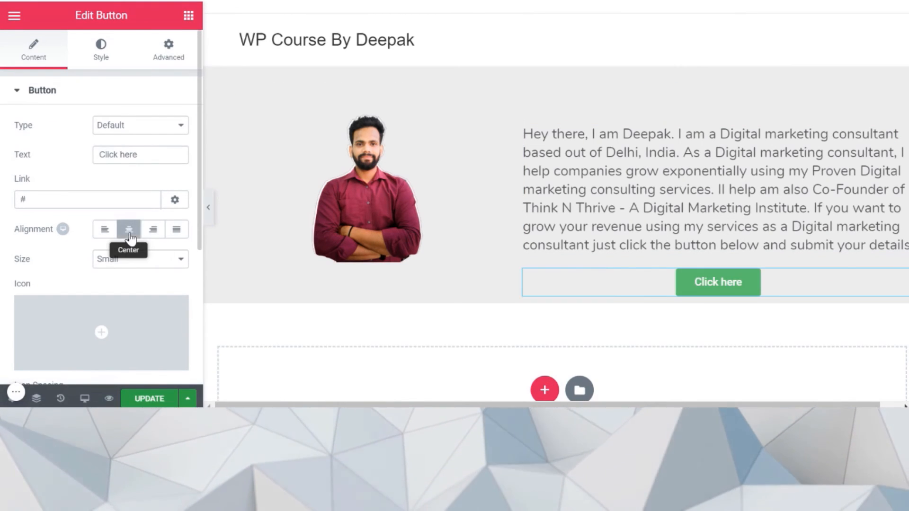
{"action": "left_click", "coordinate": [208, 207]}
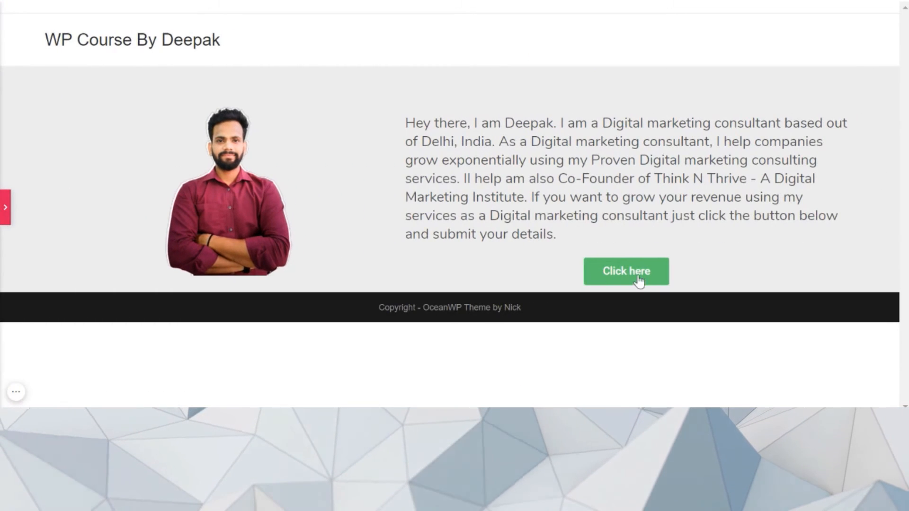
{"action": "left_click", "coordinate": [5, 207]}
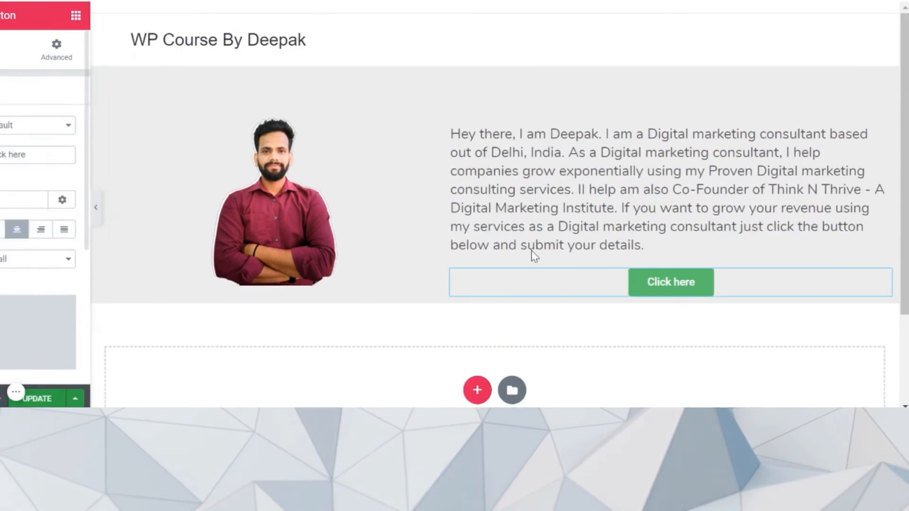
- Change the button's text to "Schedule Free Strategy Session"
{"action": "left_click", "coordinate": [174, 154]}
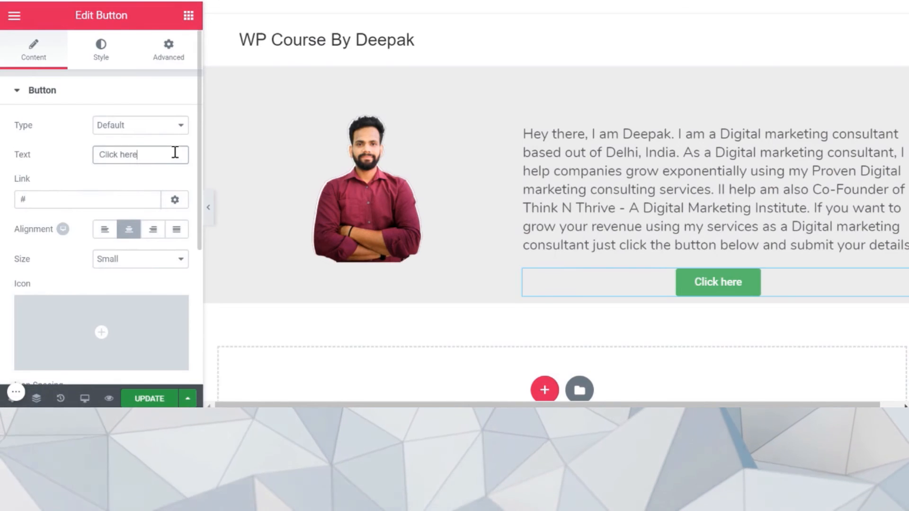
{"action": "key", "text": "ctrl+a"}
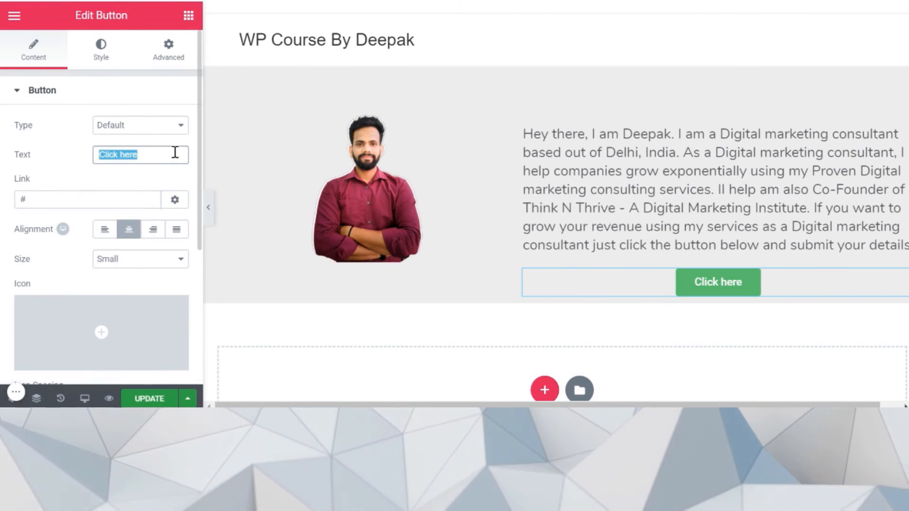
{"action": "type", "text": "Schedule"}
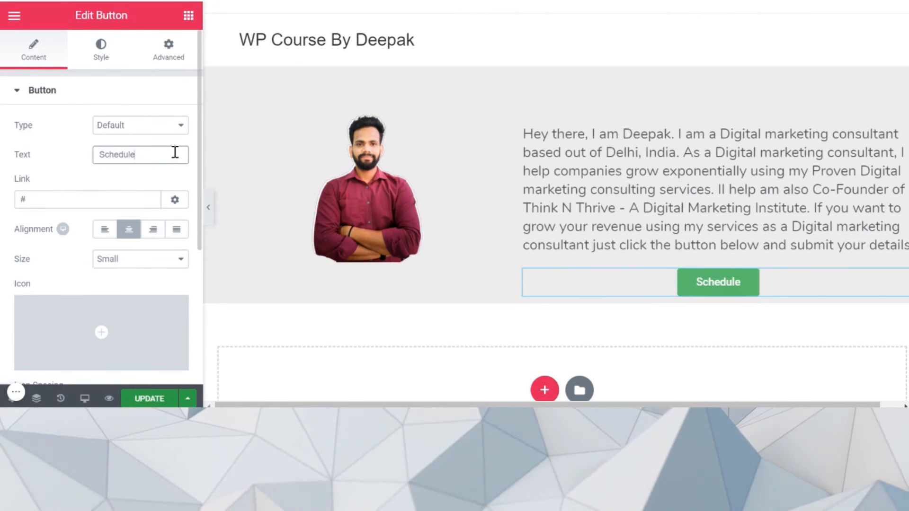
{"action": "type", "text": " GFre"}
{"action": "key", "text": "BackSpace"}
{"action": "key", "text": "BackSpace"}
{"action": "key", "text": "BackSpace"}
{"action": "key", "text": "BackSpace"}
{"action": "type", "text": "Fr"}
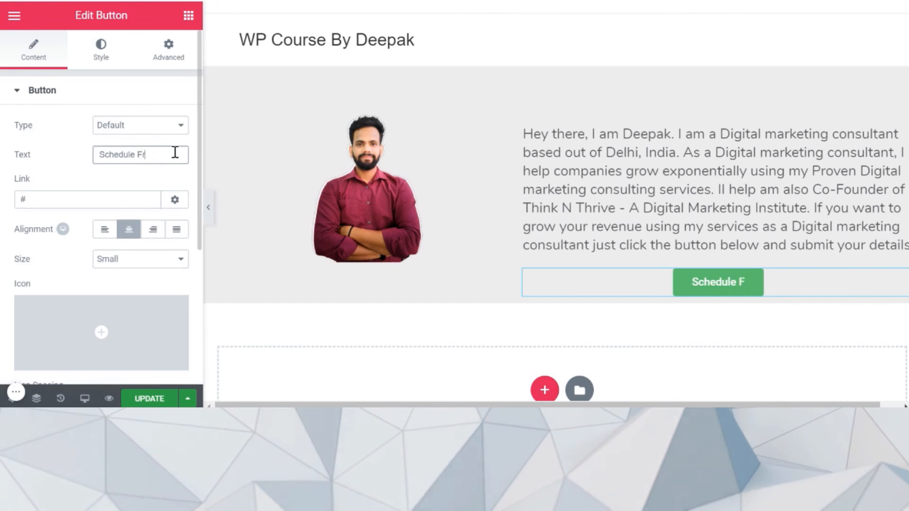
{"action": "type", "text": "ee Stratregy"}
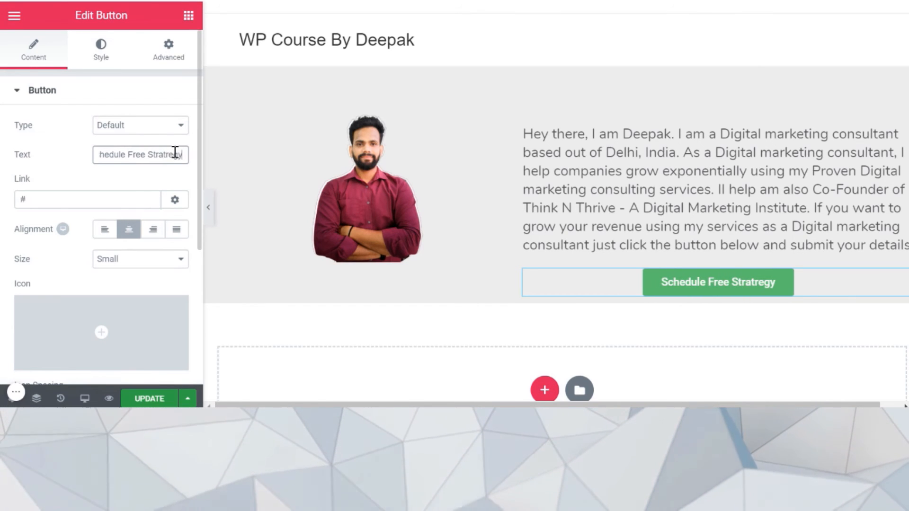
{"action": "left_click", "coordinate": [174, 155]}
{"action": "key", "text": "BackSpace"}
{"action": "key", "text": "BackSpace"}
{"action": "key", "text": "BackSpace"}
{"action": "key", "text": "BackSpace"}
{"action": "key", "text": "BackSpace"}
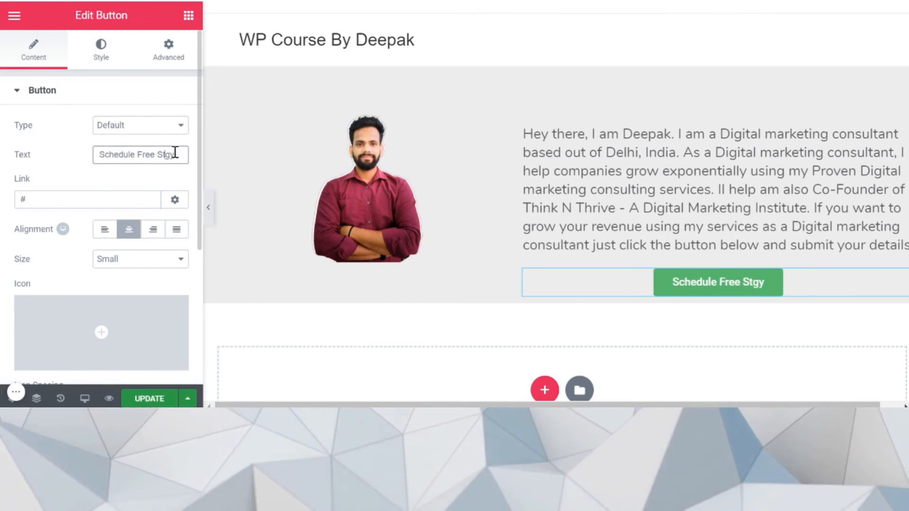
{"action": "key", "text": "BackSpace"}
{"action": "key", "text": "BackSpace"}
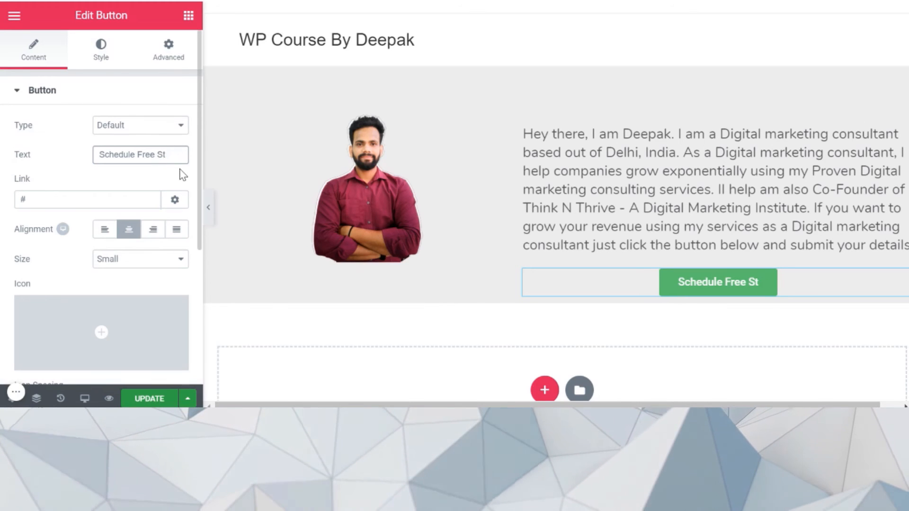
{"action": "type", "text": "rategy Session"}
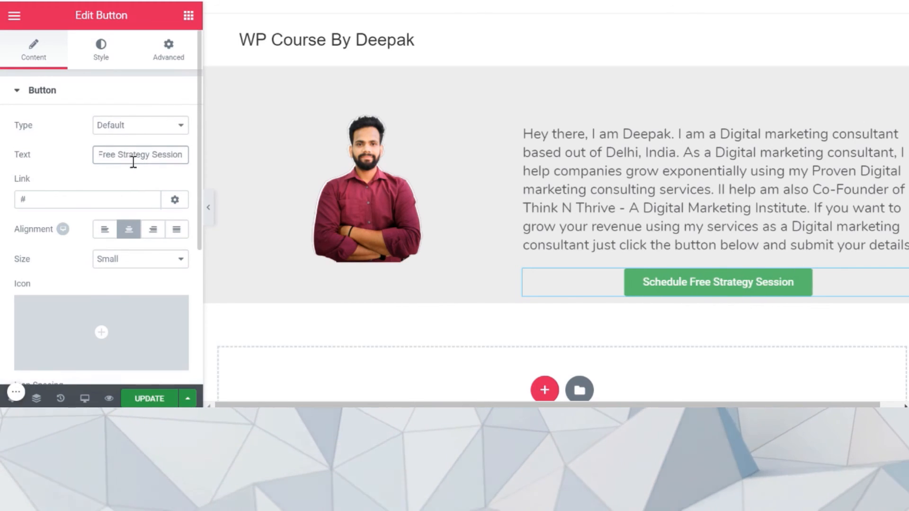
{"action": "left_click", "coordinate": [2, 149]}
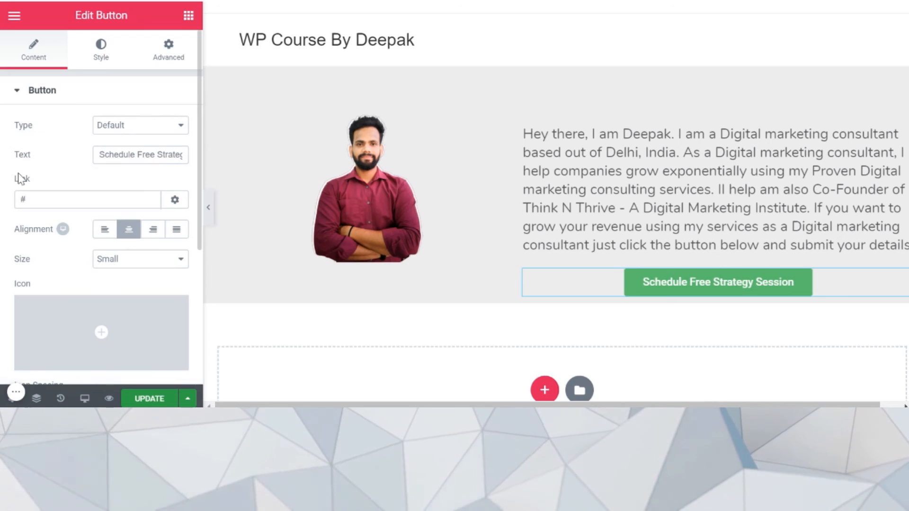
- Examine the introduction section with its relabelled button in the full-width preview, and return to the button settings
{"action": "left_click", "coordinate": [209, 208]}
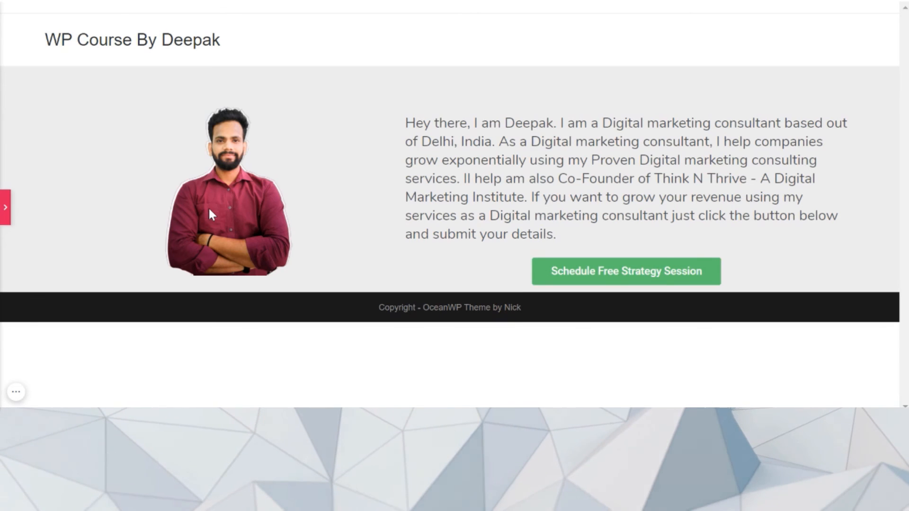
{"action": "left_click", "coordinate": [5, 208]}
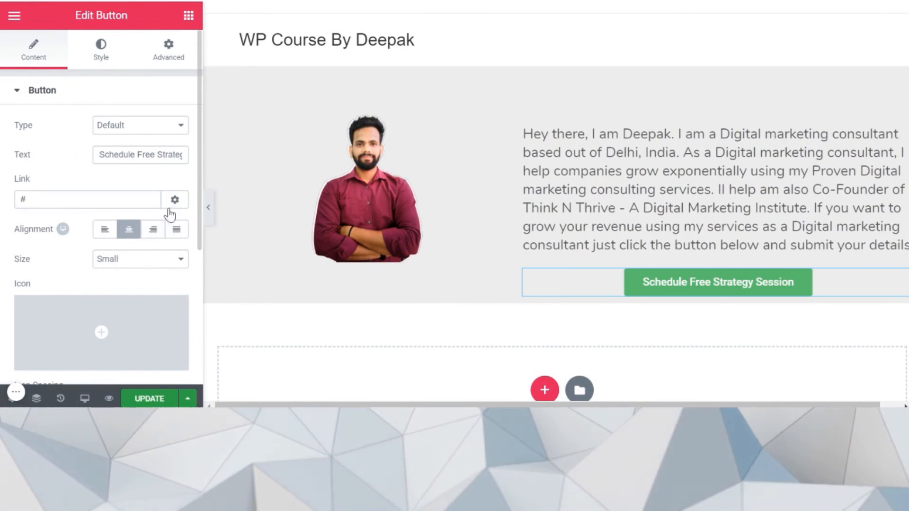
{"action": "left_click", "coordinate": [208, 208]}
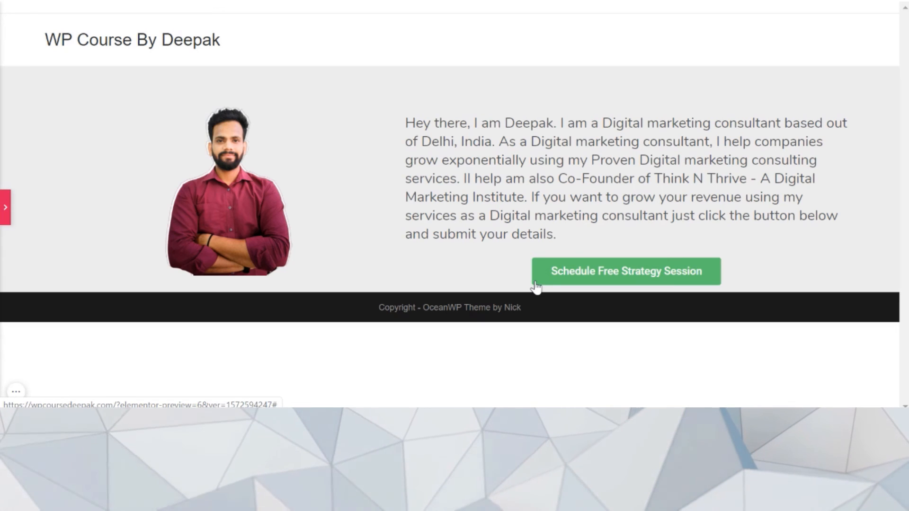
{"action": "left_click", "coordinate": [5, 207]}
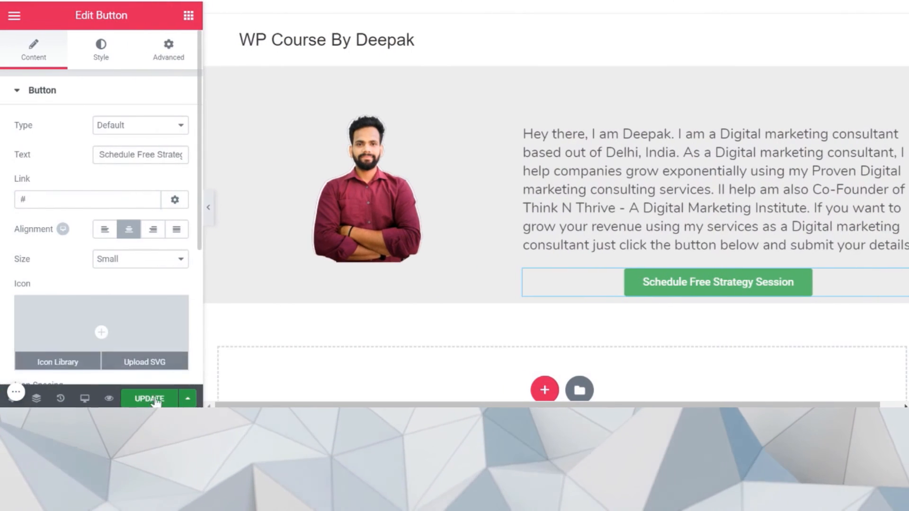
- Update the page and examine the introduction section in the full-width preview
{"action": "left_click", "coordinate": [208, 207]}
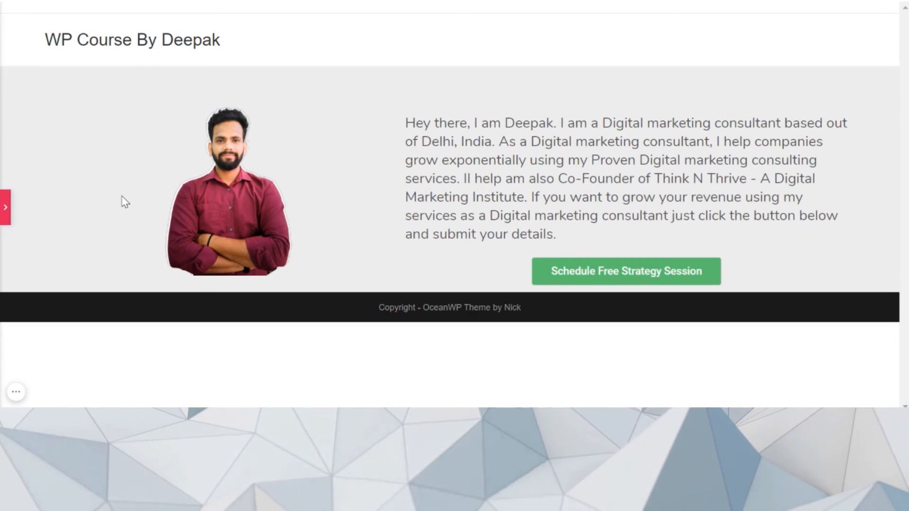
{"action": "left_click", "coordinate": [4, 199]}
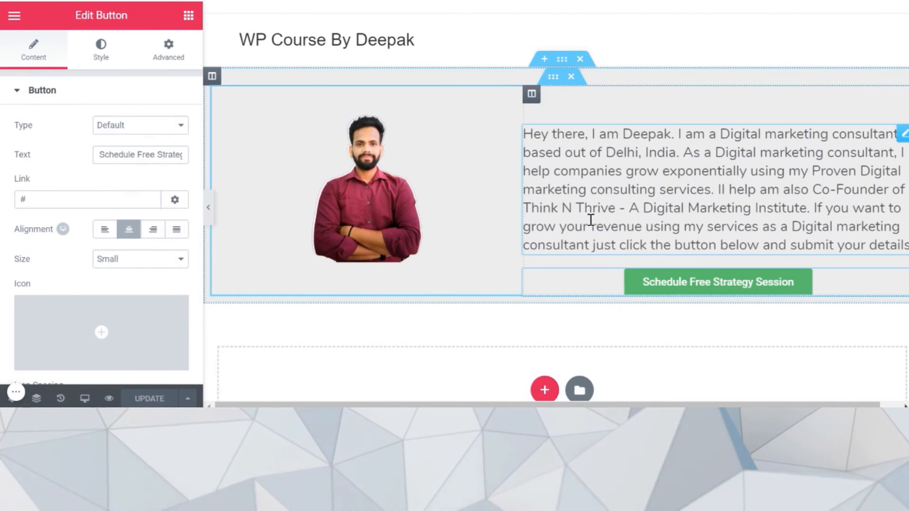
{"action": "left_click", "coordinate": [209, 209]}
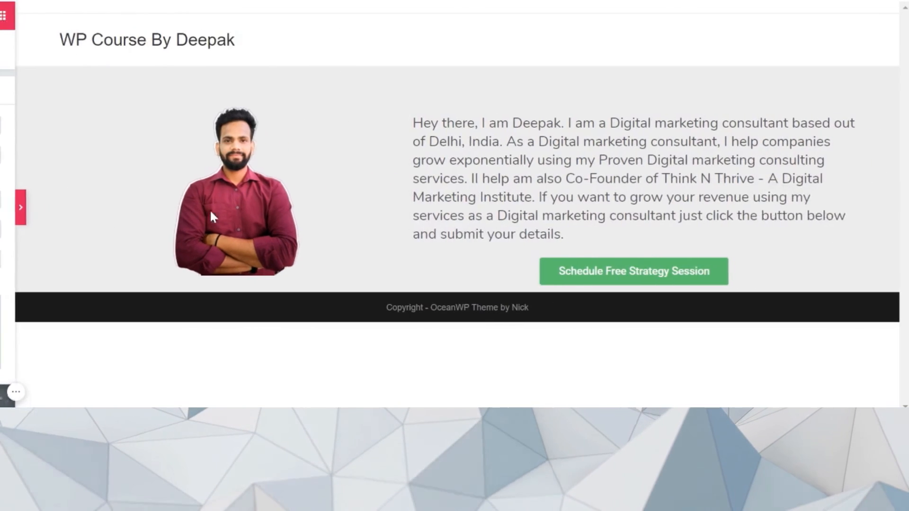
{"action": "left_click", "coordinate": [5, 206]}
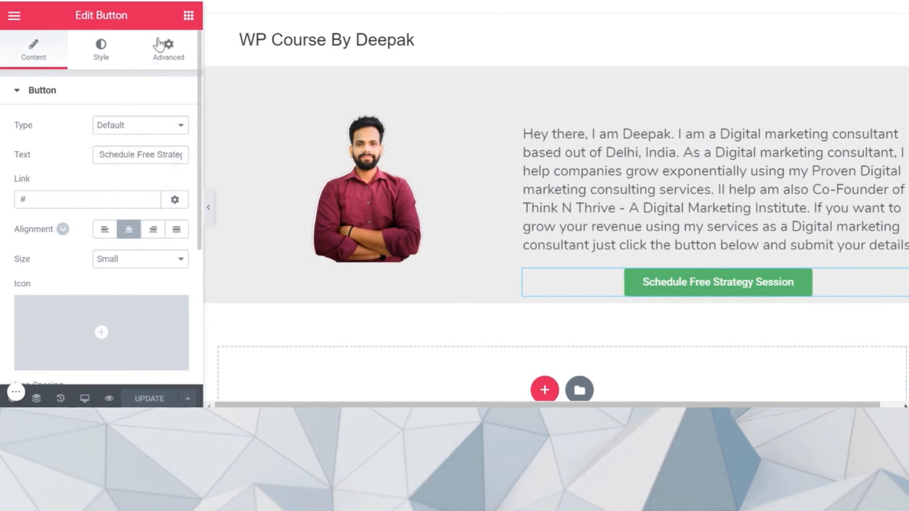
- Browse the list of available Elementor widgets
{"action": "left_click", "coordinate": [189, 16]}
{"action": "scroll", "coordinate": [76, 248], "scroll_direction": "down", "scroll_amount": 12}
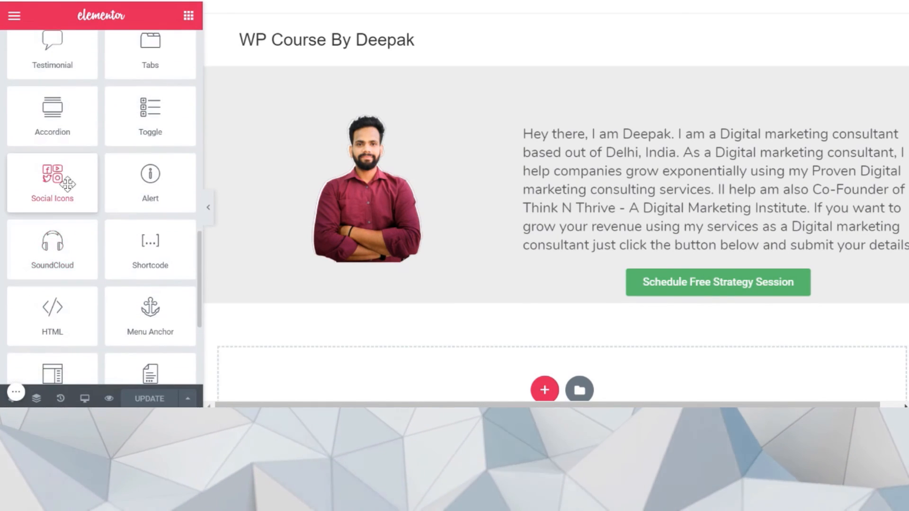
{"action": "scroll", "coordinate": [67, 187], "scroll_direction": "up", "scroll_amount": 12}
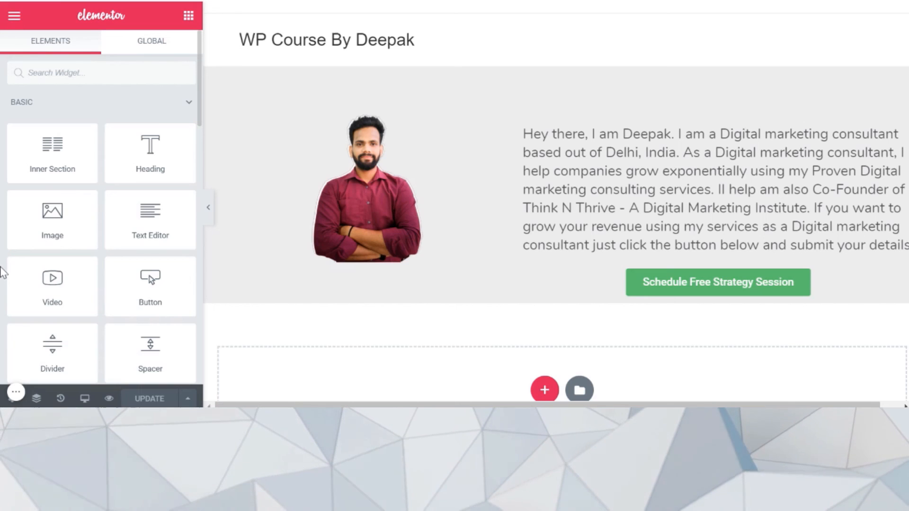
- Examine the introduction section's portrait, text and button in the 360px mobile preview, and return to the desktop view
{"action": "left_click", "coordinate": [86, 400]}
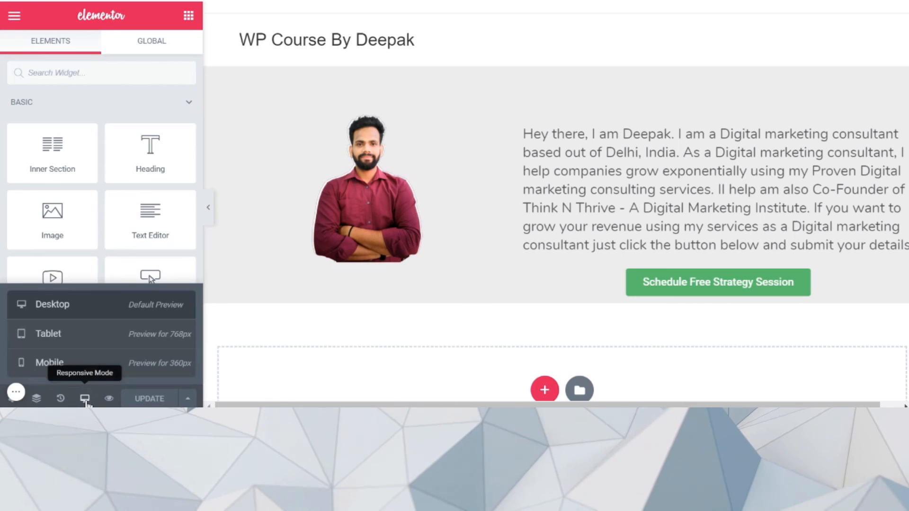
{"action": "left_click", "coordinate": [68, 370]}
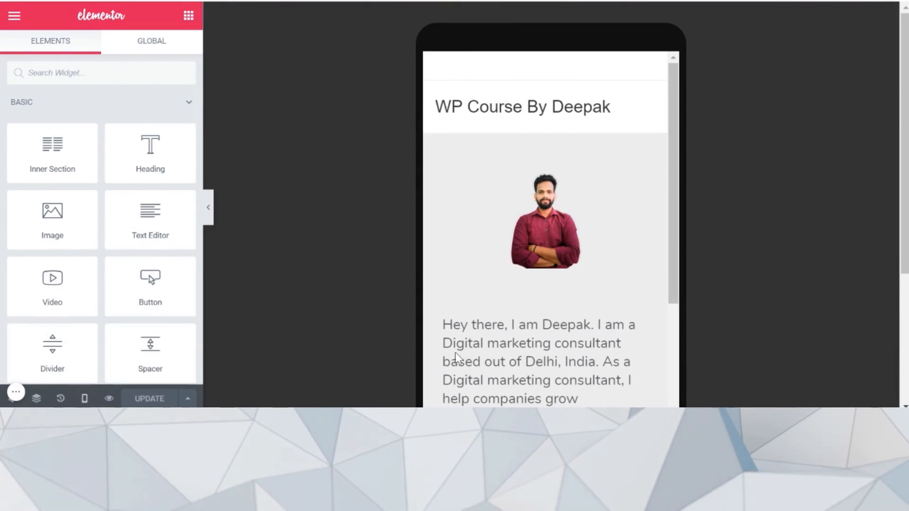
{"action": "scroll", "coordinate": [518, 351], "scroll_direction": "down", "scroll_amount": 7}
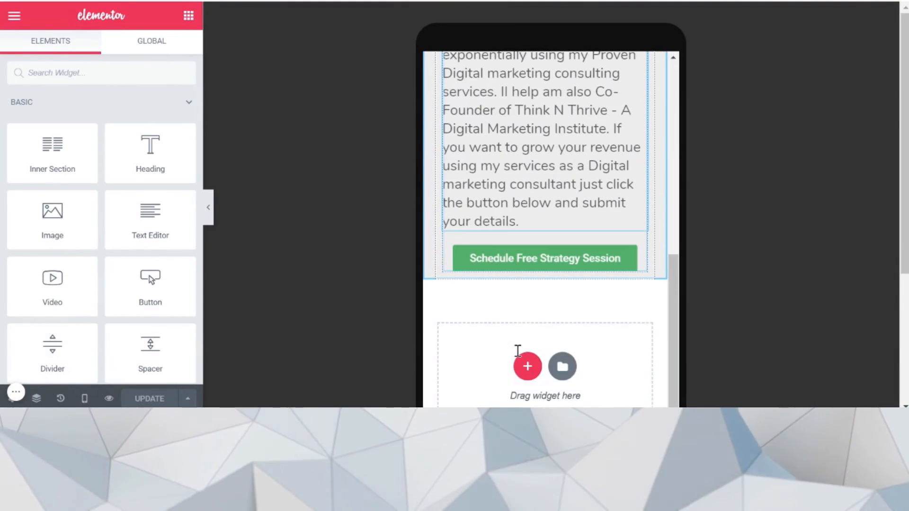
{"action": "scroll", "coordinate": [519, 353], "scroll_direction": "up", "scroll_amount": 8}
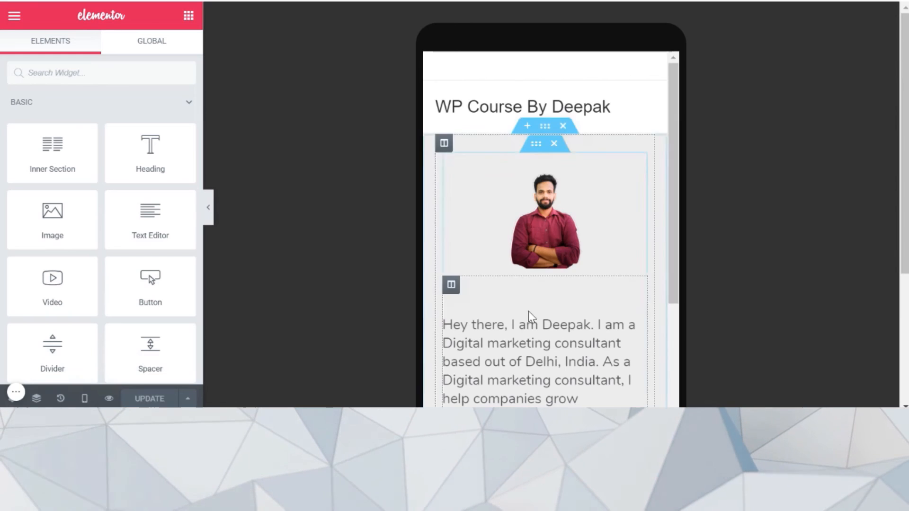
{"action": "scroll", "coordinate": [529, 317], "scroll_direction": "down", "scroll_amount": 4}
{"action": "scroll", "coordinate": [529, 311], "scroll_direction": "down", "scroll_amount": 3}
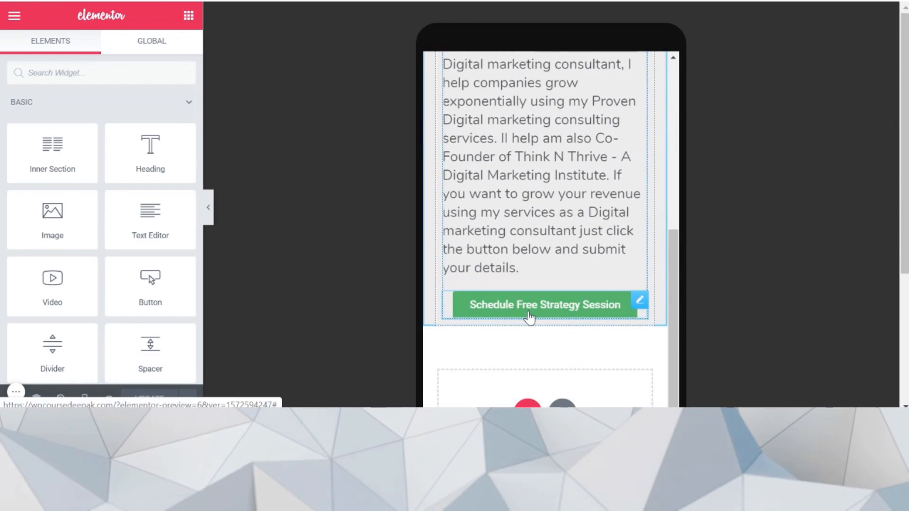
{"action": "scroll", "coordinate": [529, 311], "scroll_direction": "up", "scroll_amount": 2}
{"action": "scroll", "coordinate": [528, 311], "scroll_direction": "down", "scroll_amount": 4}
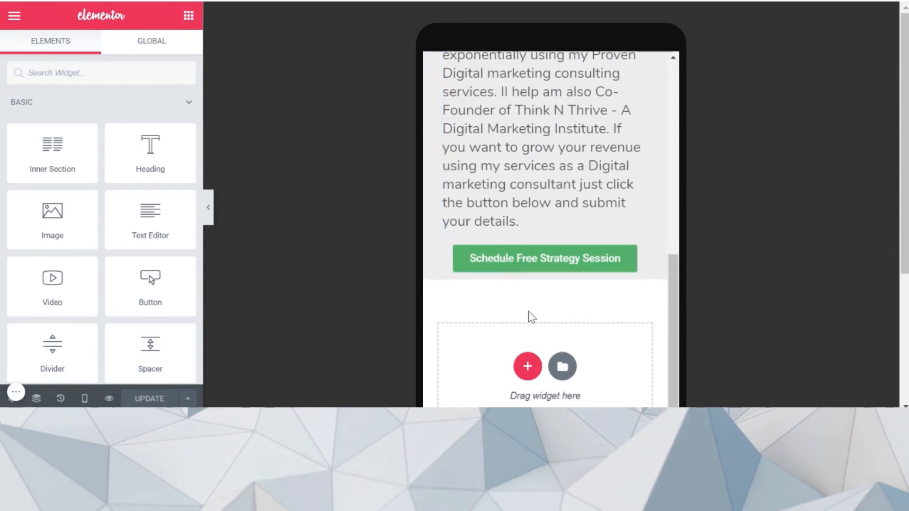
{"action": "scroll", "coordinate": [528, 314], "scroll_direction": "up", "scroll_amount": 8}
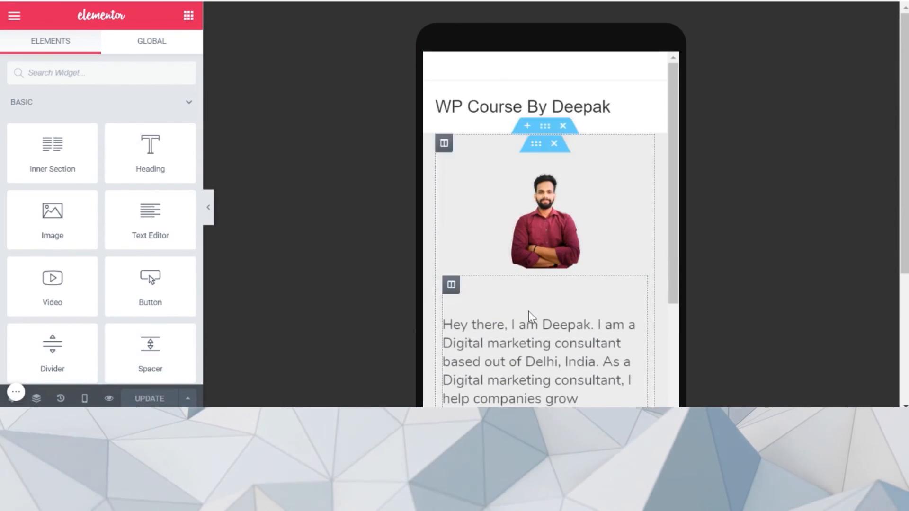
{"action": "left_click", "coordinate": [85, 399]}
{"action": "left_click", "coordinate": [87, 313]}
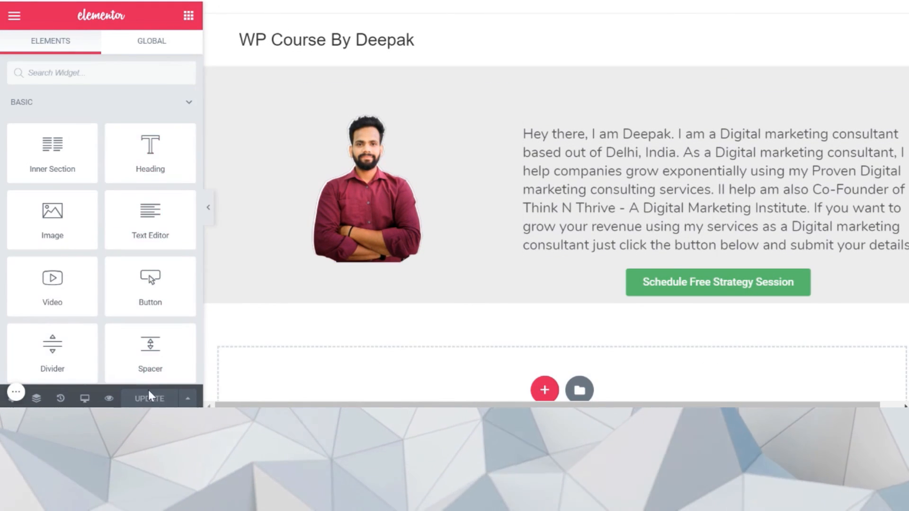
- Exit the Elementor editor to the WordPress page editor and open a preview of the Home Page
{"action": "left_click", "coordinate": [14, 15]}
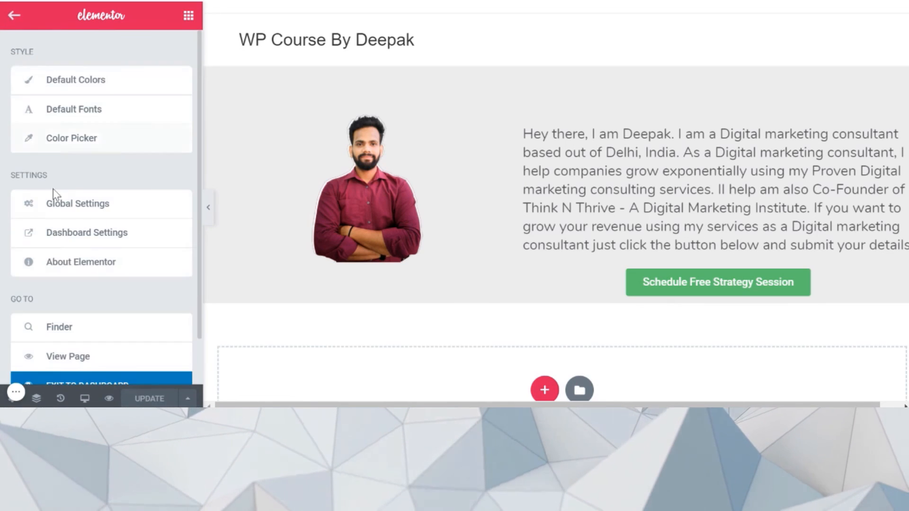
{"action": "scroll", "coordinate": [69, 237], "scroll_direction": "down", "scroll_amount": 2}
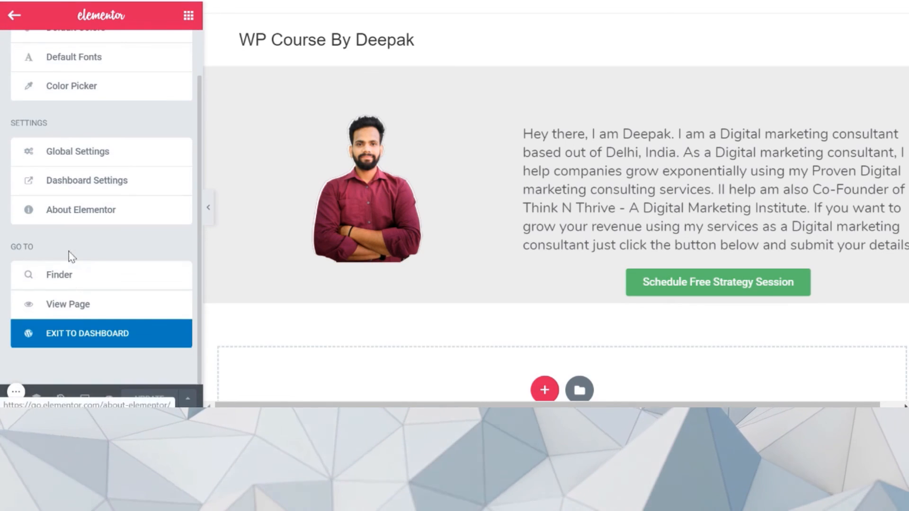
{"action": "left_click", "coordinate": [83, 334]}
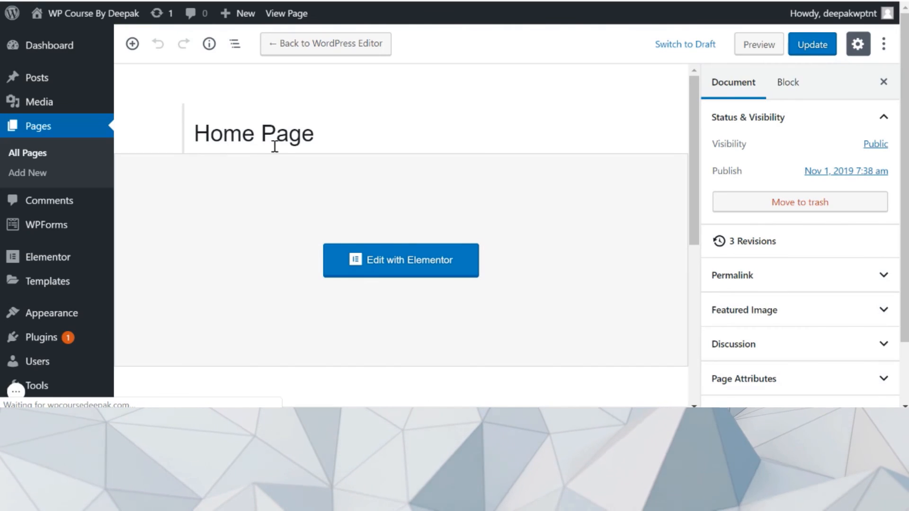
{"action": "left_click", "coordinate": [760, 46]}
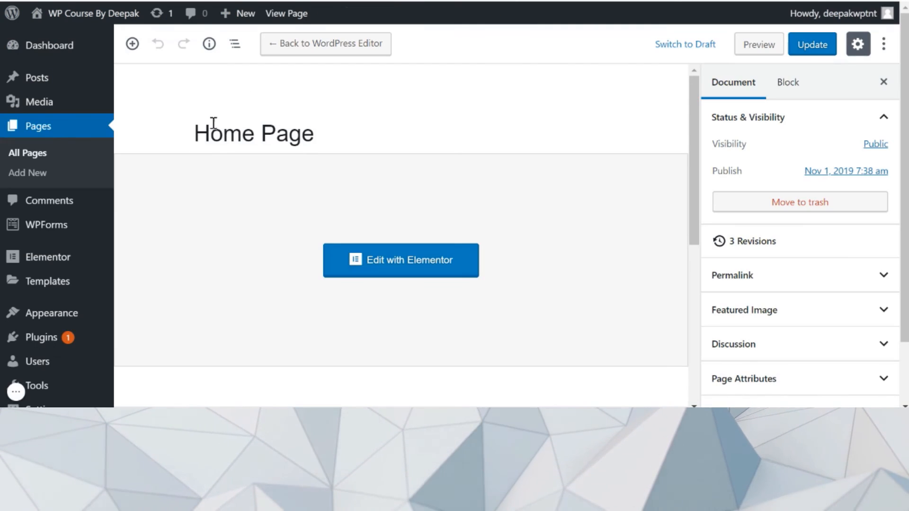
- Disable the top bar in the page's OceanWP header settings and update the page
{"action": "scroll", "coordinate": [242, 138], "scroll_direction": "down", "scroll_amount": 6}
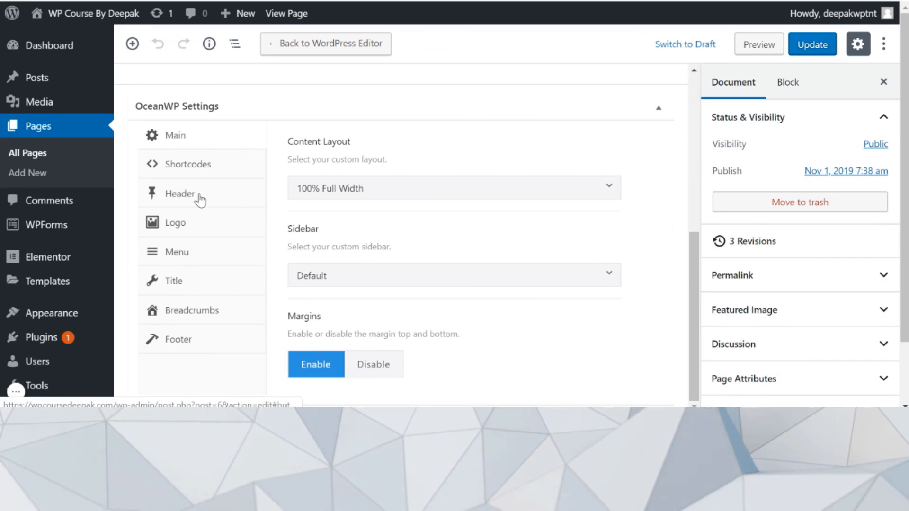
{"action": "left_click", "coordinate": [201, 200]}
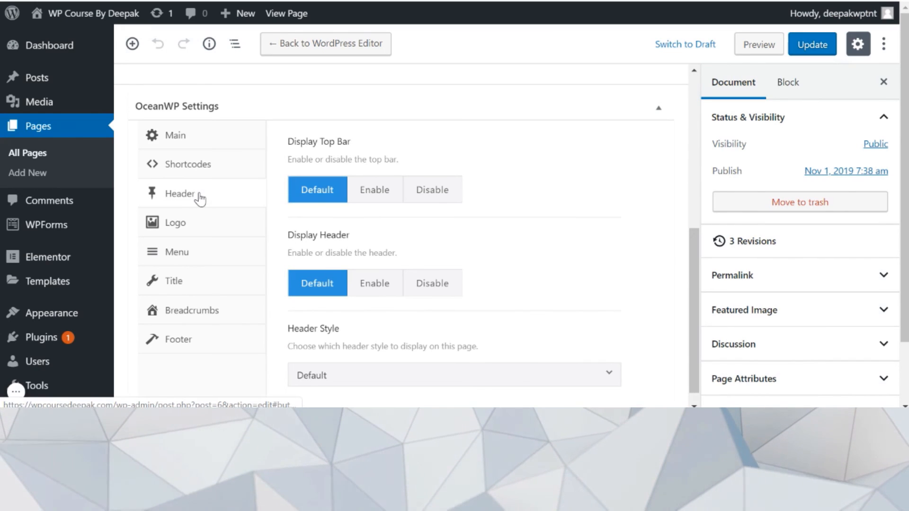
{"action": "left_click", "coordinate": [441, 206]}
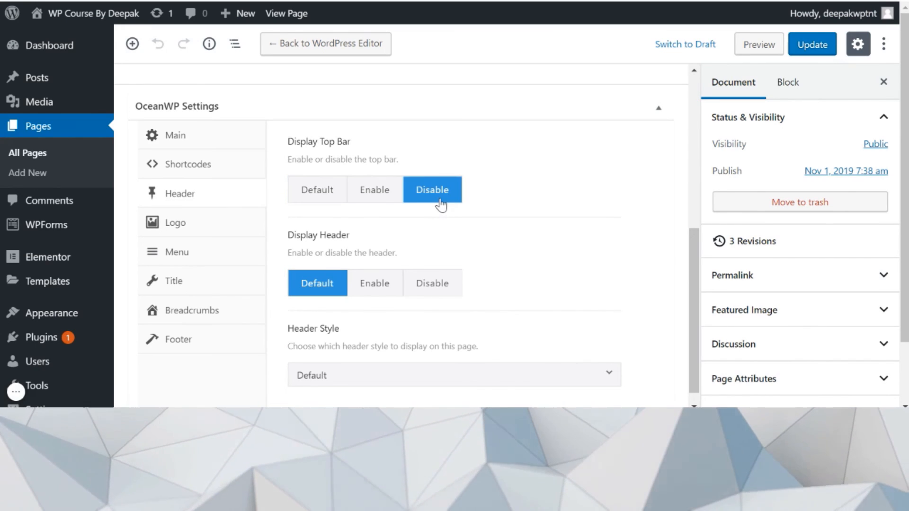
{"action": "left_click", "coordinate": [813, 45]}
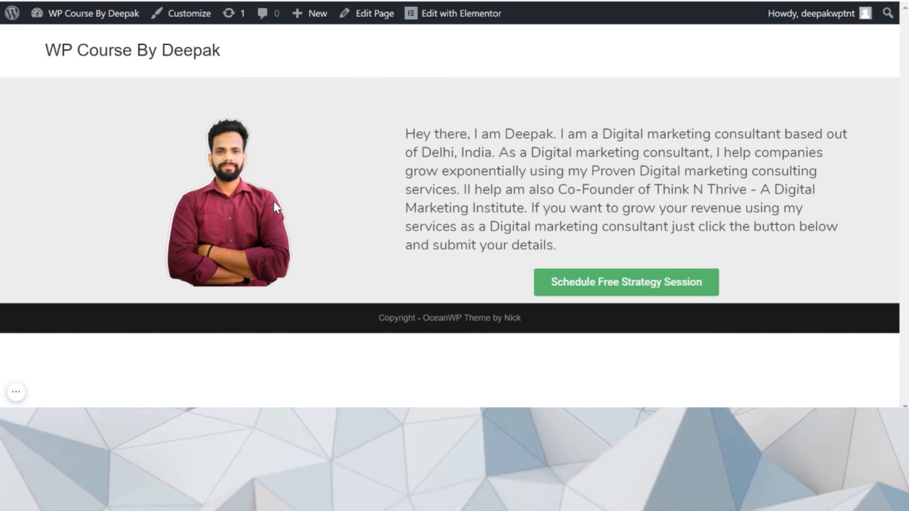
{"action": "left_click", "coordinate": [15, 400]}
{"action": "left_click", "coordinate": [138, 391]}
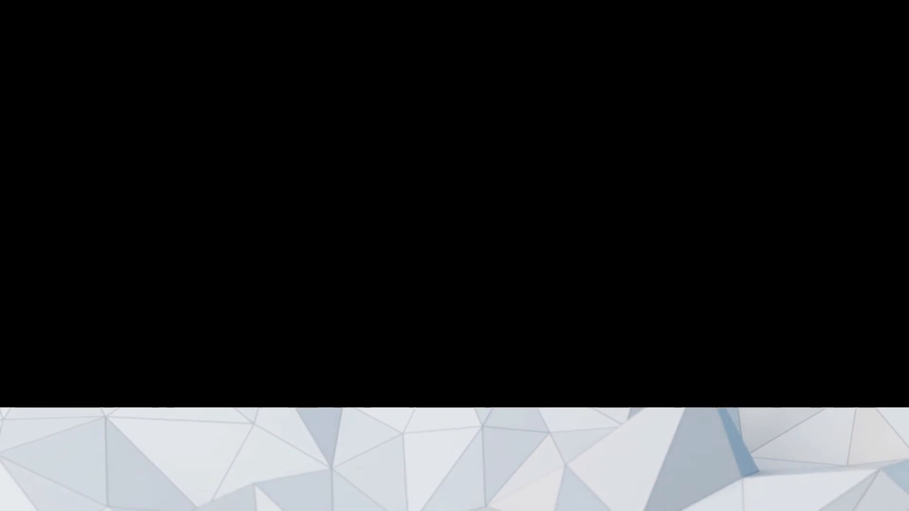